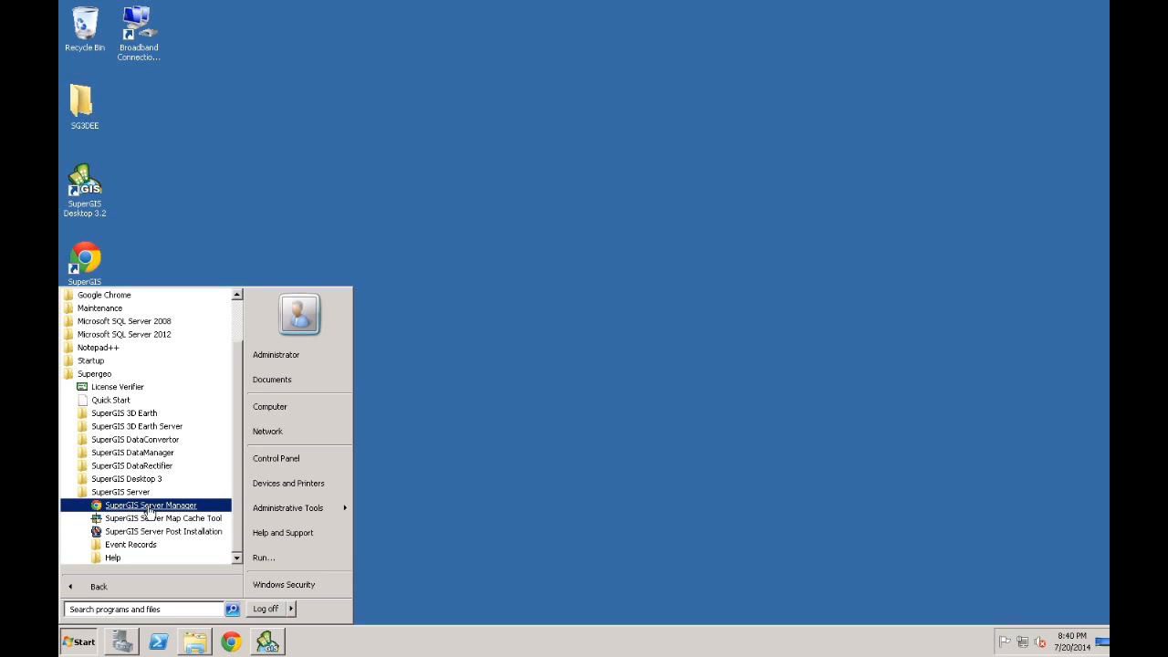
Launch SuperGIS Server Manager from the Supergeo > SuperGIS Server Start menu folder
{"action": "left_click", "coordinate": [171, 507]}
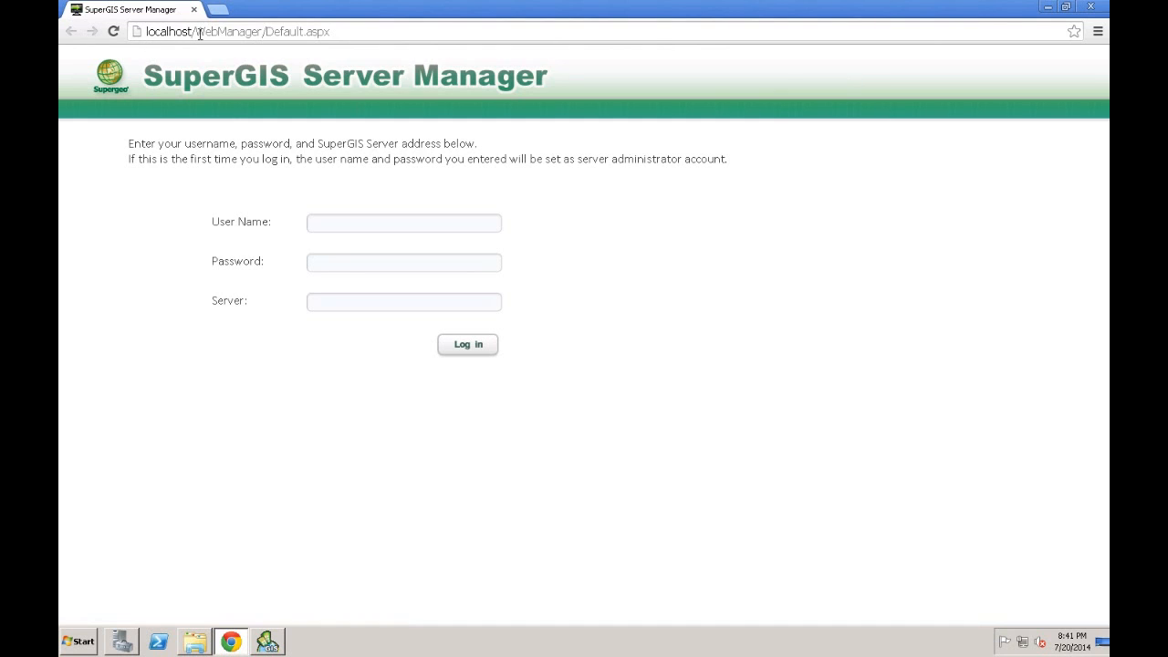
Log in to the Server Manager with user name 'admin' and the account password
{"action": "left_click", "coordinate": [349, 221]}
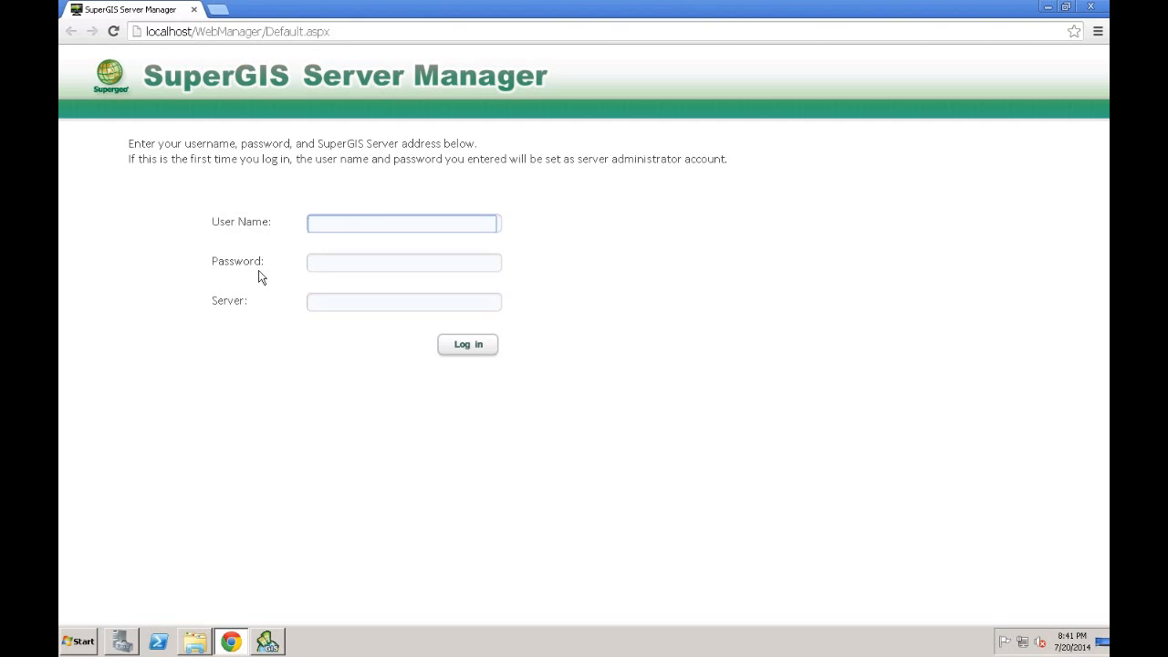
{"action": "type", "text": "a"}
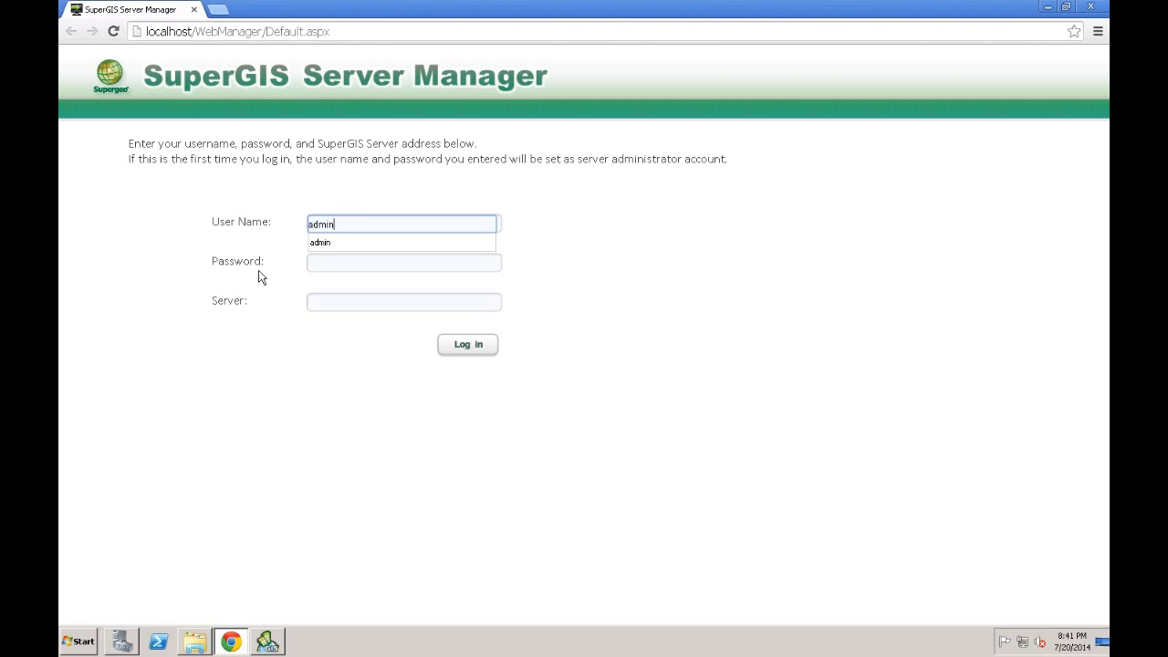
{"action": "type", "text": "dmin"}
{"action": "left_click", "coordinate": [327, 263]}
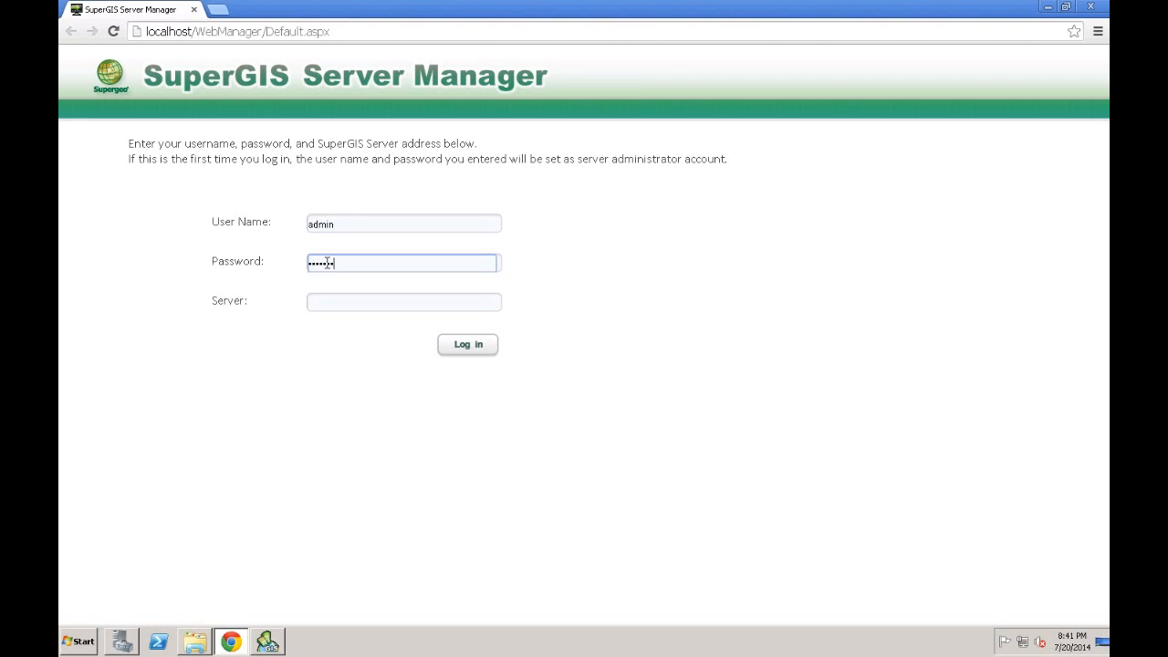
{"action": "left_click", "coordinate": [459, 346]}
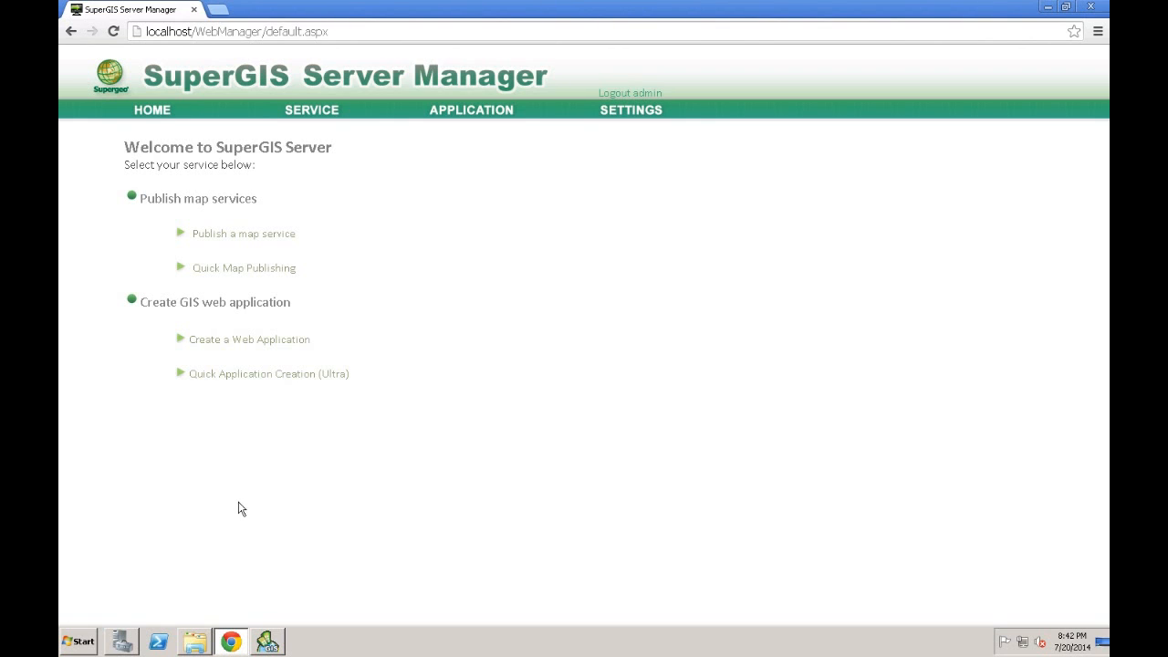
In Explorer, browse to C:\Program Files (x86)\Supergeo\Server\bin\config
{"action": "left_click", "coordinate": [195, 641]}
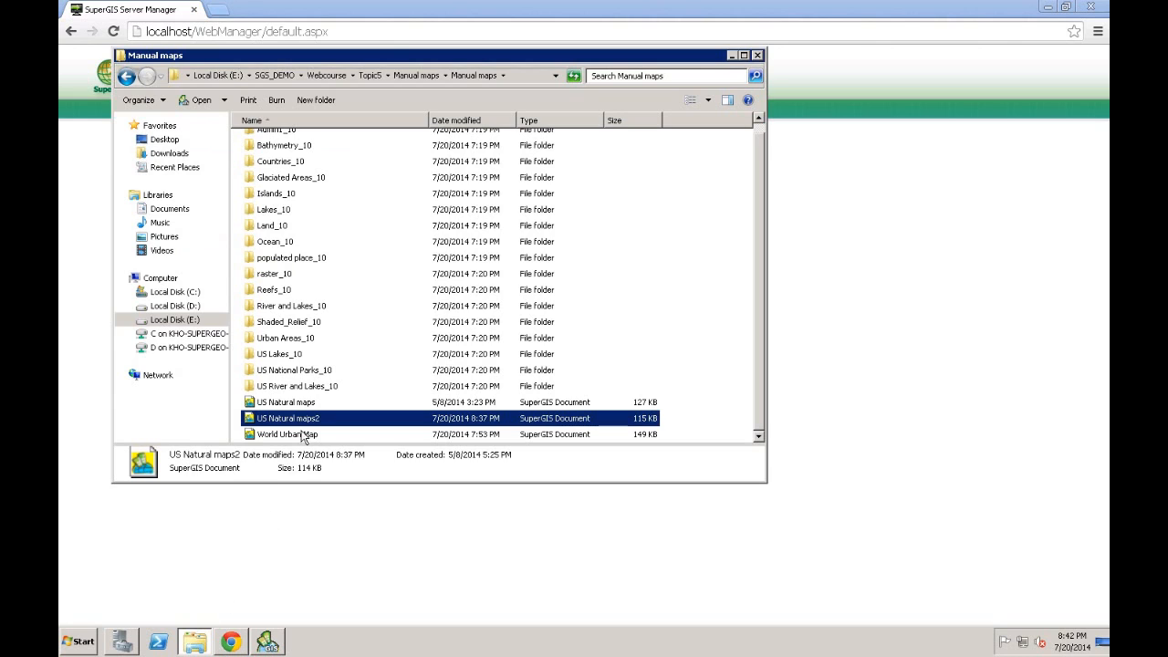
{"action": "left_click", "coordinate": [203, 292]}
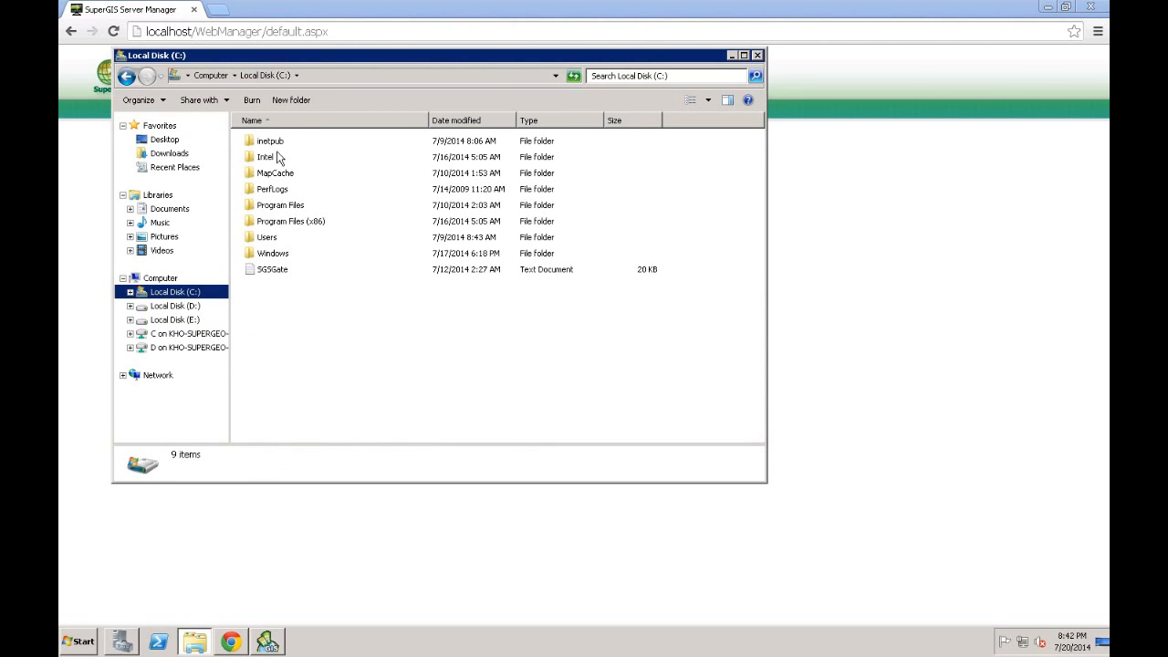
{"action": "left_click_drag", "start_coordinate": [313, 66], "coordinate": [524, 147]}
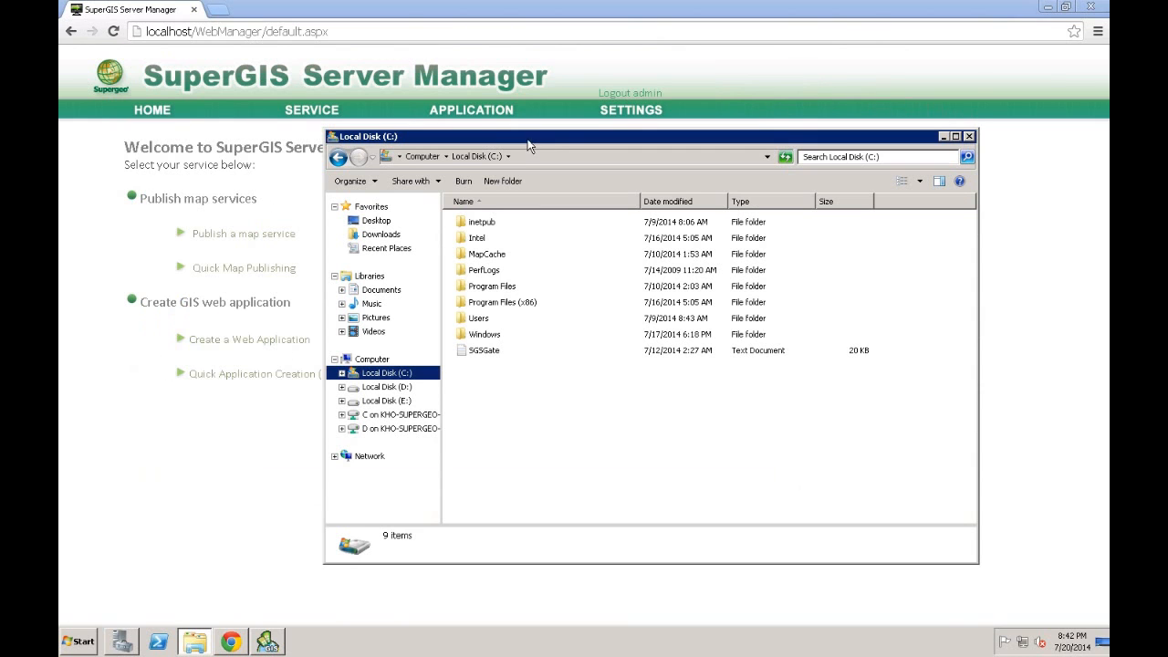
{"action": "double_click", "coordinate": [507, 302]}
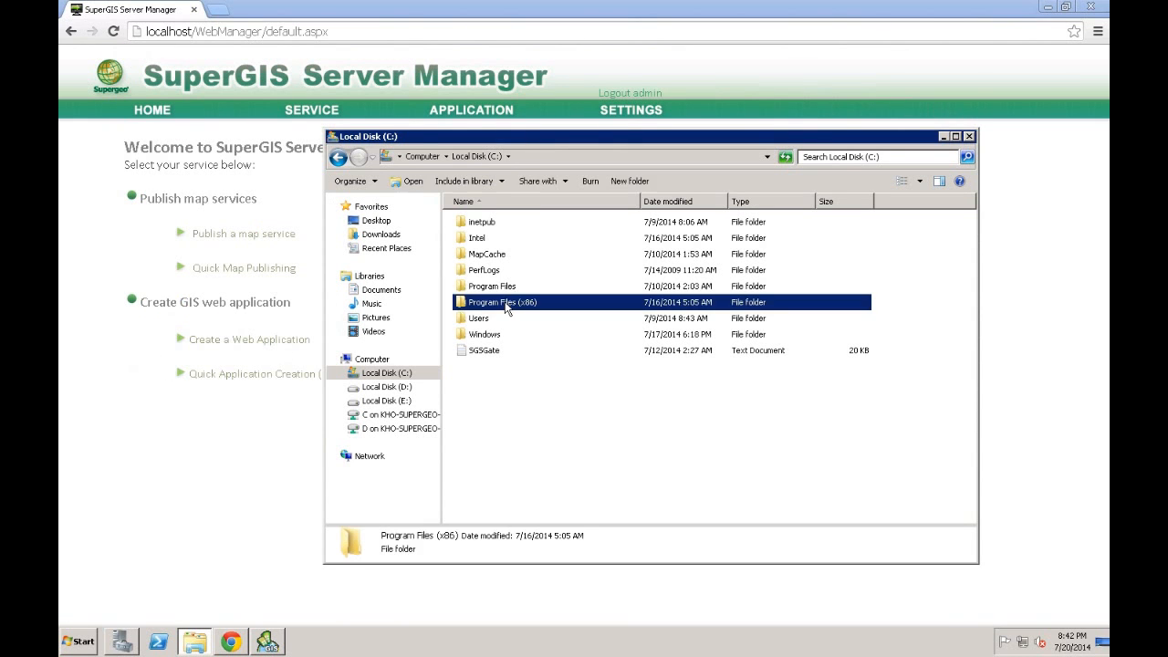
{"action": "double_click", "coordinate": [492, 464]}
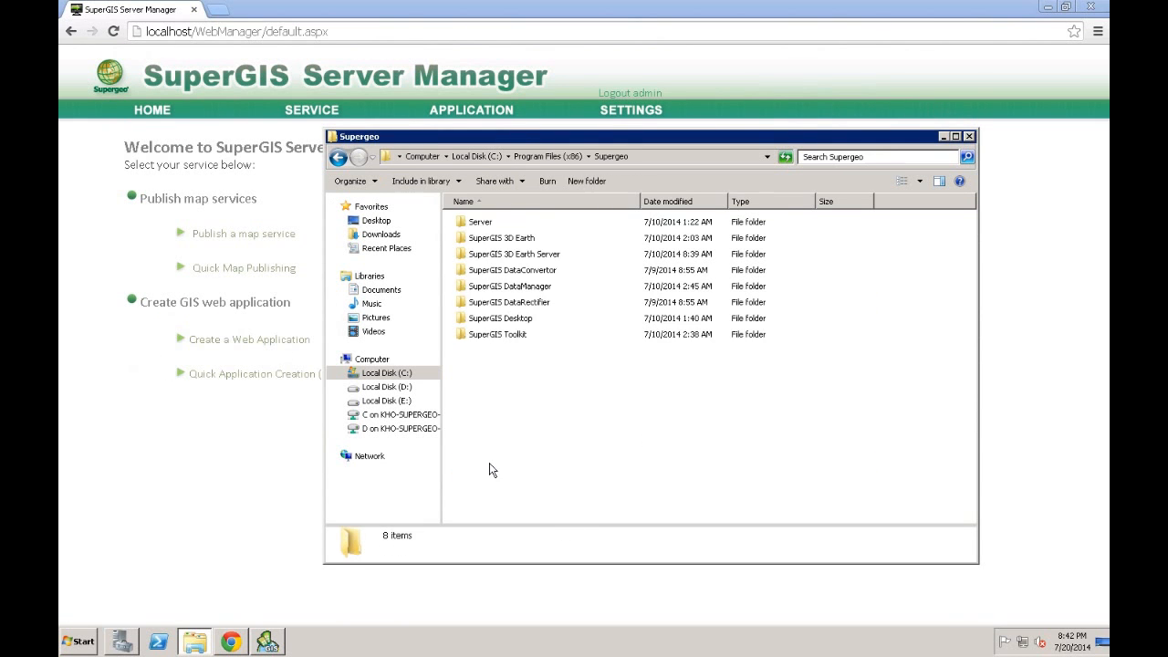
{"action": "double_click", "coordinate": [502, 223]}
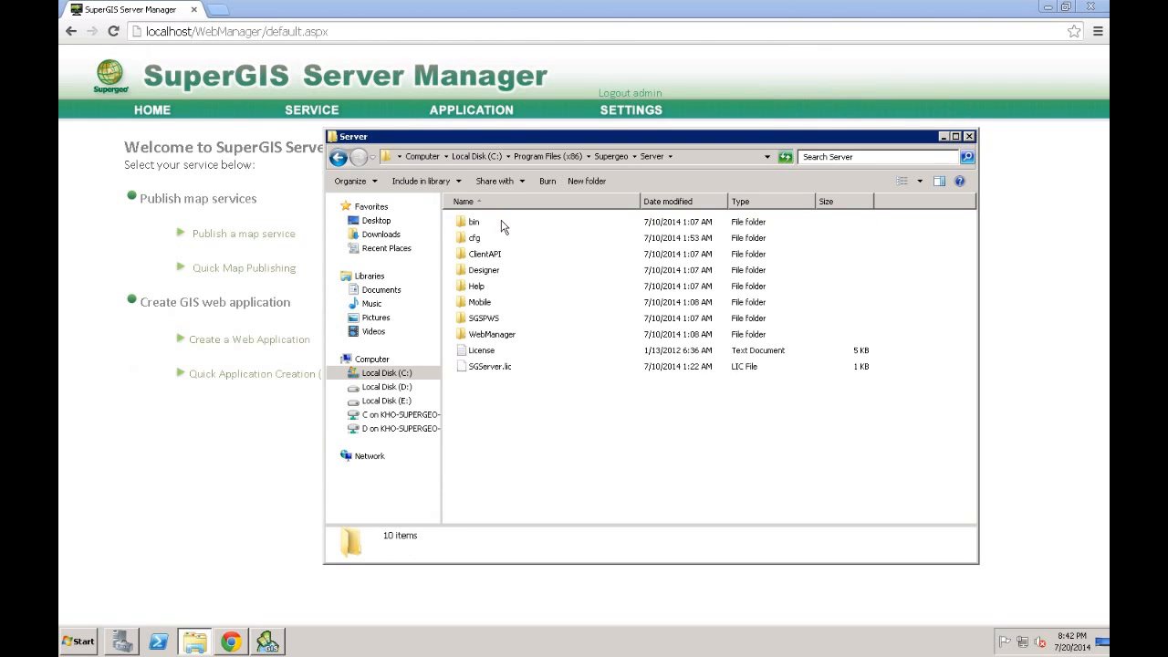
{"action": "double_click", "coordinate": [483, 223]}
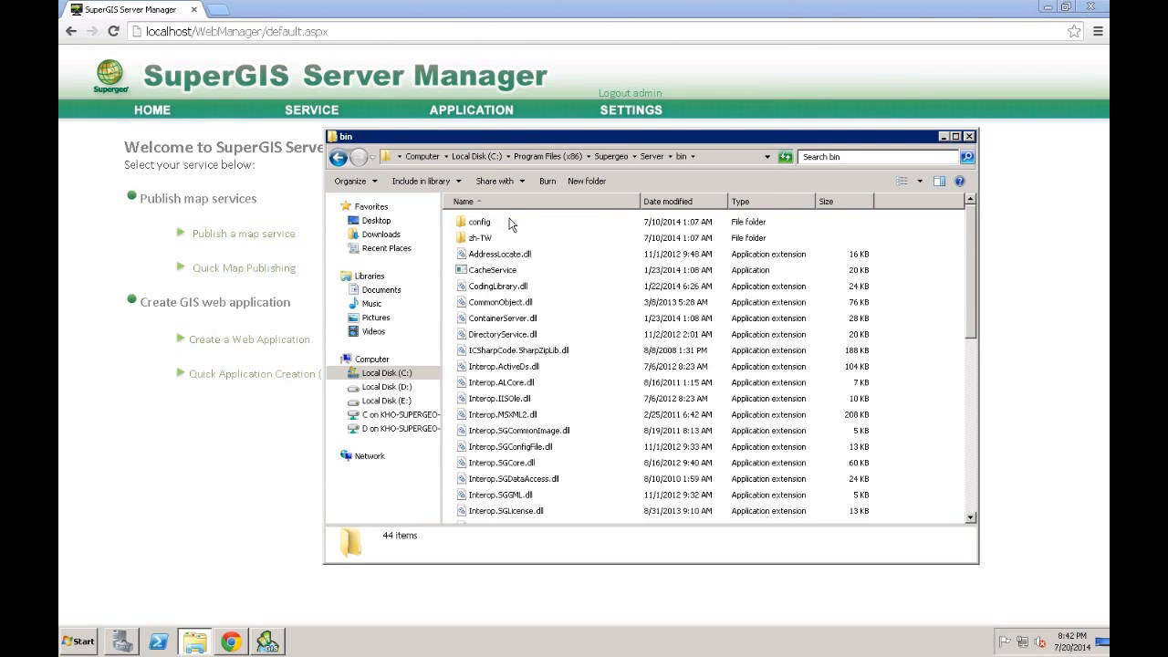
{"action": "double_click", "coordinate": [511, 223]}
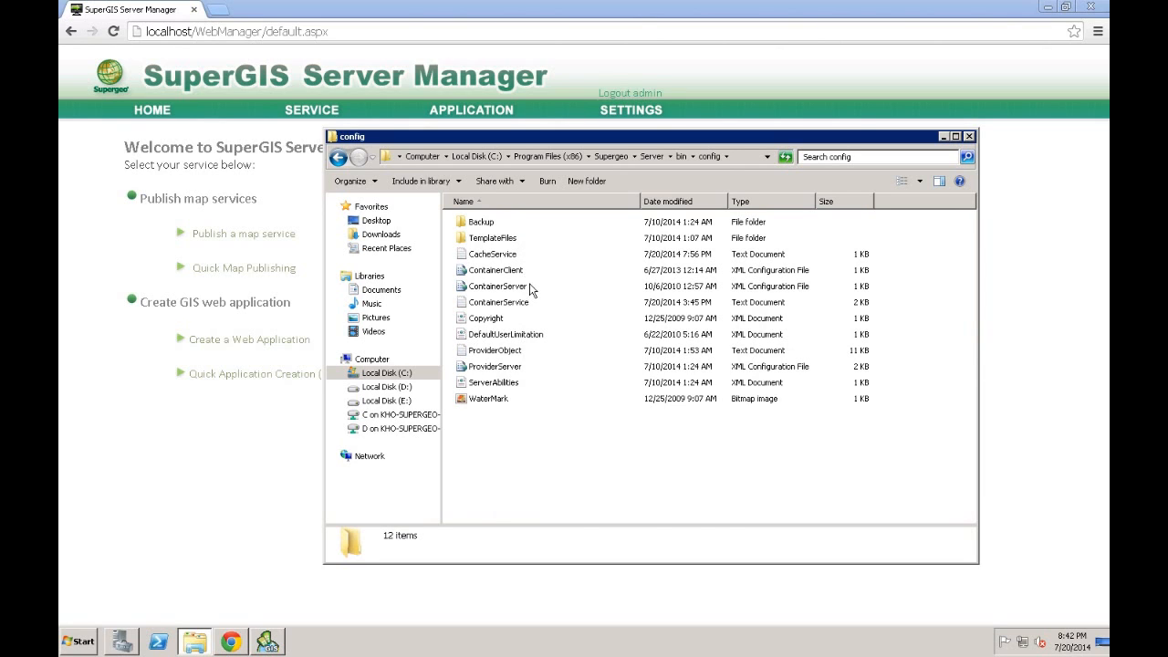
Bring up the context menu for the ProviderServer configuration file
{"action": "left_click", "coordinate": [531, 288]}
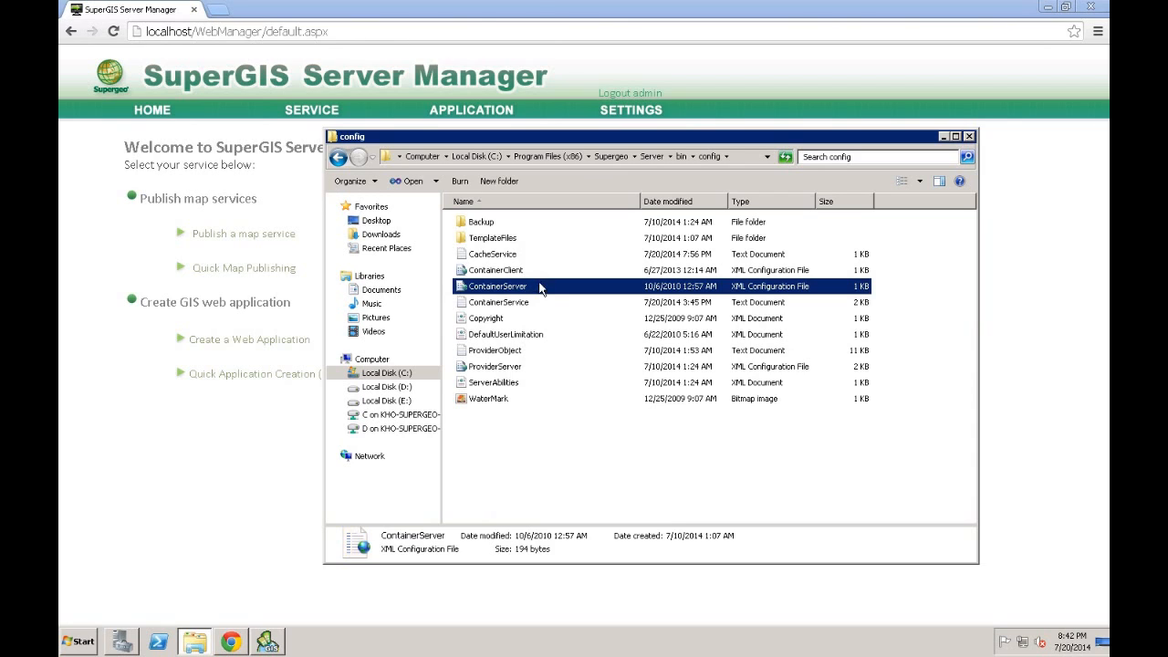
{"action": "left_click", "coordinate": [531, 366]}
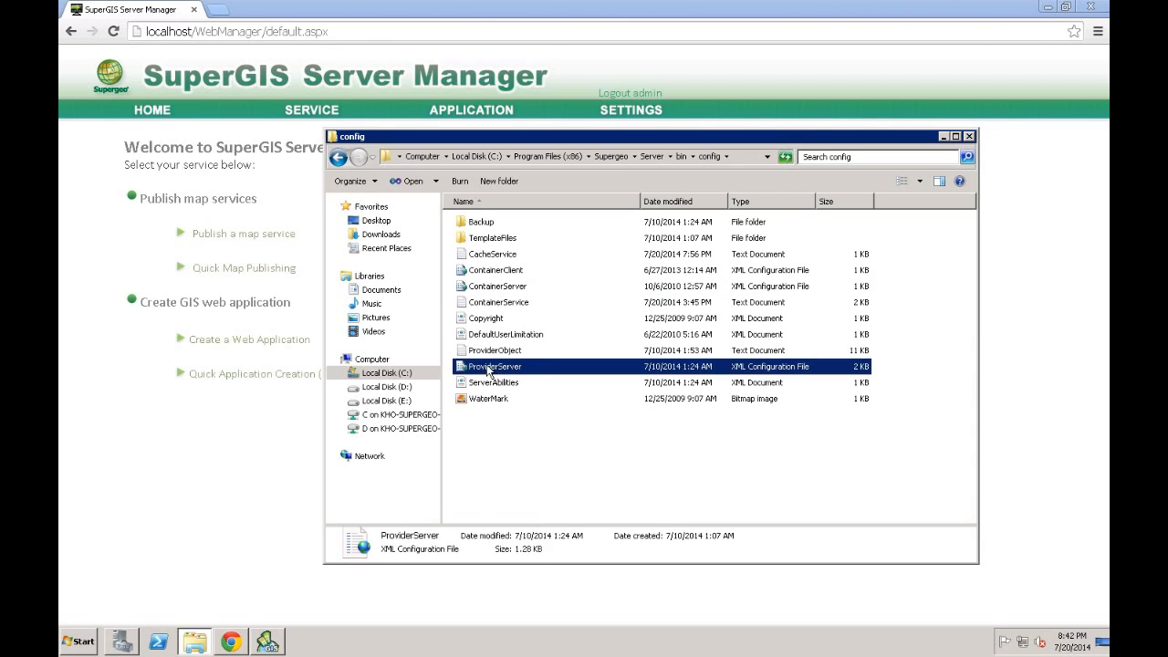
{"action": "right_click", "coordinate": [521, 366]}
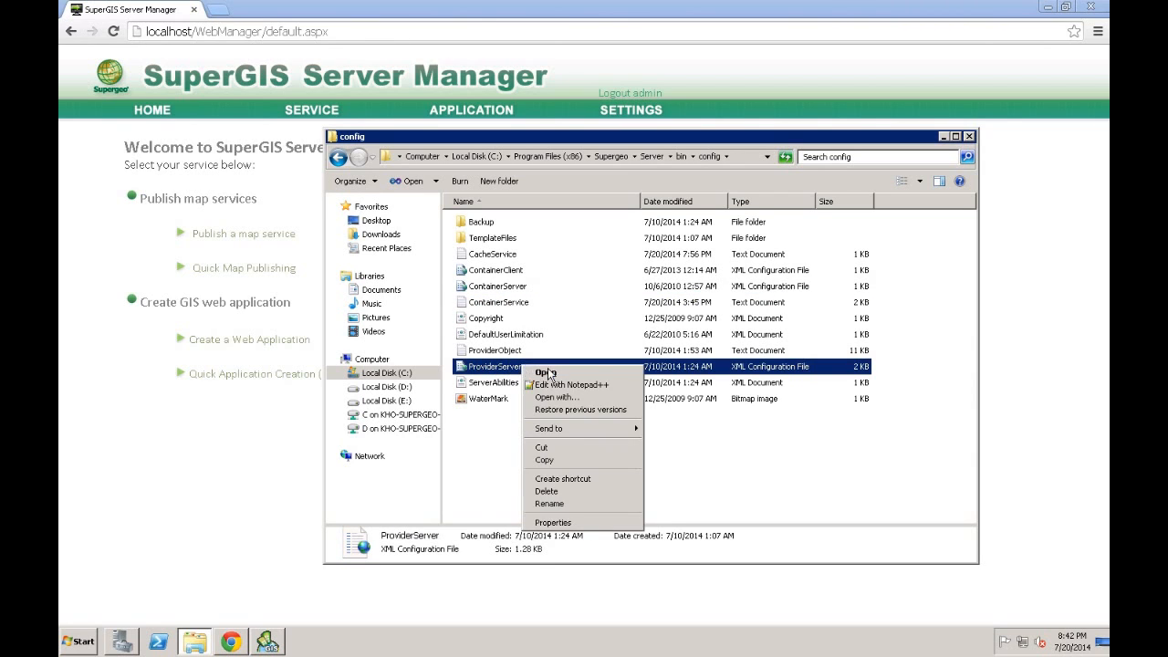
Edit ProviderServer.config with Notepad++ and highlight the Admin key on line 10
{"action": "left_click", "coordinate": [571, 384]}
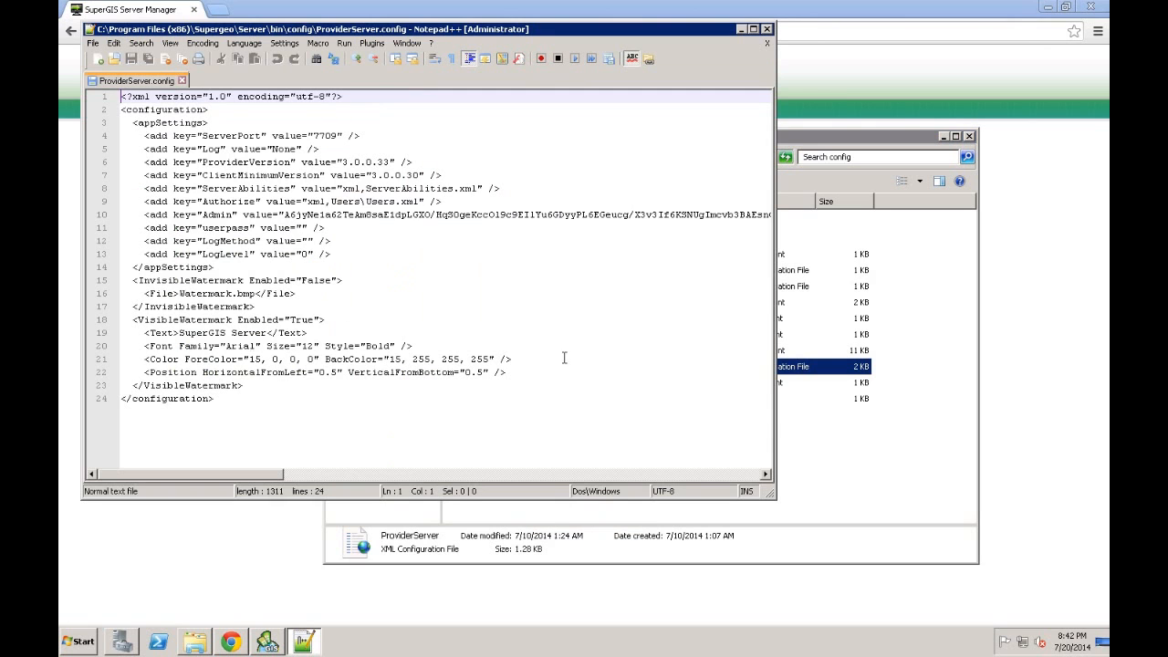
{"action": "left_click_drag", "start_coordinate": [145, 215], "coordinate": [737, 222]}
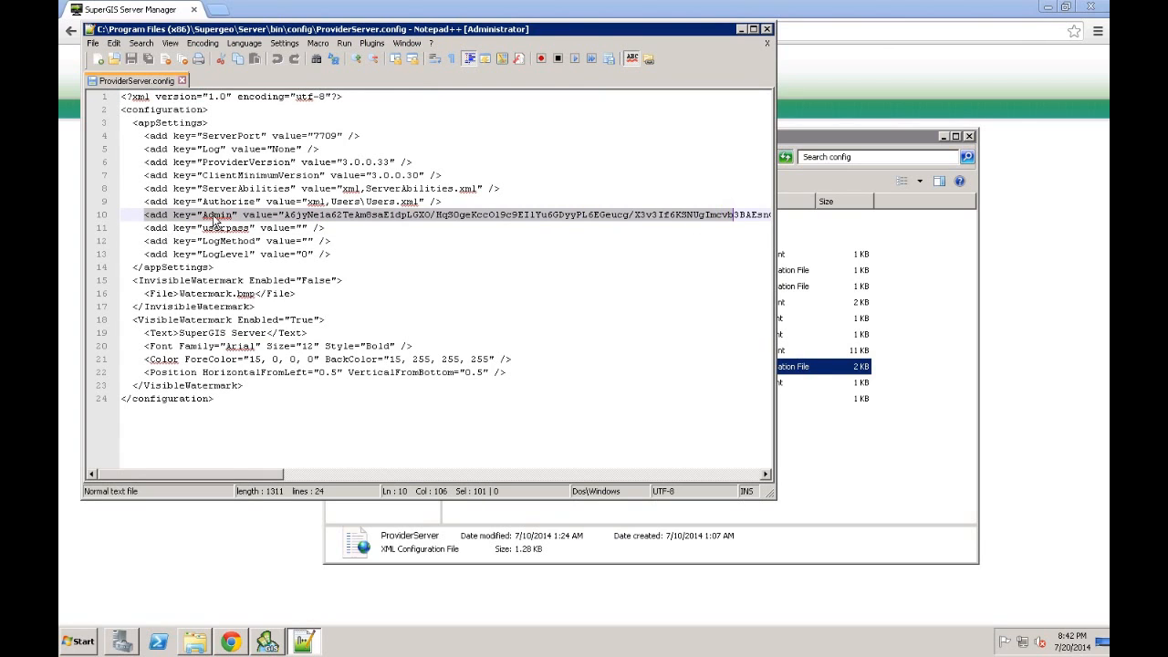
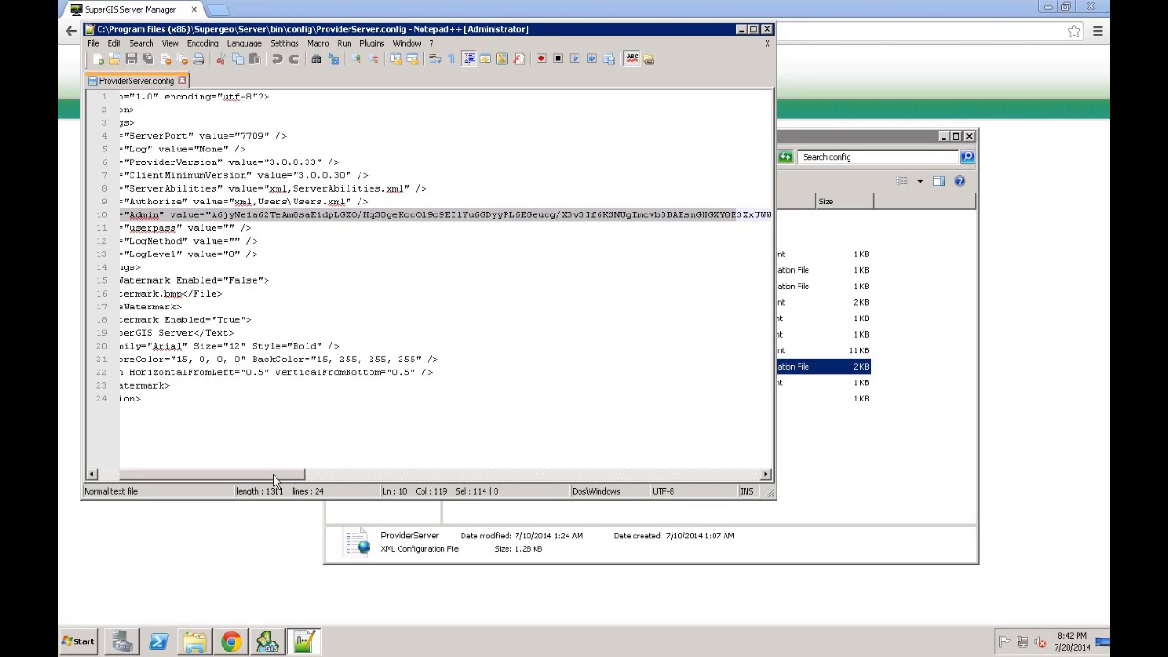
Close Notepad++ showing ProviderServer.config, then close the bin\config Explorer window
{"action": "left_click_drag", "start_coordinate": [274, 478], "coordinate": [244, 486]}
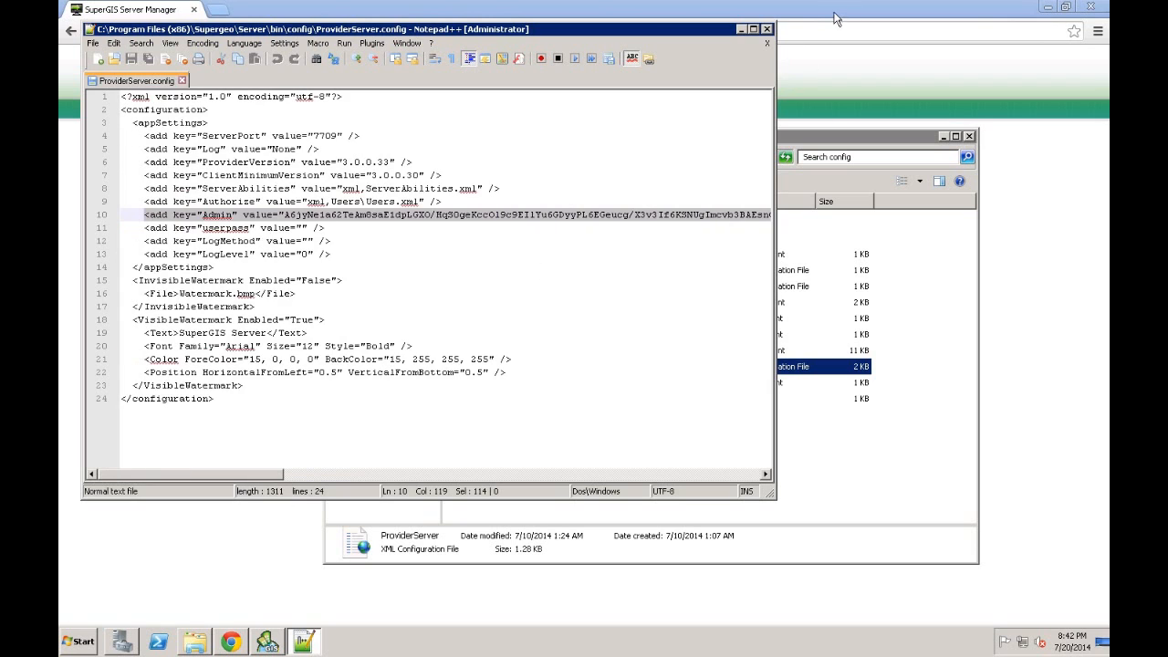
{"action": "left_click", "coordinate": [768, 29]}
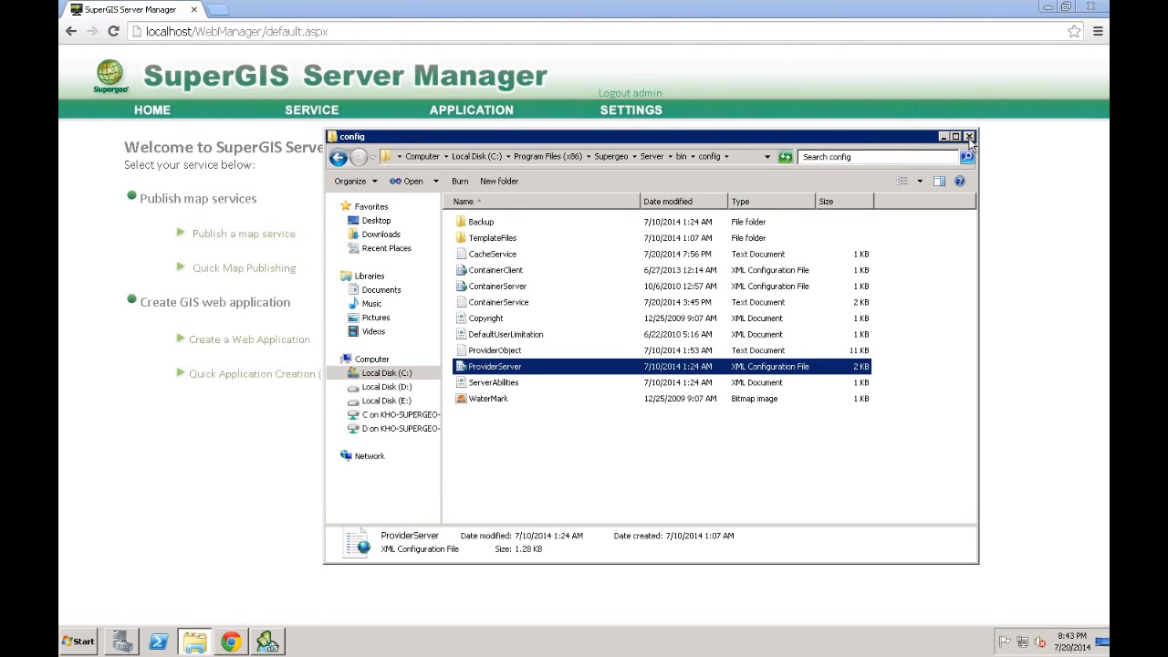
{"action": "left_click", "coordinate": [969, 137]}
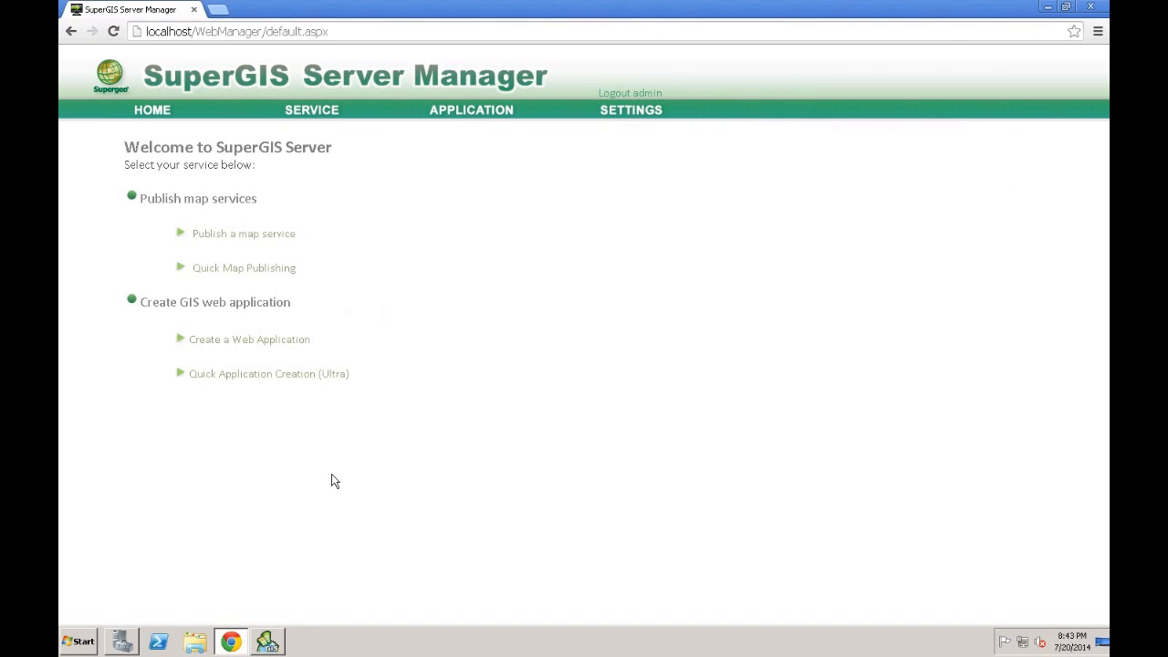
Go from the Manager home page to the Published Services list
{"action": "left_click", "coordinate": [262, 238]}
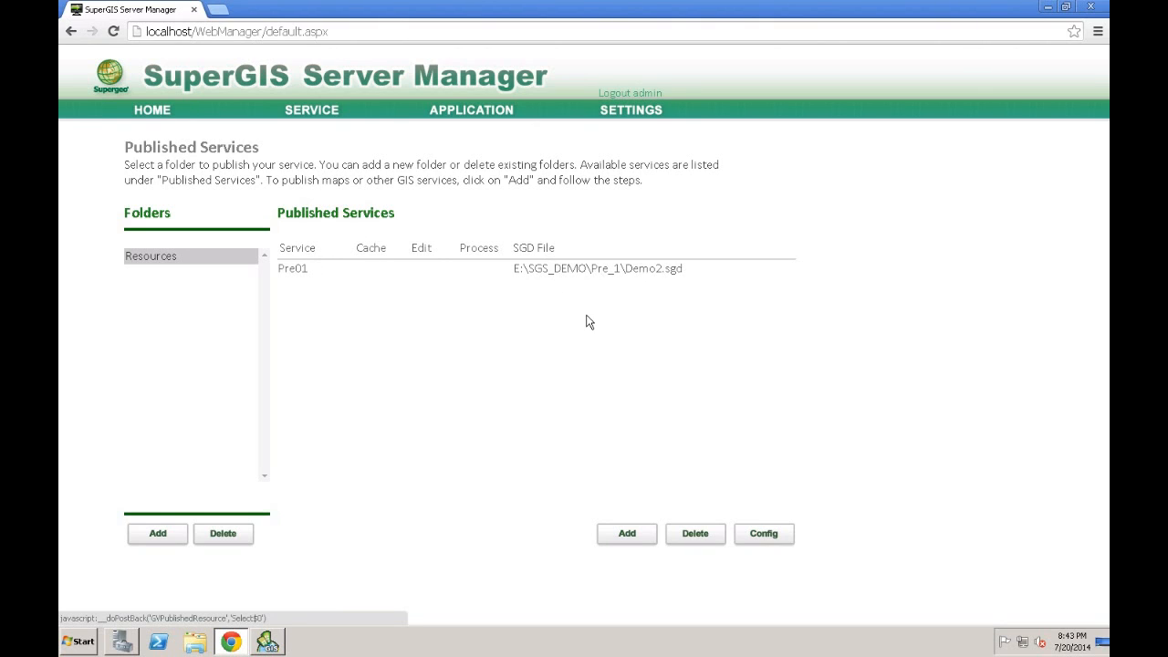
Add a new service with name and title Demo01, and browse for its map document
{"action": "left_click", "coordinate": [636, 543]}
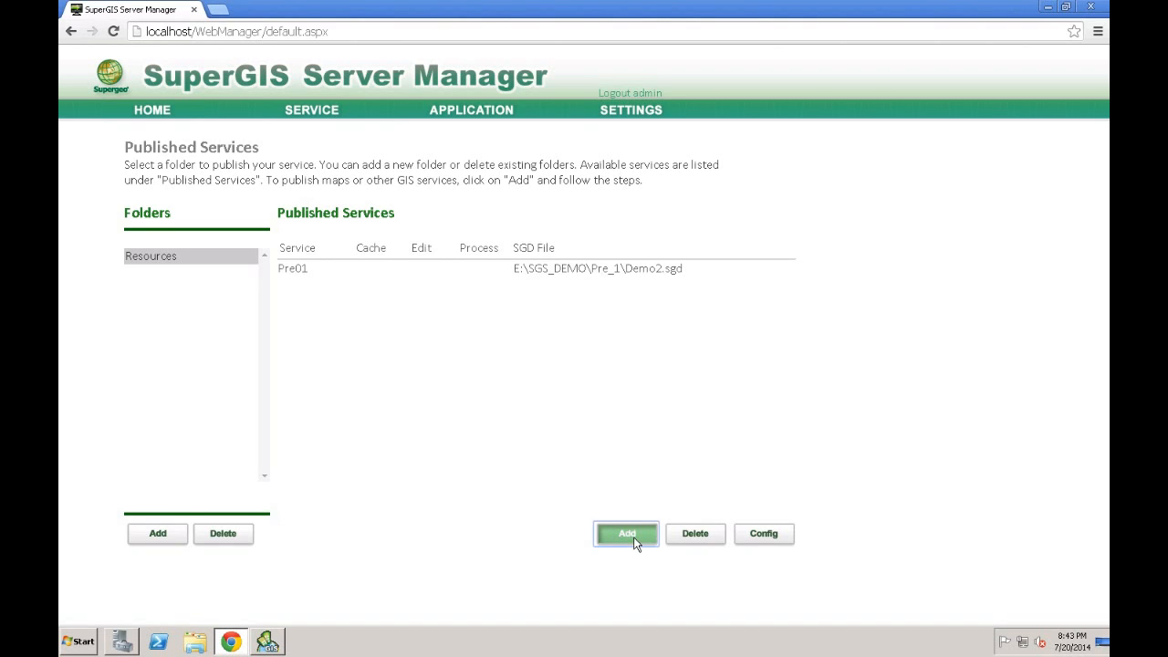
{"action": "left_click", "coordinate": [394, 208]}
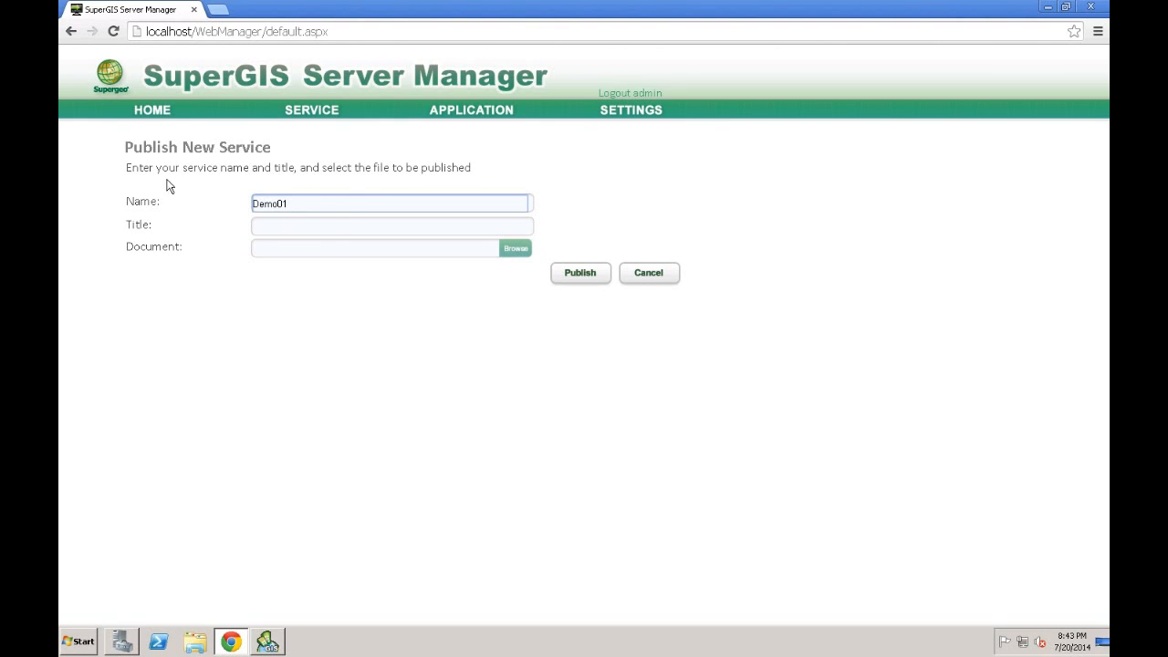
{"action": "left_click", "coordinate": [299, 232]}
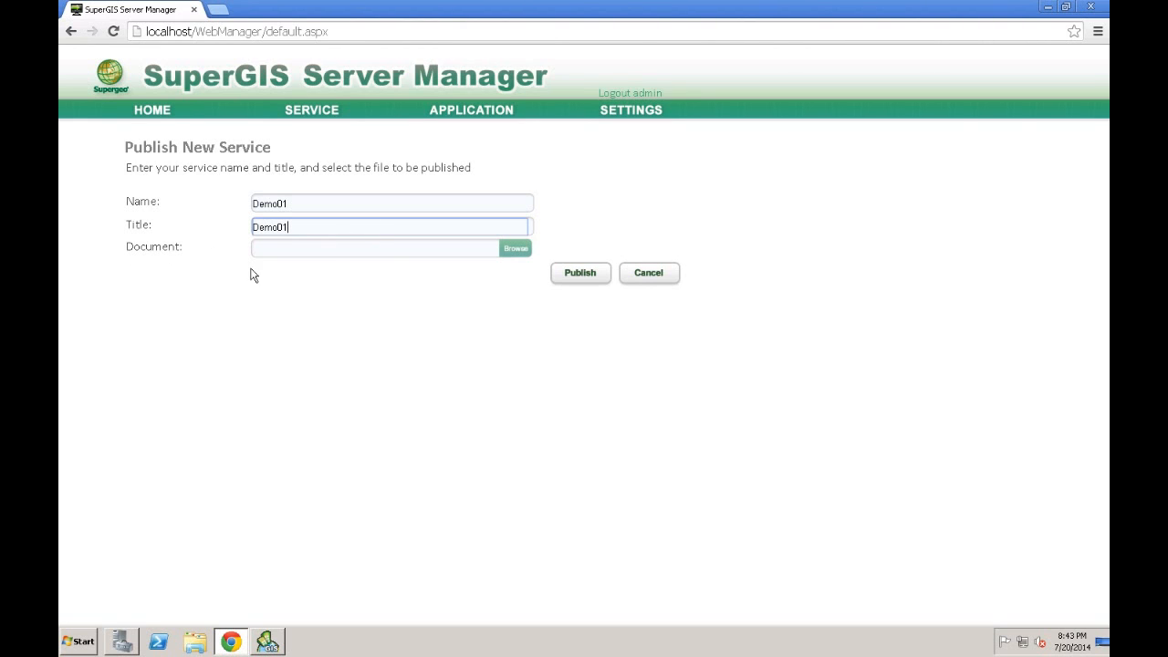
{"action": "left_click", "coordinate": [516, 250]}
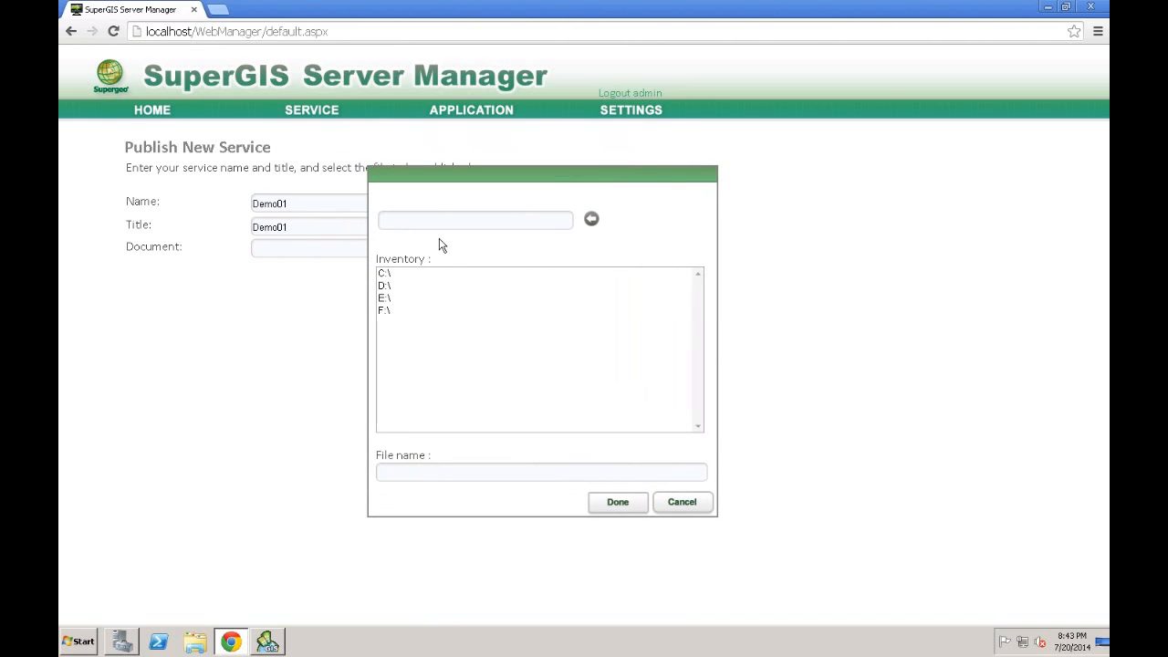
Choose E:\SGS_DEMO\Webcourse\Topic5\Manual maps\US Natural maps2.sgd as Demo01's document
{"action": "double_click", "coordinate": [387, 298]}
{"action": "double_click", "coordinate": [389, 304]}
{"action": "left_click", "coordinate": [591, 221]}
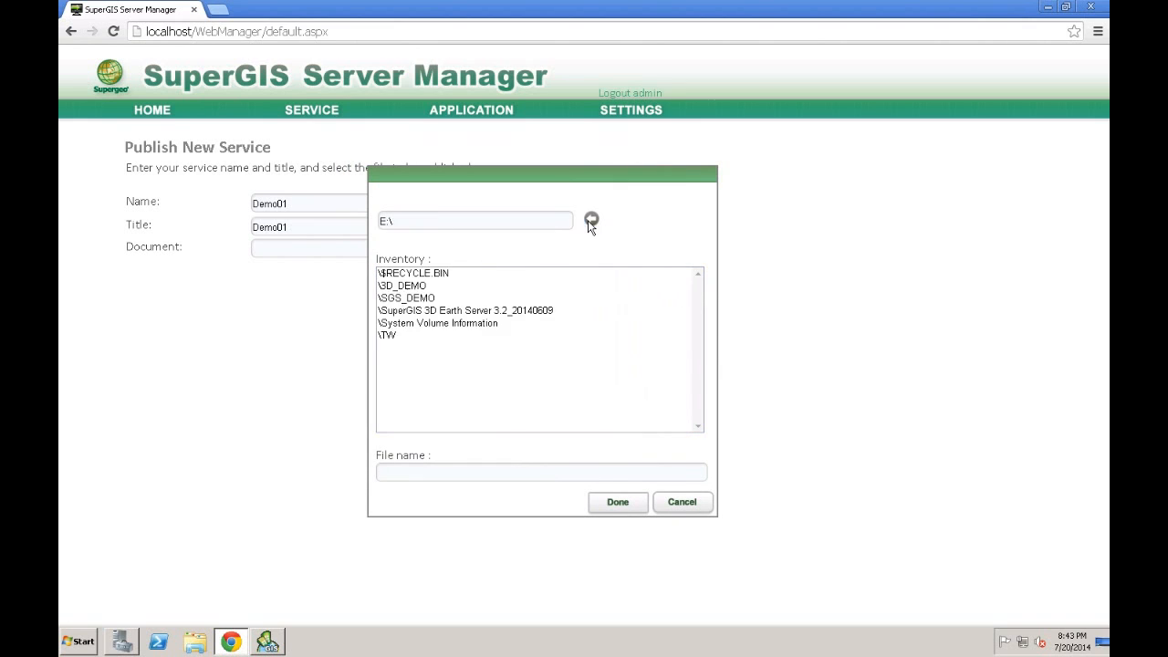
{"action": "double_click", "coordinate": [415, 299]}
{"action": "double_click", "coordinate": [404, 288]}
{"action": "double_click", "coordinate": [404, 278]}
{"action": "double_click", "coordinate": [411, 279]}
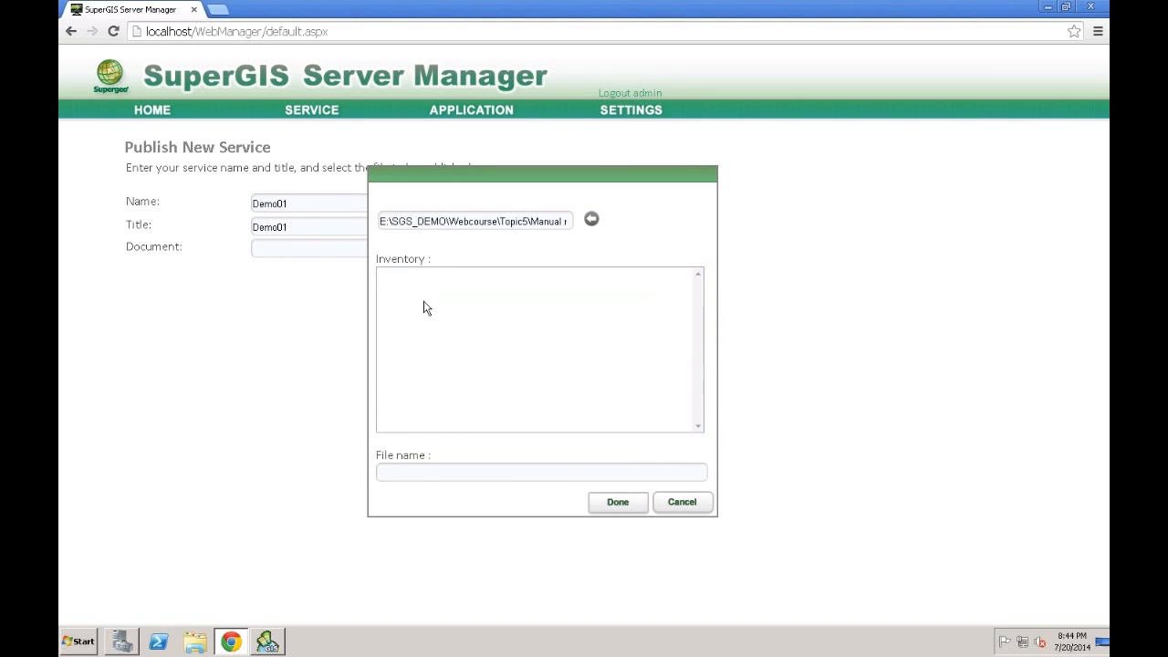
{"action": "left_click_drag", "start_coordinate": [704, 315], "coordinate": [702, 387]}
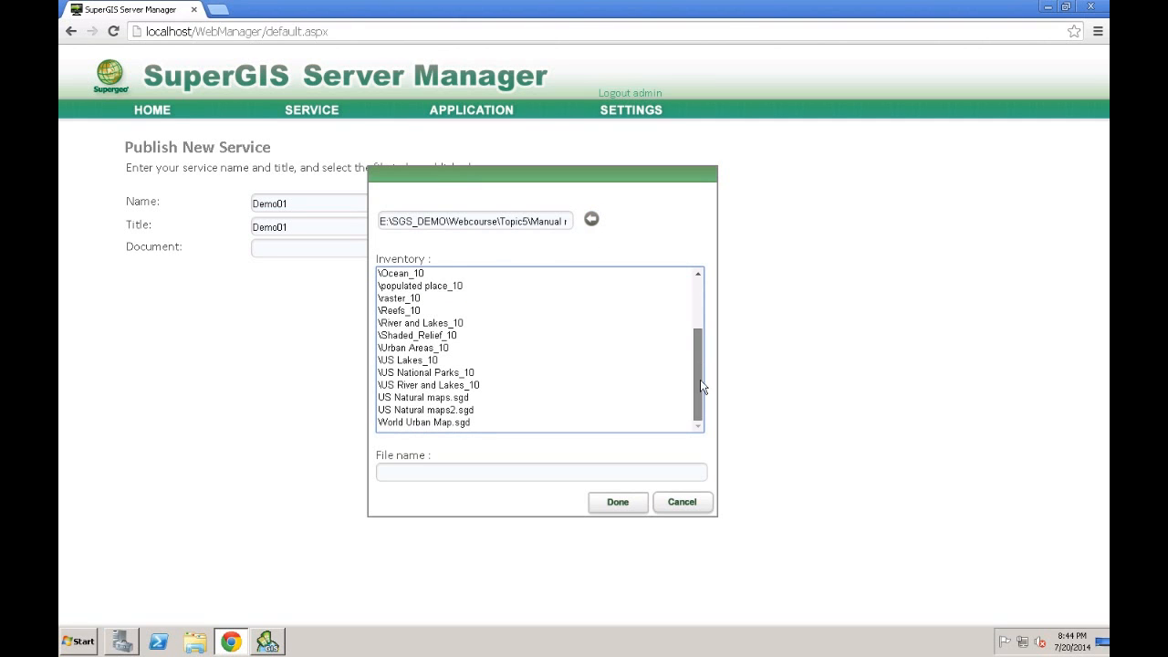
{"action": "left_click", "coordinate": [476, 413]}
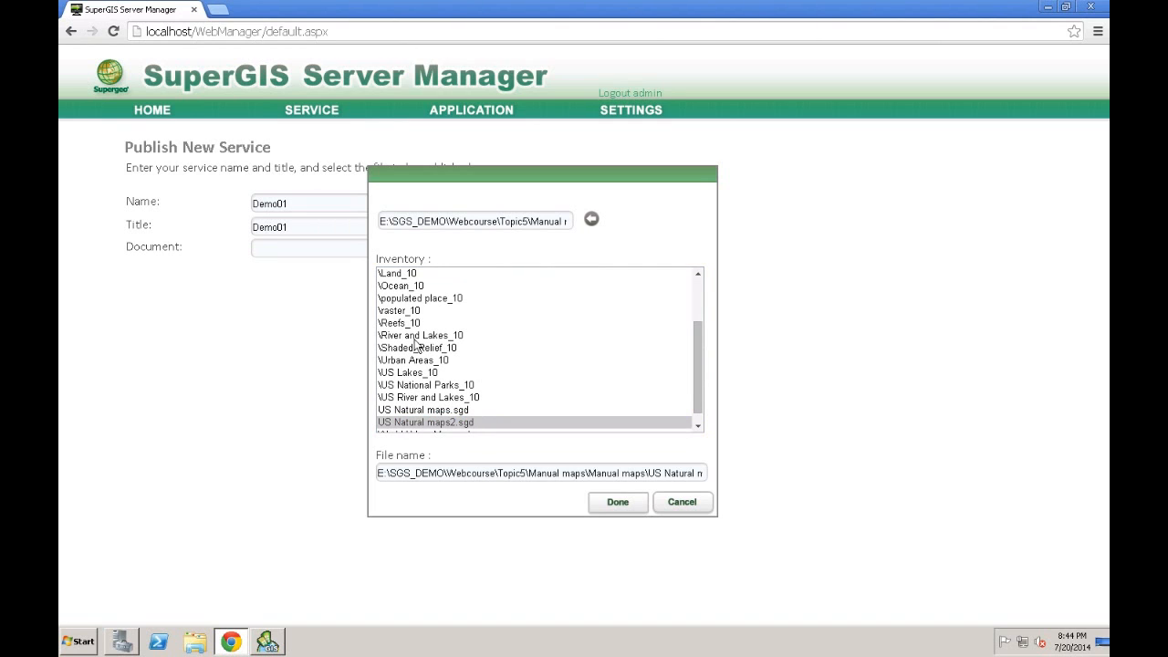
{"action": "left_click", "coordinate": [609, 500]}
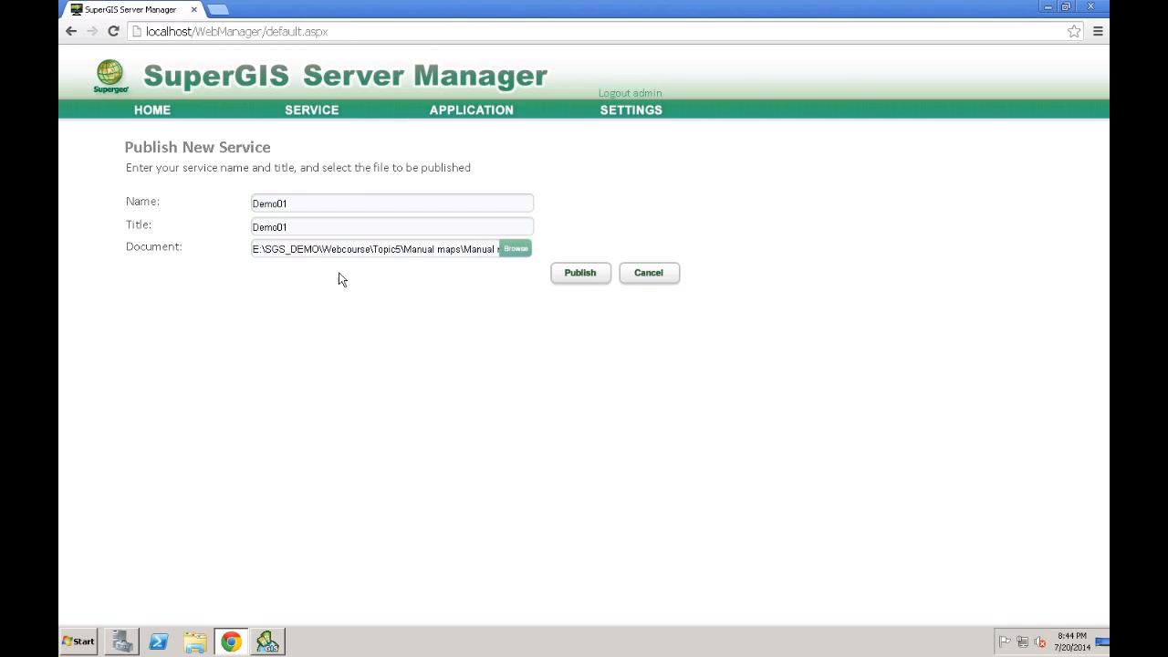
Publish Demo01 and select it in the Published Services list
{"action": "left_click", "coordinate": [581, 274]}
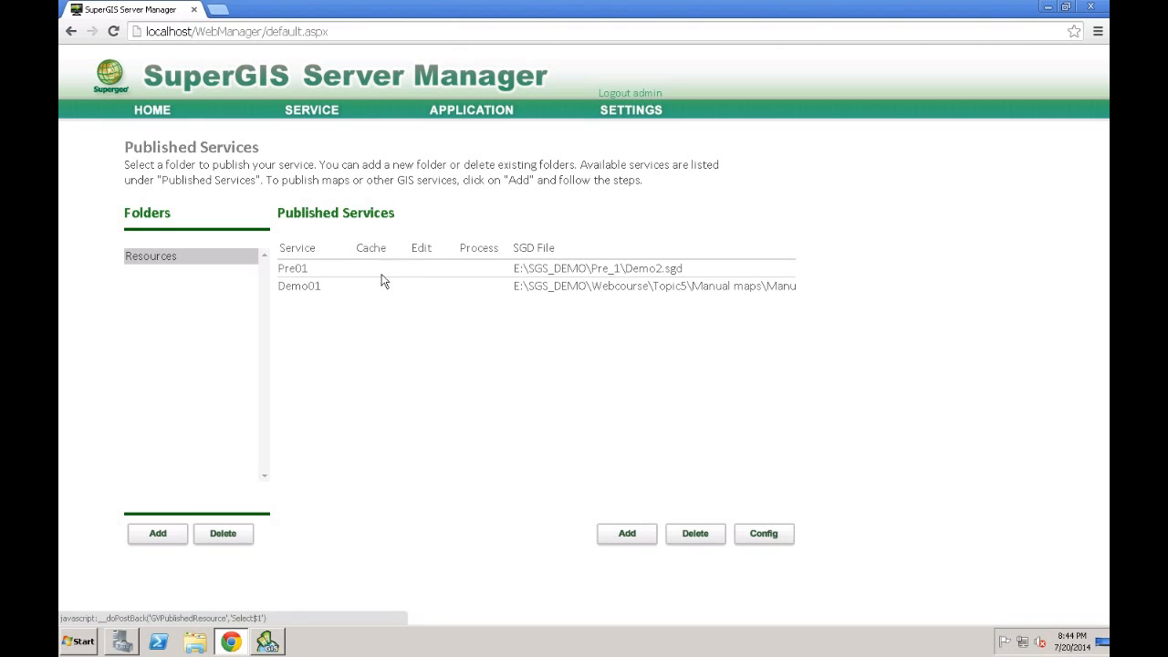
{"action": "left_click", "coordinate": [298, 285]}
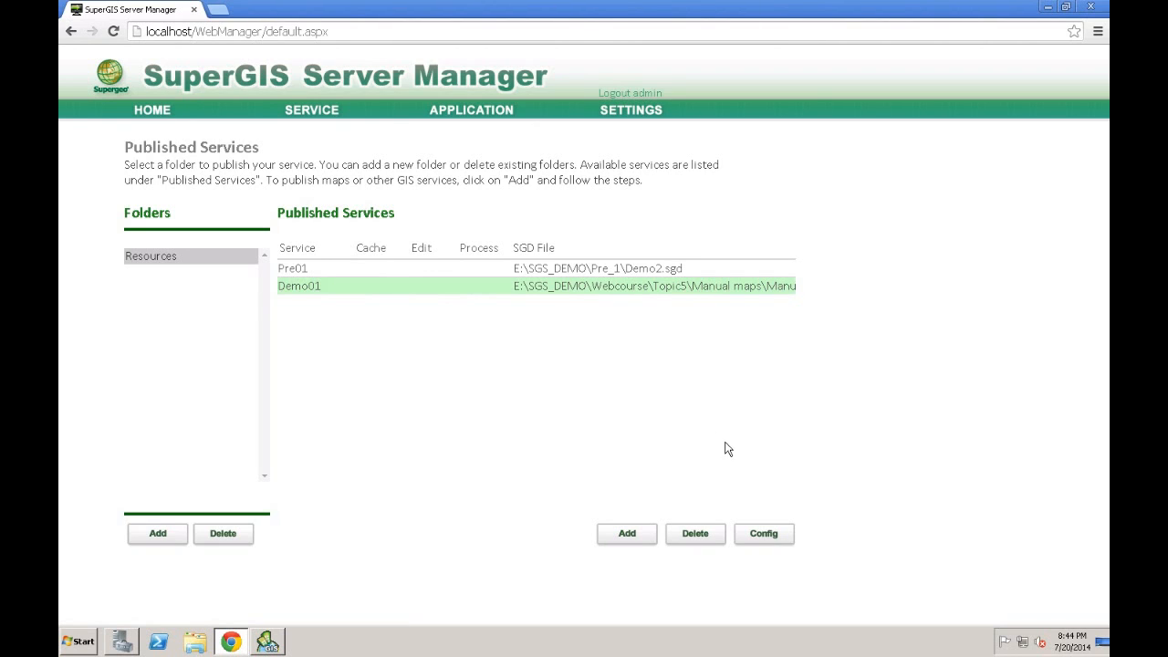
Open Demo01's configuration and tick 'Use cache that you define below' under Map Cache
{"action": "left_click", "coordinate": [766, 536]}
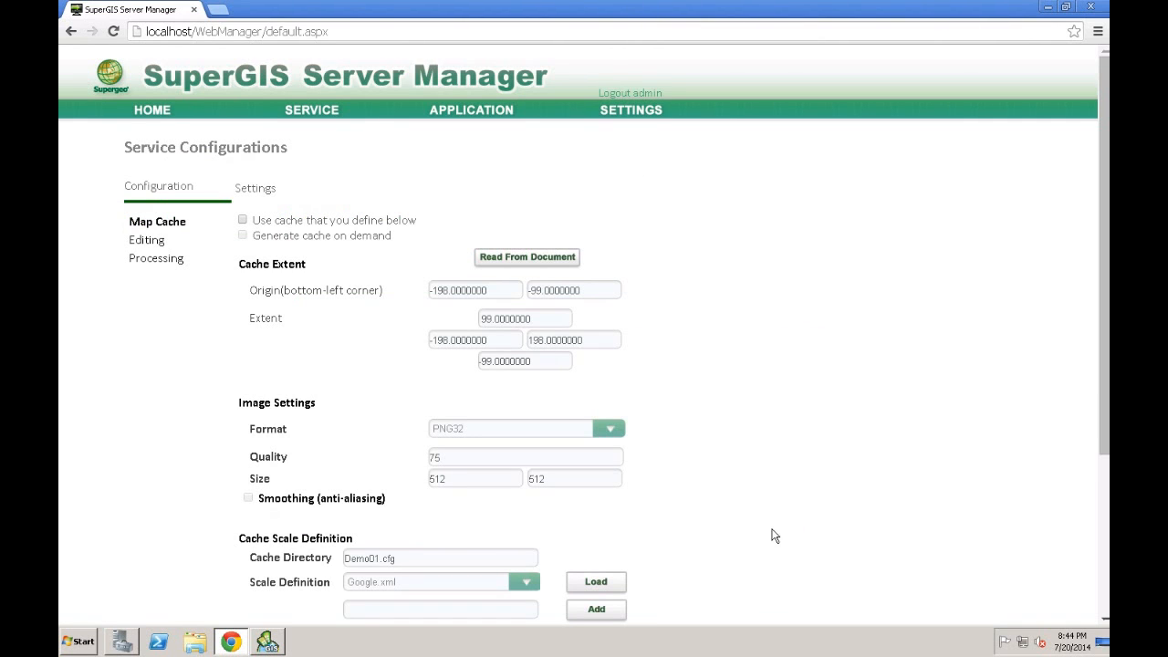
{"action": "mouse_move", "coordinate": [1105, 360]}
{"action": "left_mouse_down"}
{"action": "mouse_move", "coordinate": [1104, 524]}
{"action": "mouse_move", "coordinate": [1105, 379]}
{"action": "left_mouse_up"}
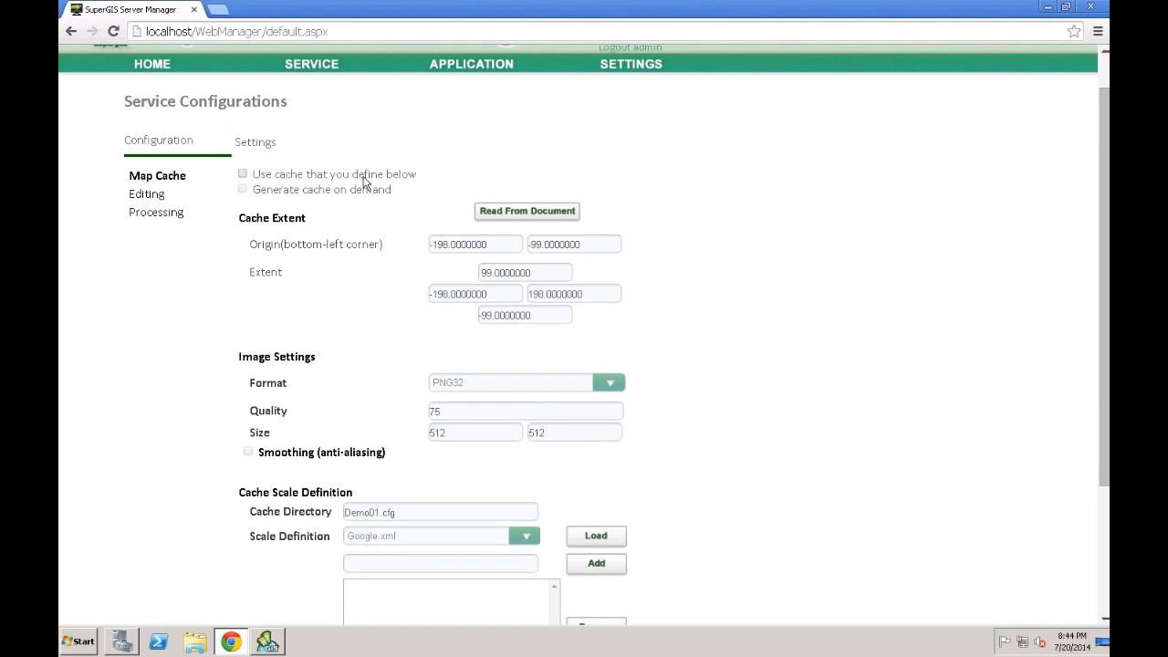
{"action": "left_click", "coordinate": [243, 174]}
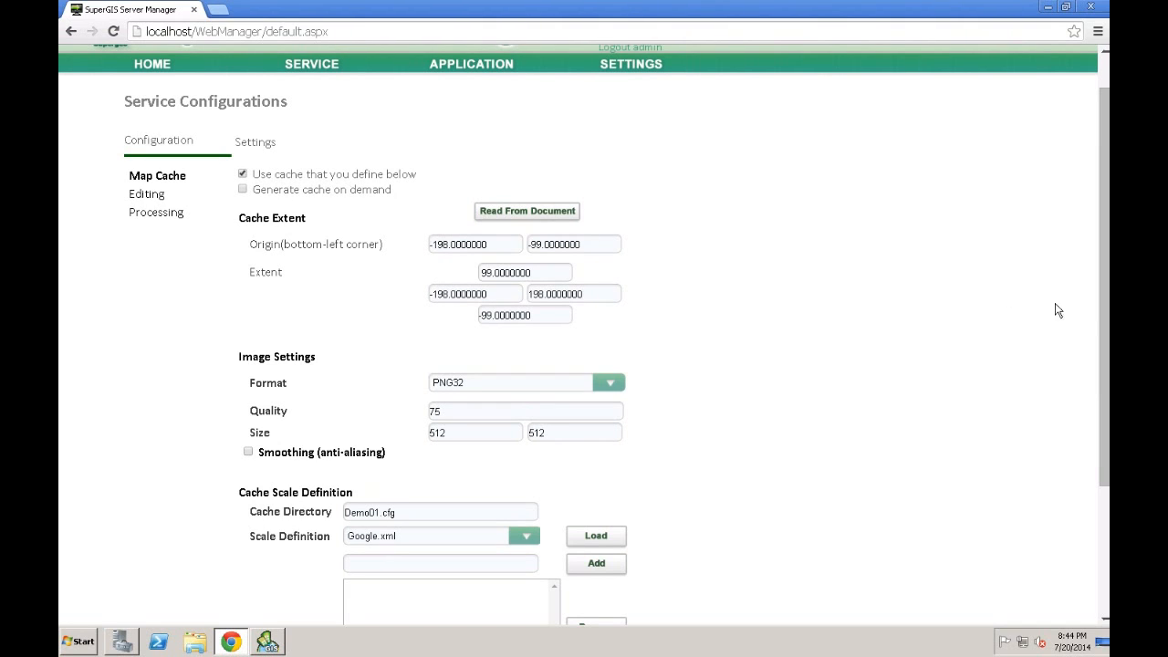
Review the cache origin and extent values (±198 by ±99)
{"action": "left_click_drag", "start_coordinate": [1105, 319], "coordinate": [1105, 448]}
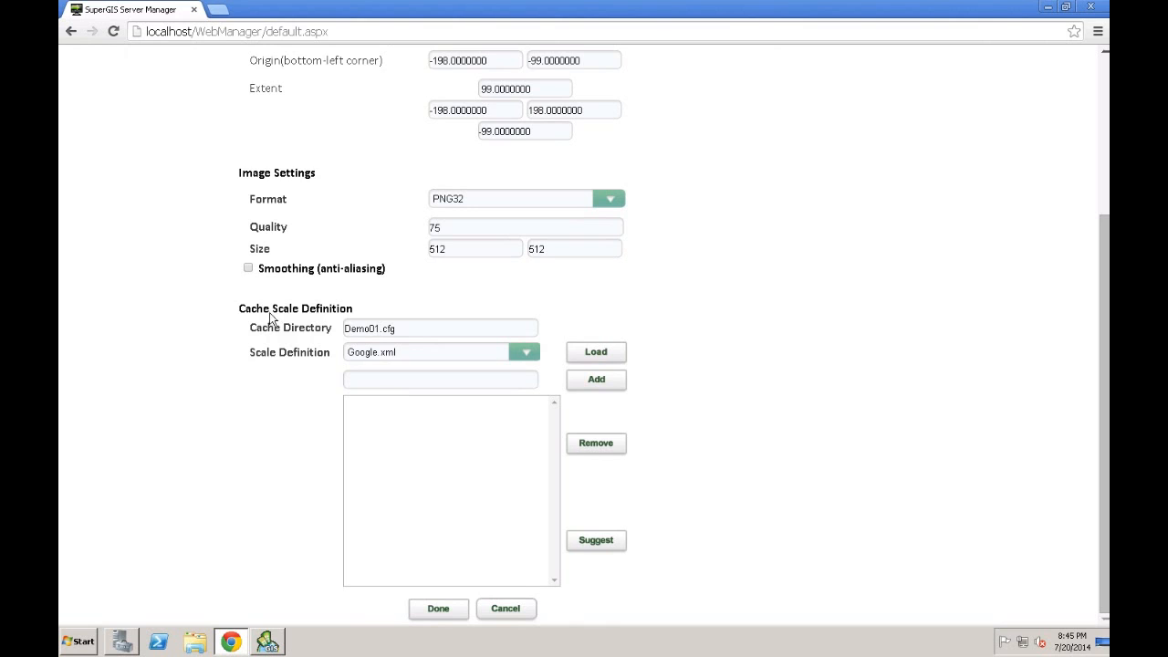
{"action": "left_click", "coordinate": [566, 64]}
{"action": "left_click", "coordinate": [555, 88]}
{"action": "left_click", "coordinate": [572, 113]}
{"action": "left_click", "coordinate": [546, 132]}
Keep Google.xml scales, generate five suggested cache levels, and save Demo01's cache settings
{"action": "left_click", "coordinate": [521, 354]}
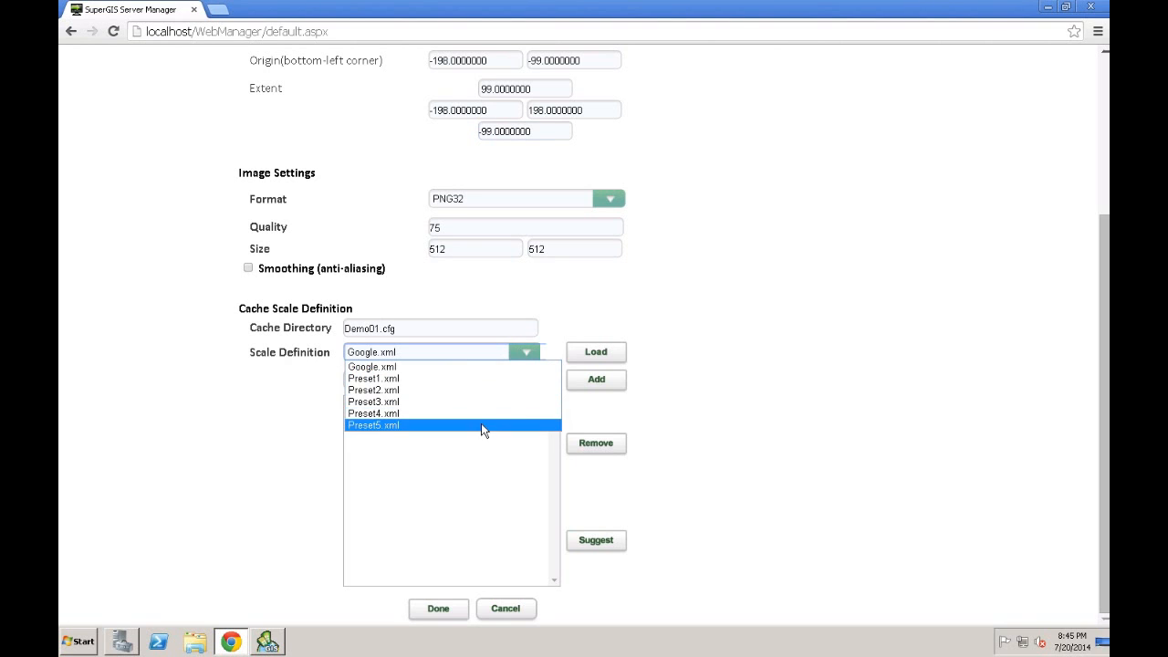
{"action": "left_click", "coordinate": [701, 381]}
{"action": "left_click", "coordinate": [597, 541]}
{"action": "left_click", "coordinate": [343, 175]}
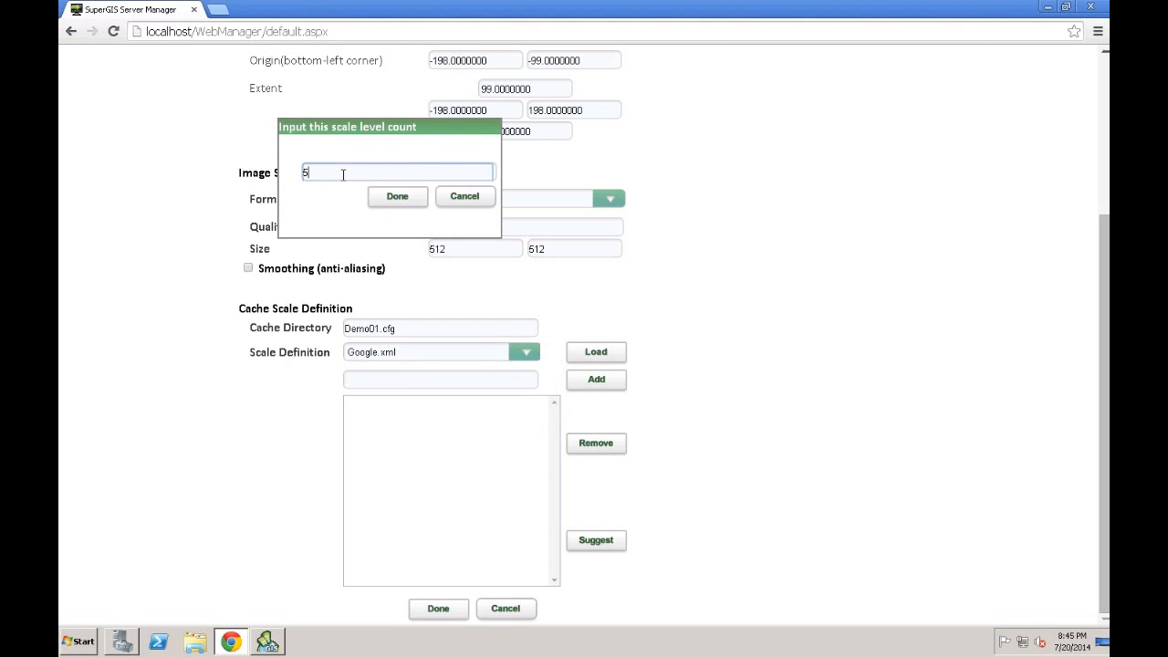
{"action": "left_click", "coordinate": [394, 193]}
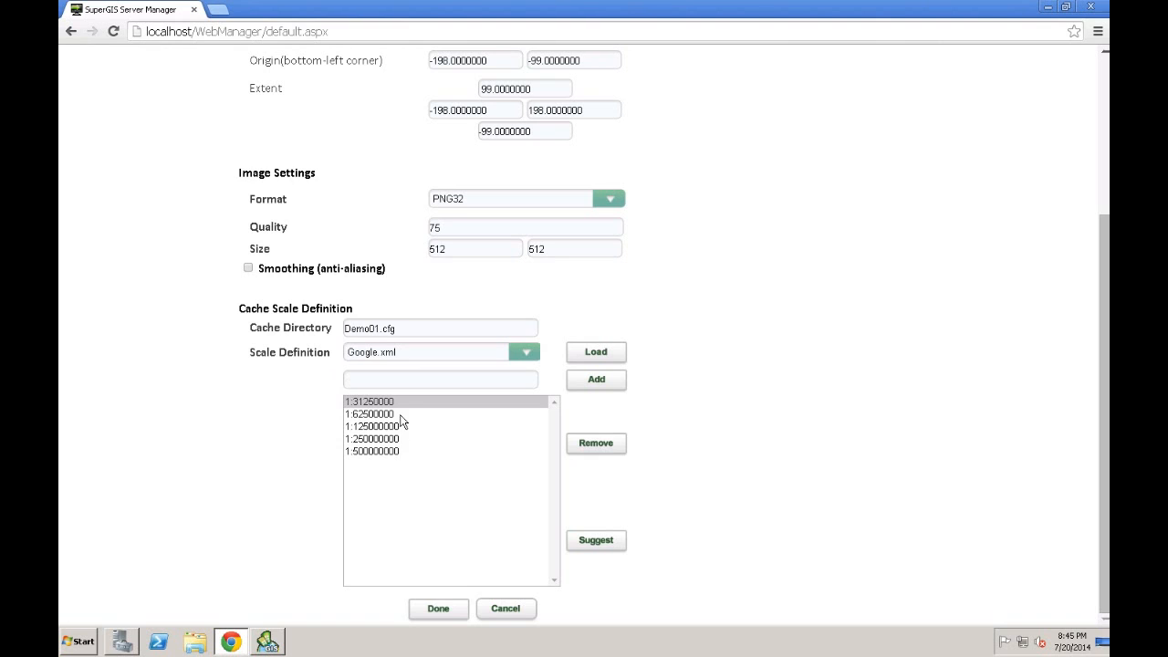
{"action": "left_click_drag", "start_coordinate": [409, 407], "coordinate": [401, 454]}
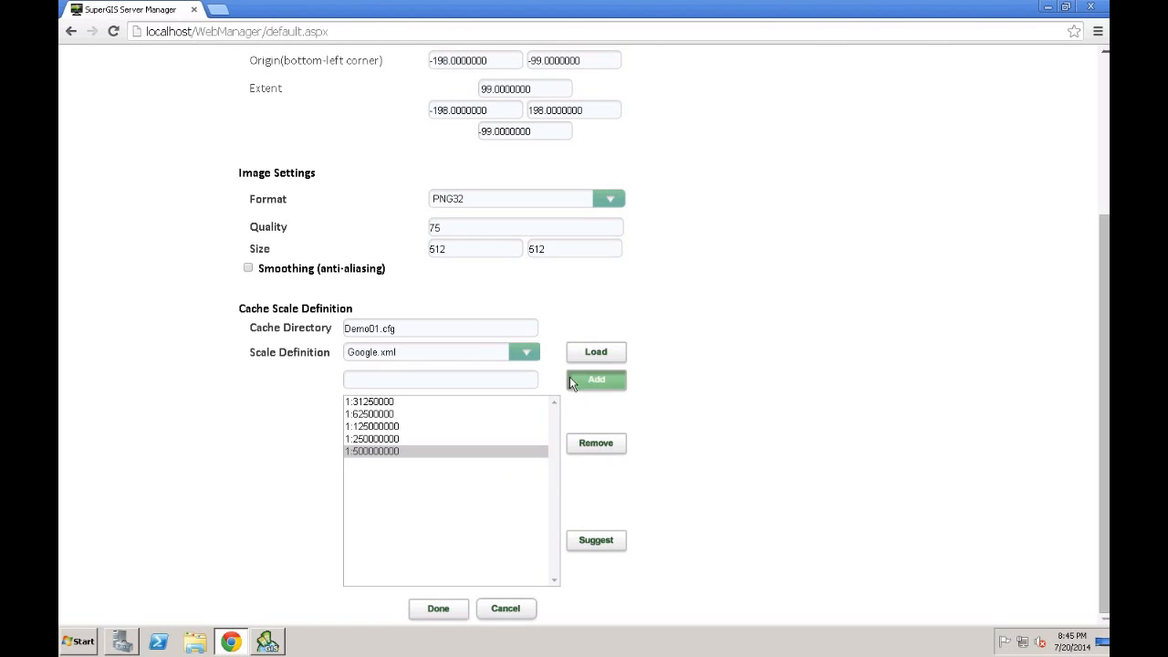
{"action": "left_click", "coordinate": [440, 611]}
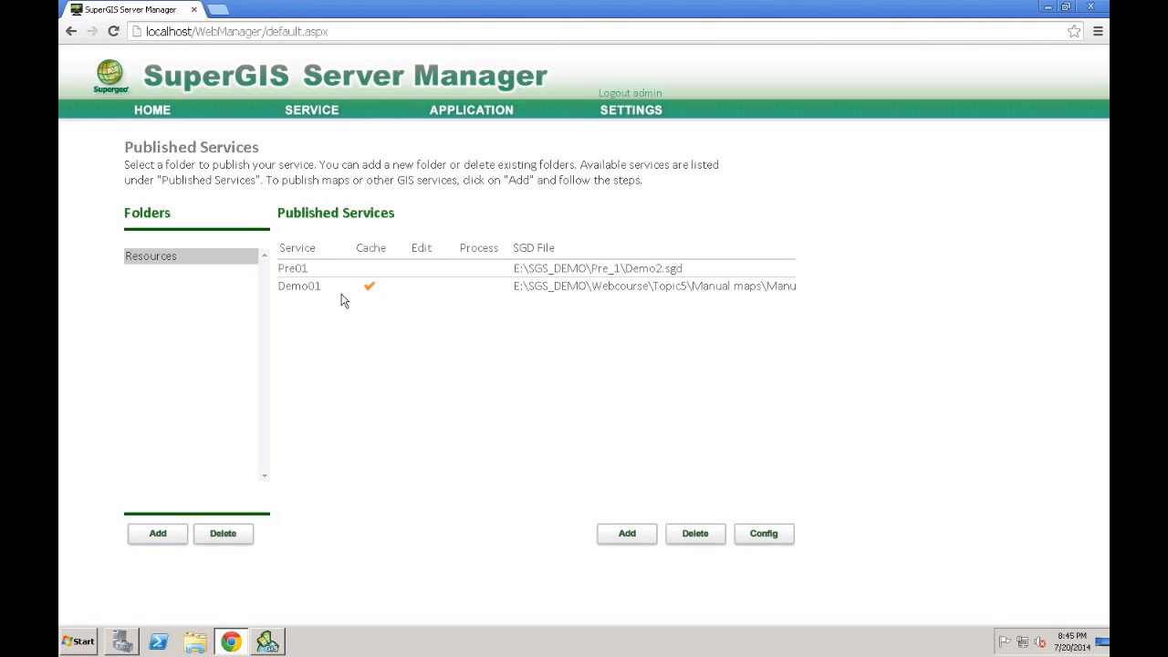
Select Demo01, minimize the remote desktop, and present slide 41 'Create a website with map service'
{"action": "left_click", "coordinate": [587, 290]}
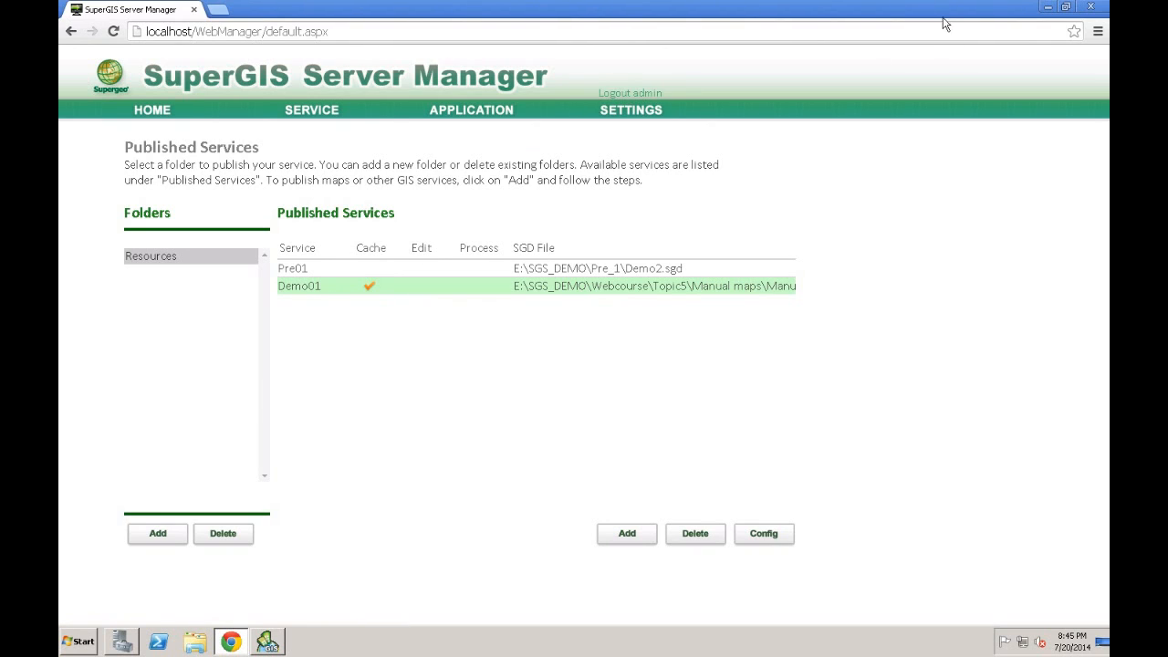
{"action": "left_click", "coordinate": [729, 9]}
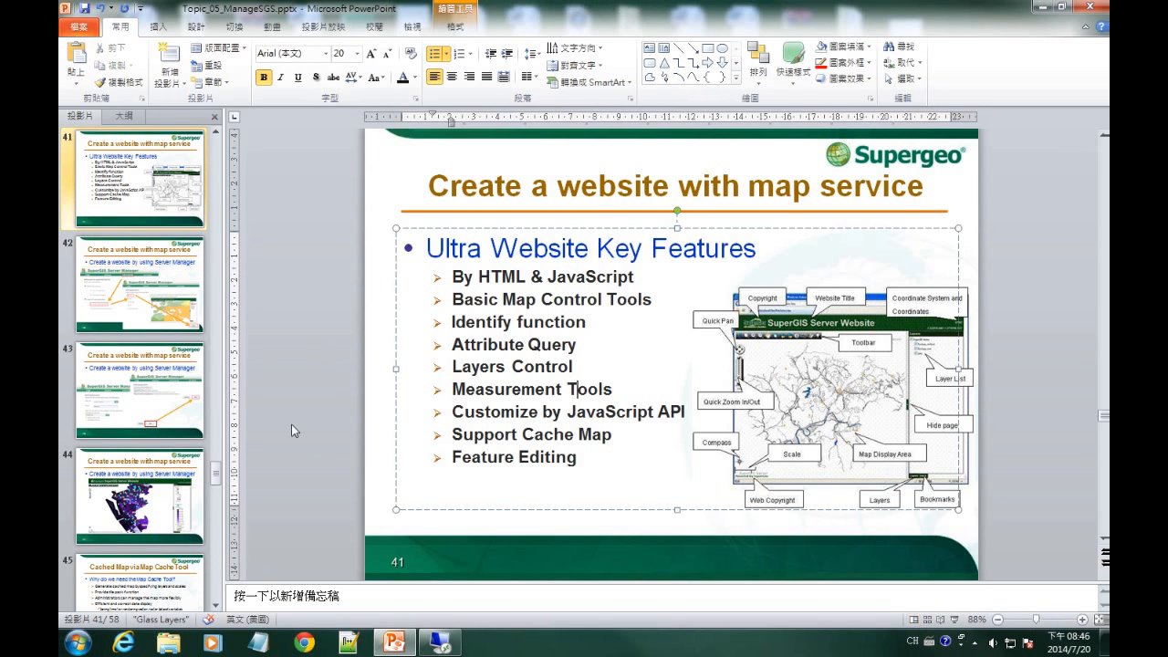
{"action": "key", "text": "shift+F5"}
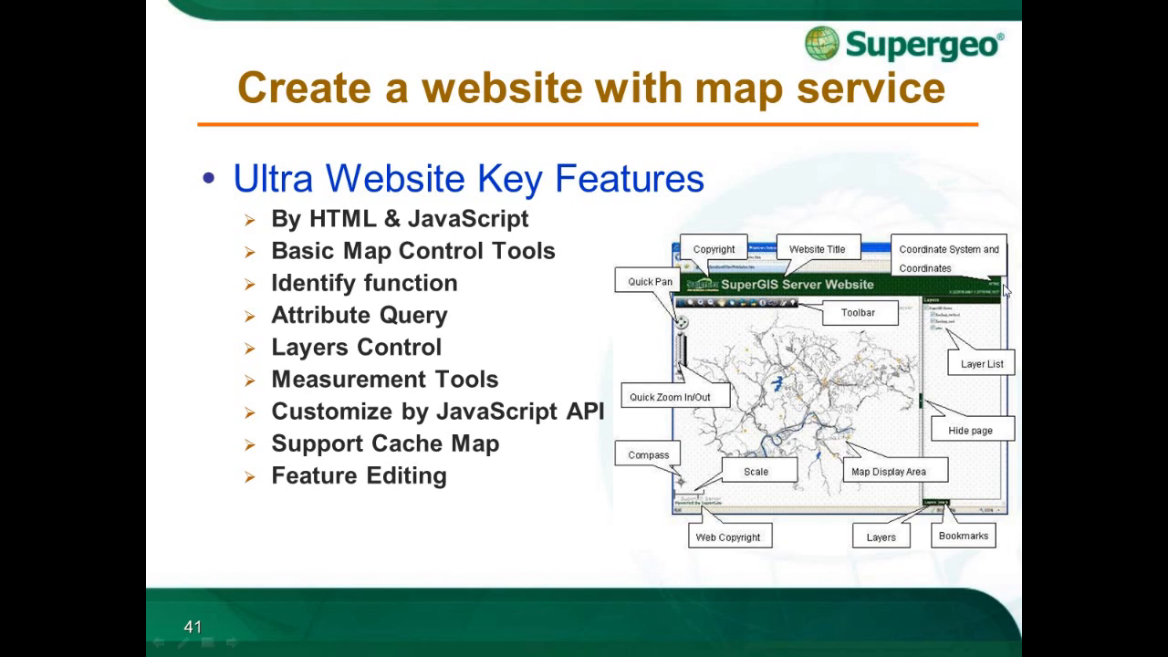
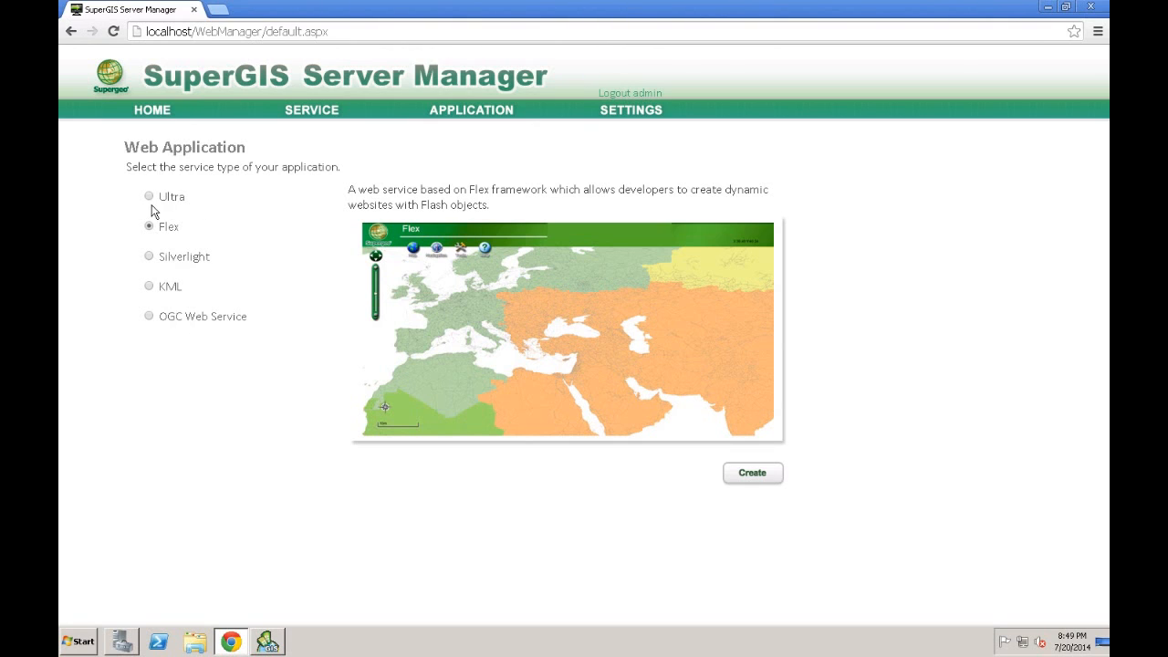
Preview the Silverlight, KML and OGC Web Service types, then create an Ultra application
{"action": "left_click", "coordinate": [149, 257]}
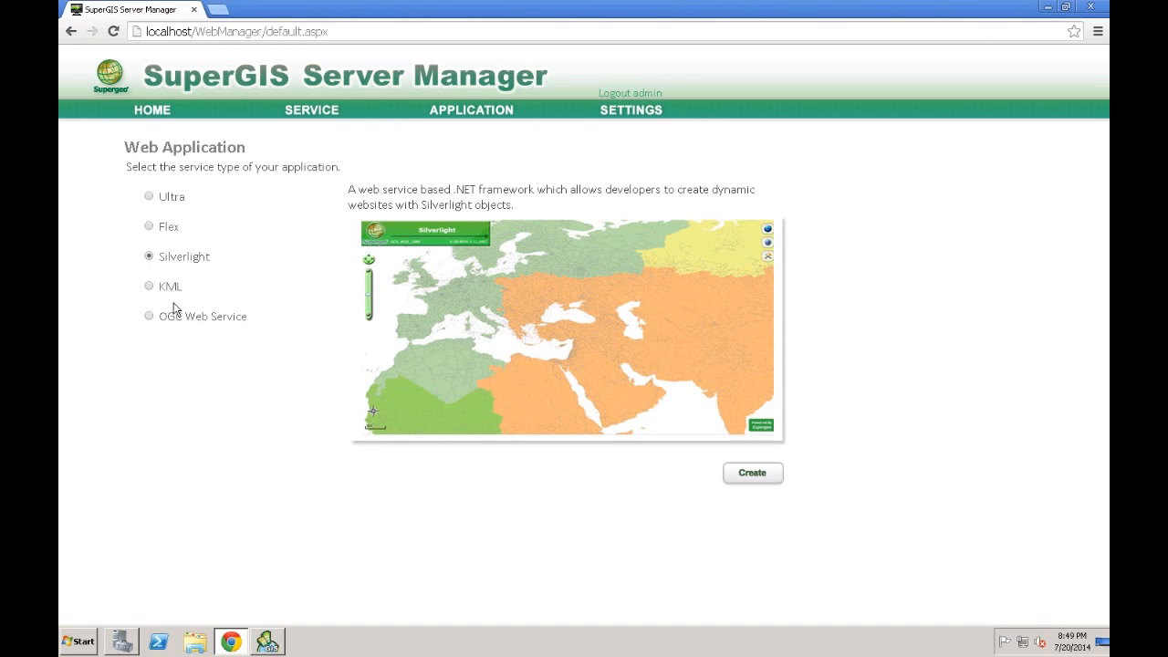
{"action": "left_click", "coordinate": [151, 287]}
{"action": "left_click", "coordinate": [150, 317]}
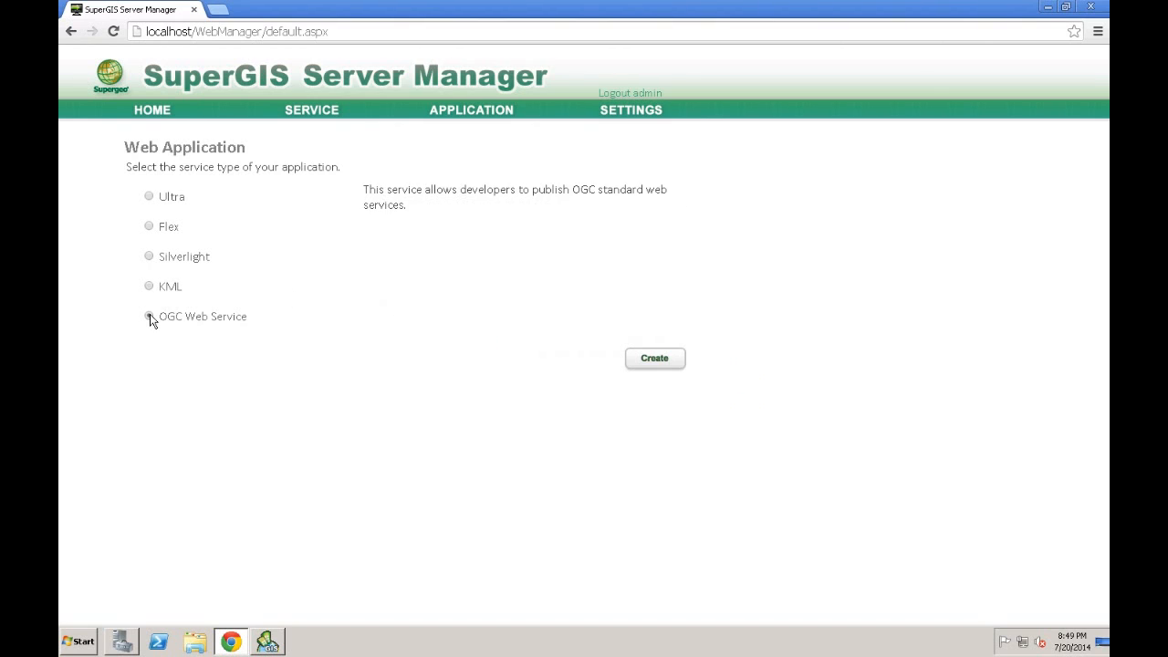
{"action": "left_click", "coordinate": [149, 197]}
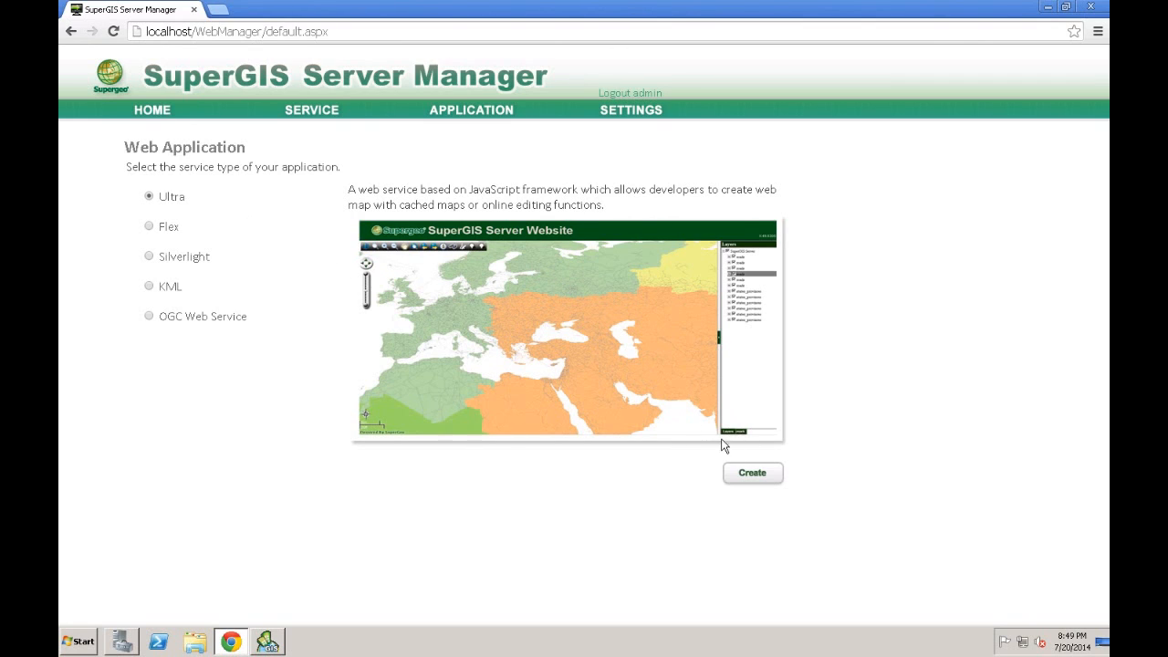
{"action": "left_click", "coordinate": [755, 474]}
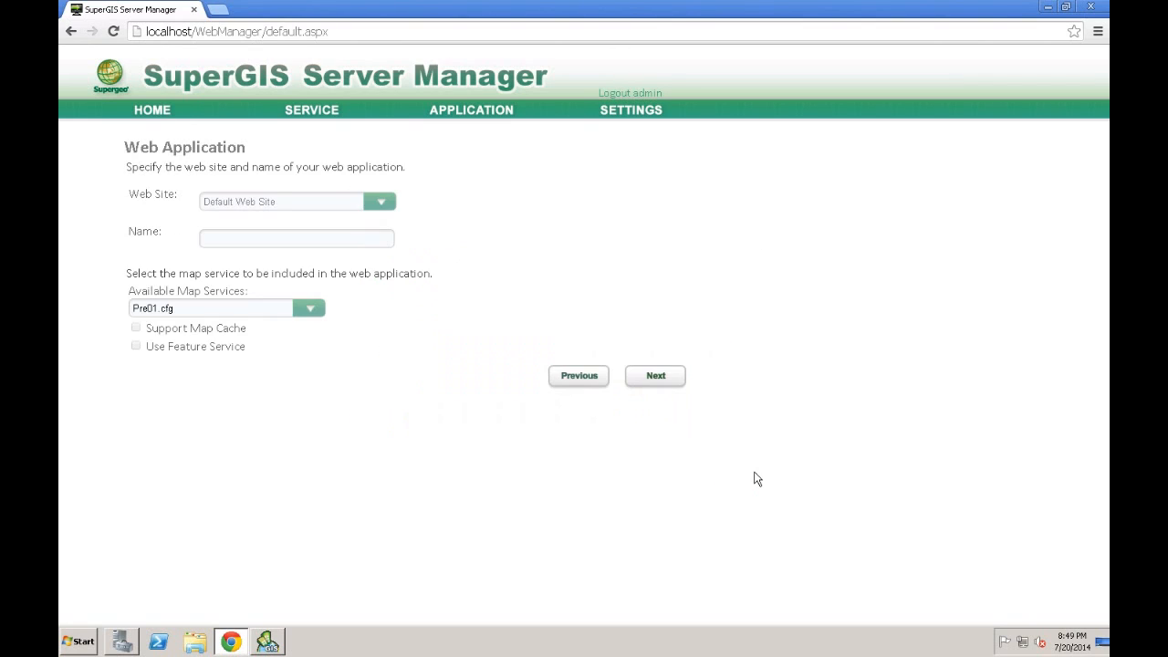
Name the application WebCouse01, pick the Demo01.cfg map service with map cache support, and continue to the summary
{"action": "left_click", "coordinate": [318, 236]}
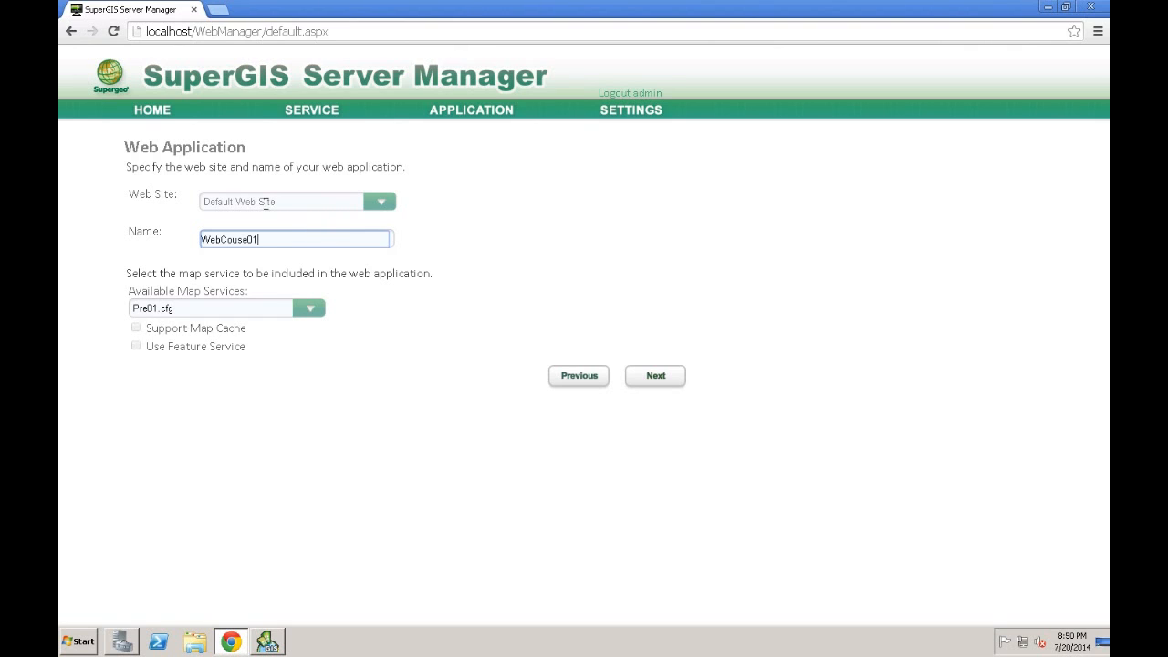
{"action": "left_click", "coordinate": [310, 311]}
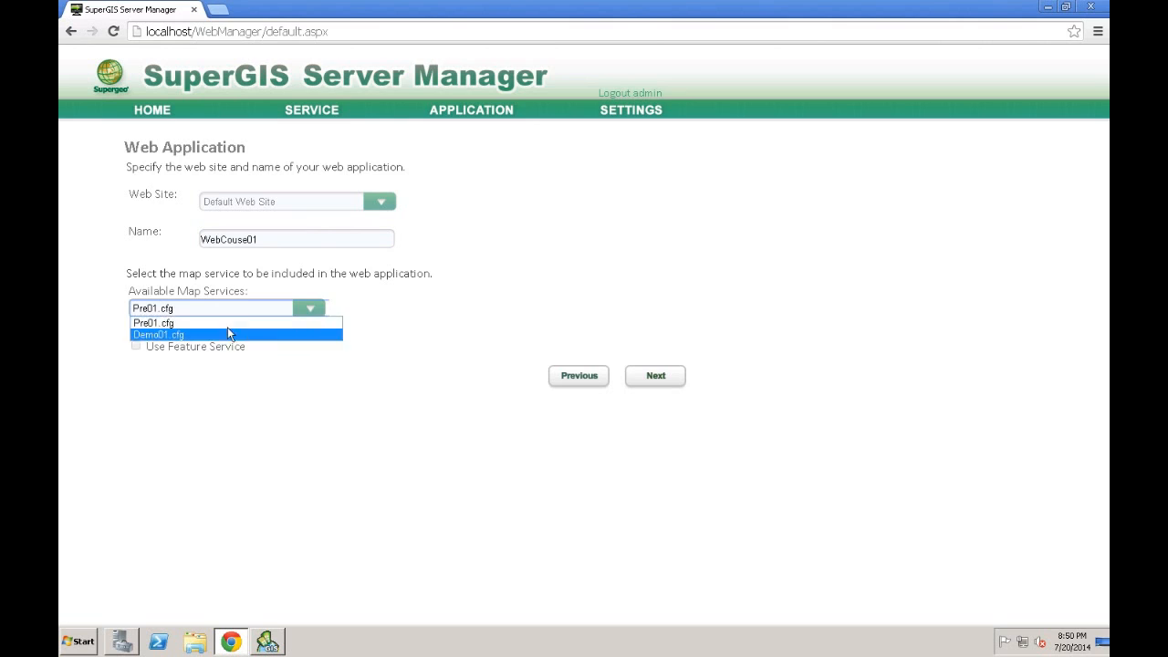
{"action": "left_click", "coordinate": [146, 336]}
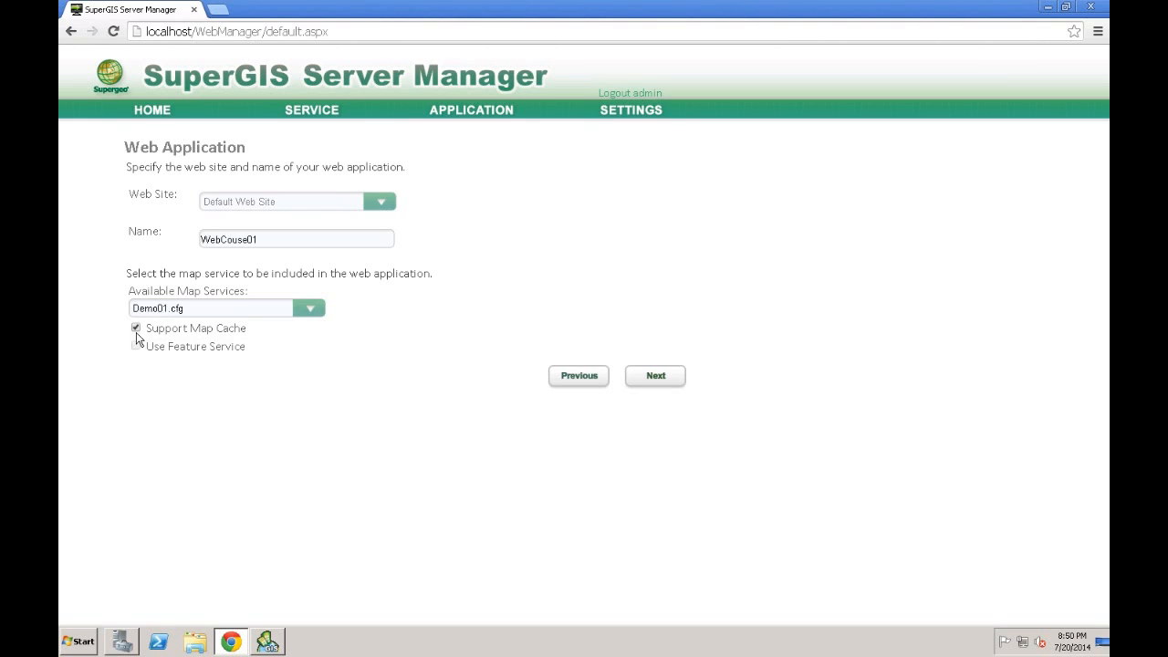
{"action": "left_click", "coordinate": [662, 383]}
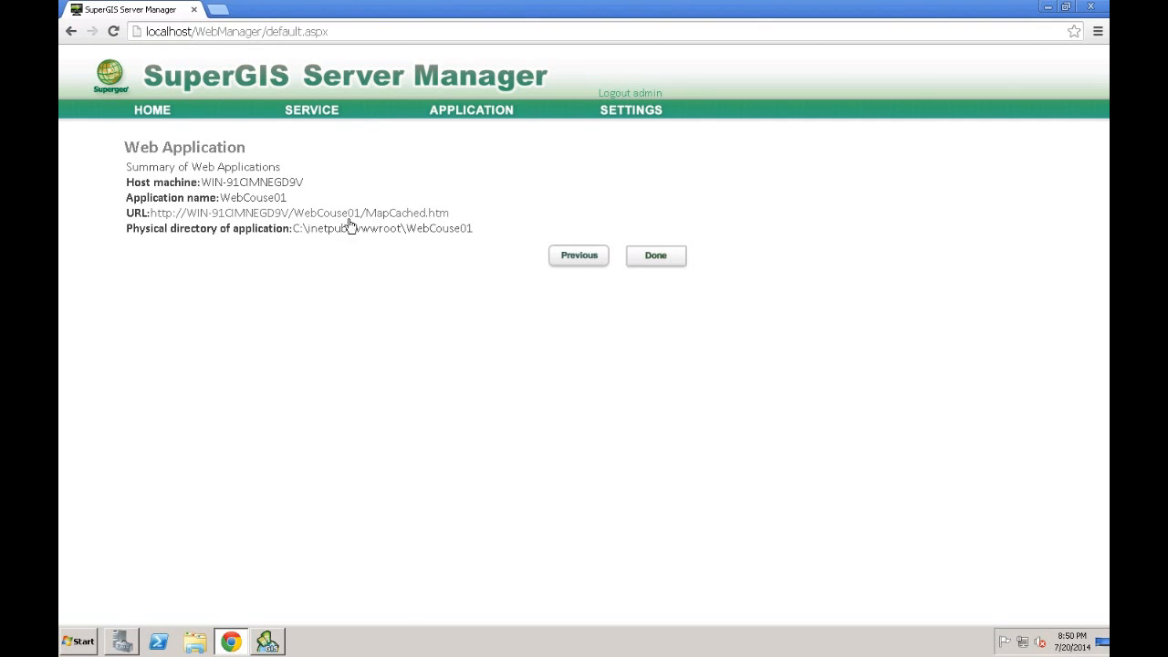
Finish creating WebCouse01, dismiss the Created Successfully alert, and bring up Windows Server Manager
{"action": "left_click", "coordinate": [661, 256]}
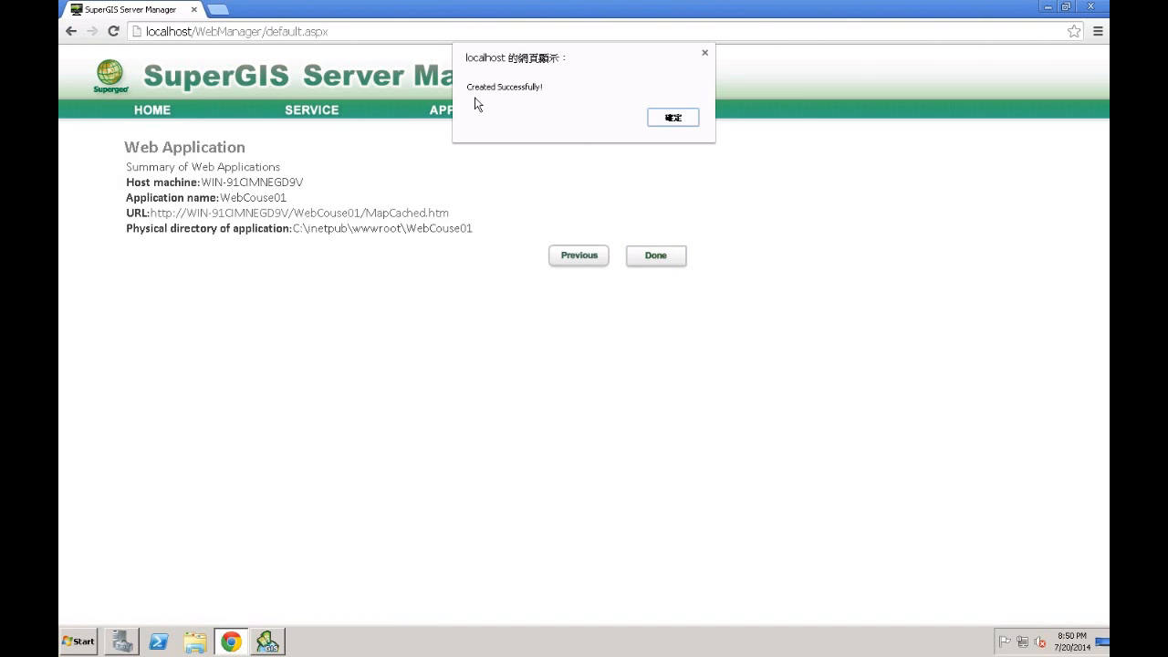
{"action": "left_click", "coordinate": [666, 119]}
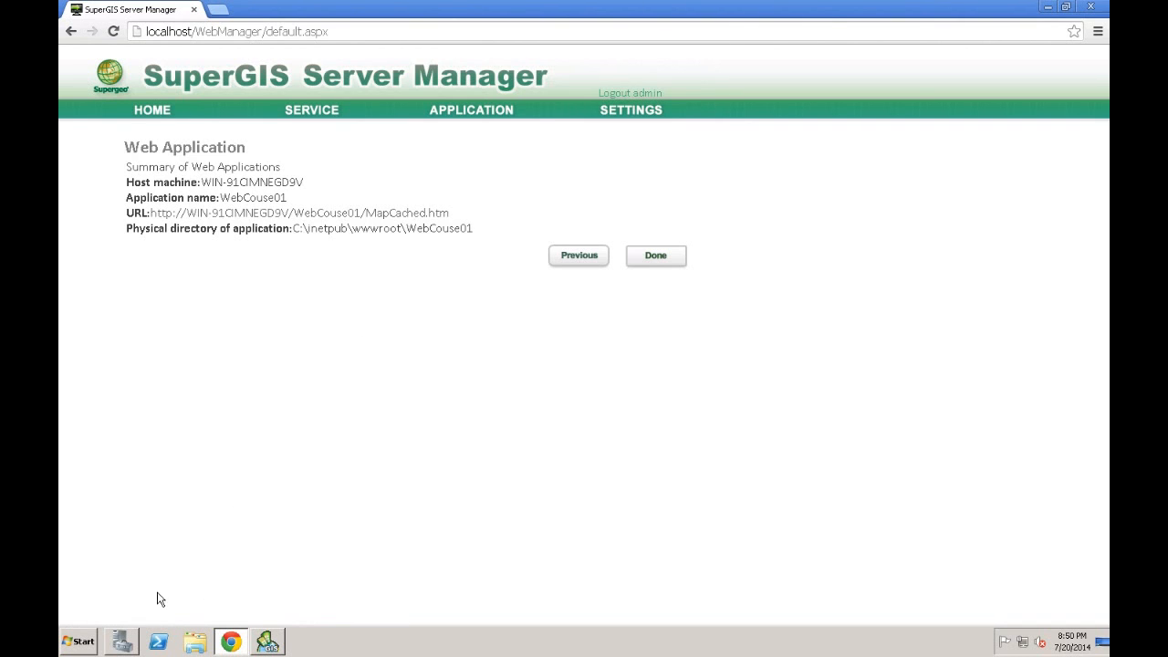
{"action": "left_click", "coordinate": [133, 644]}
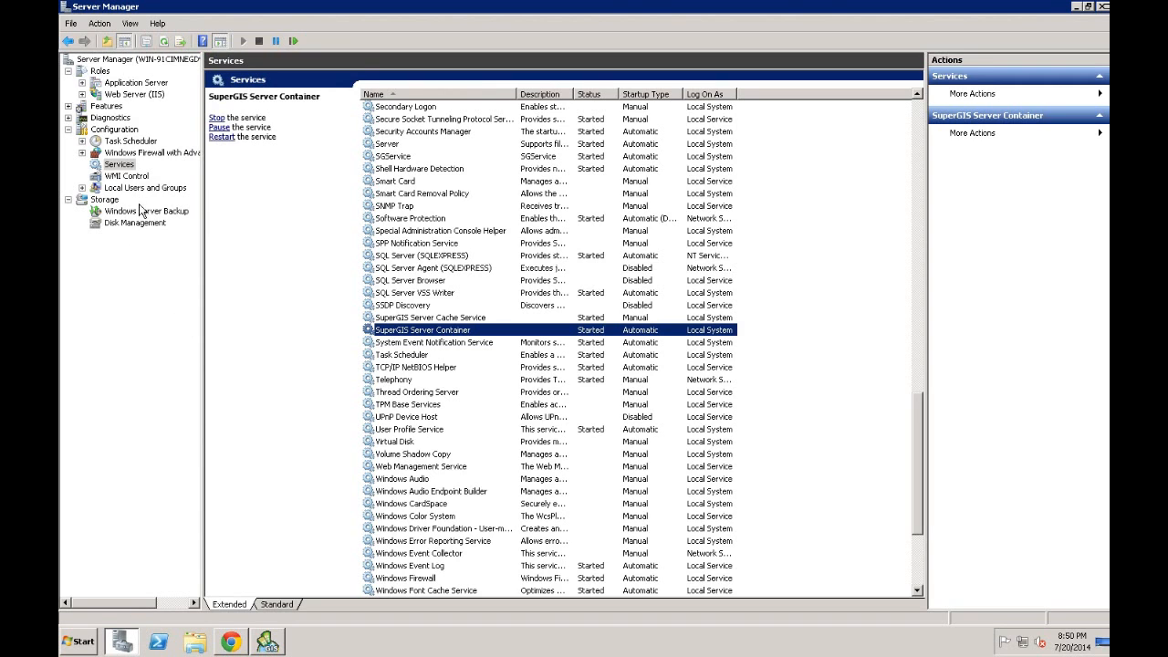
Open IIS Manager from the Web Server (IIS) role and go to WebCouse01 under Default Web Site
{"action": "left_click", "coordinate": [137, 95]}
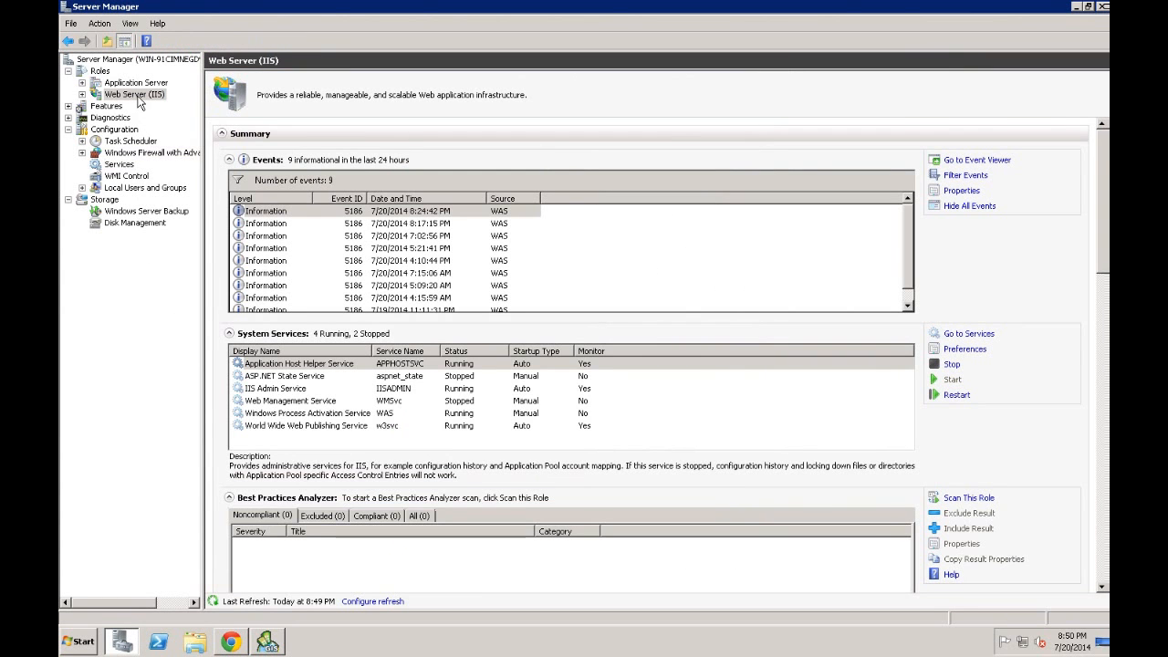
{"action": "left_click", "coordinate": [82, 94]}
{"action": "left_click", "coordinate": [137, 106]}
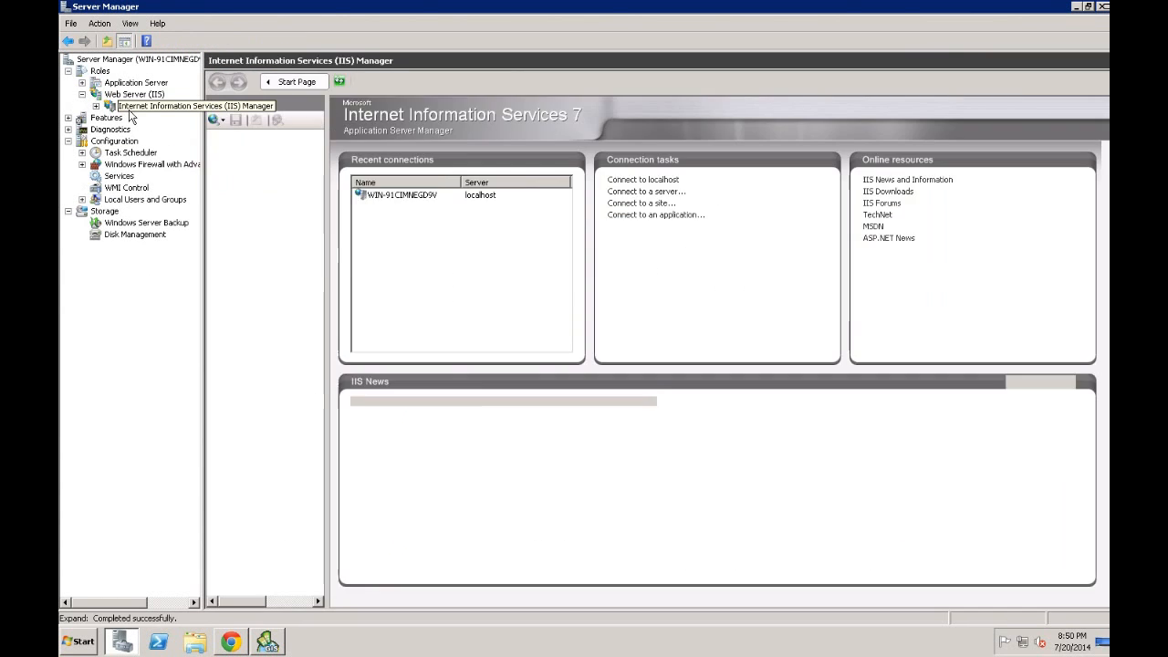
{"action": "left_click", "coordinate": [265, 147]}
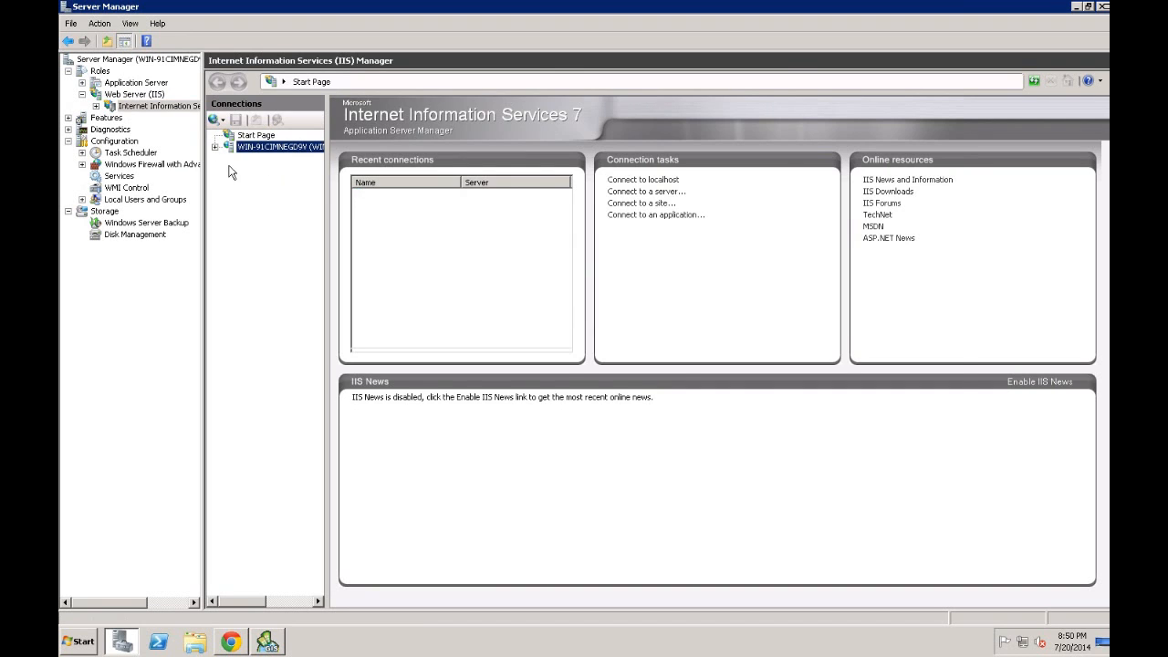
{"action": "left_click", "coordinate": [229, 171]}
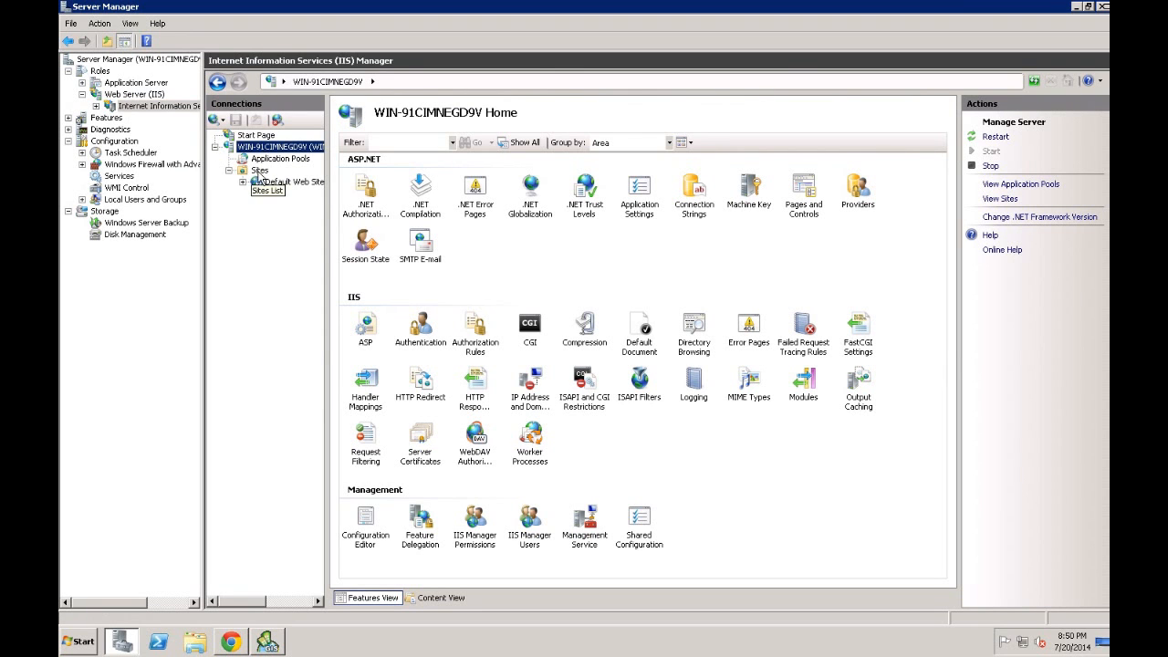
{"action": "left_click", "coordinate": [241, 182]}
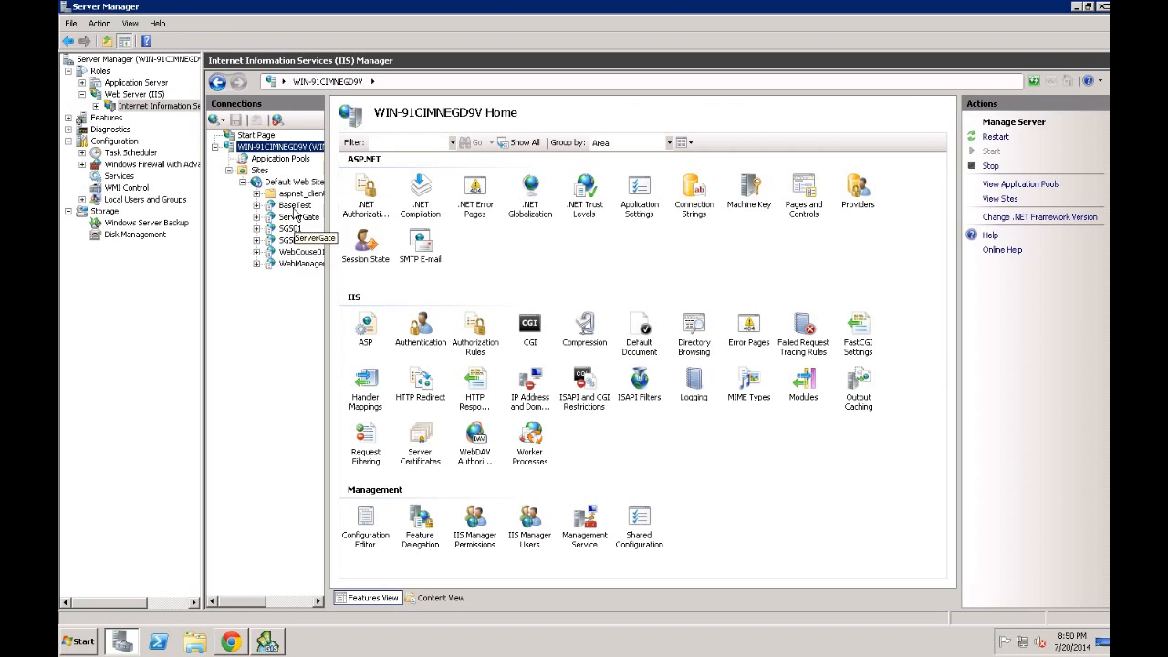
{"action": "left_click", "coordinate": [301, 252]}
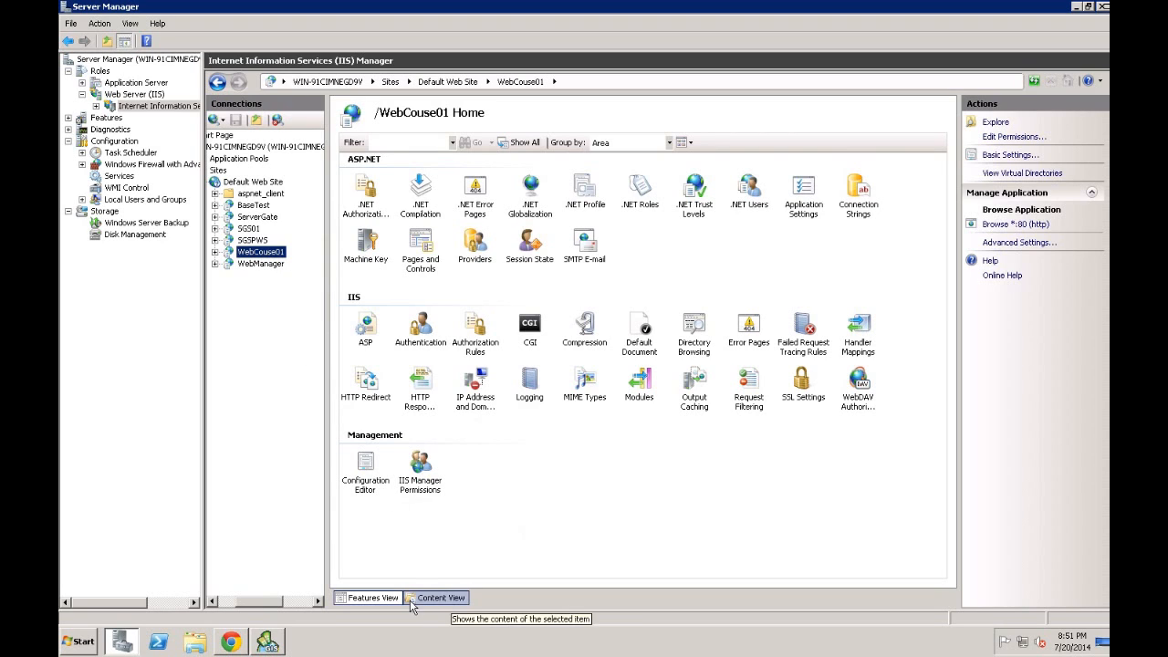
Browse WebCouse01's MapCached.htm from Content View so the cached world map loads in Chrome
{"action": "left_click", "coordinate": [442, 598]}
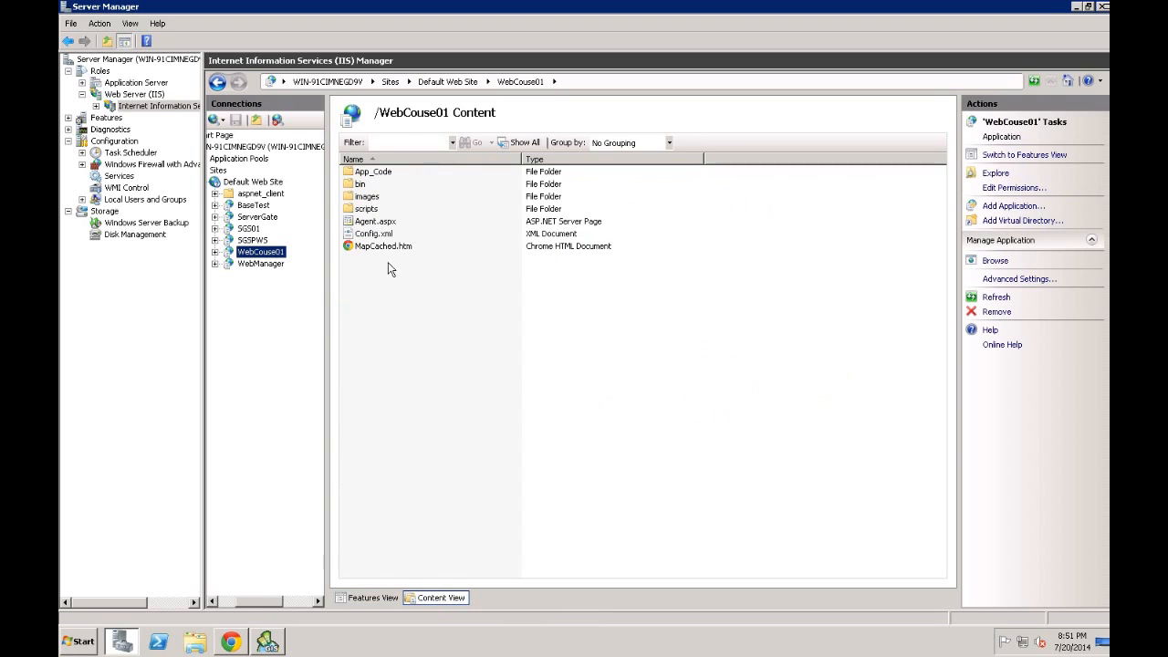
{"action": "left_click", "coordinate": [398, 248]}
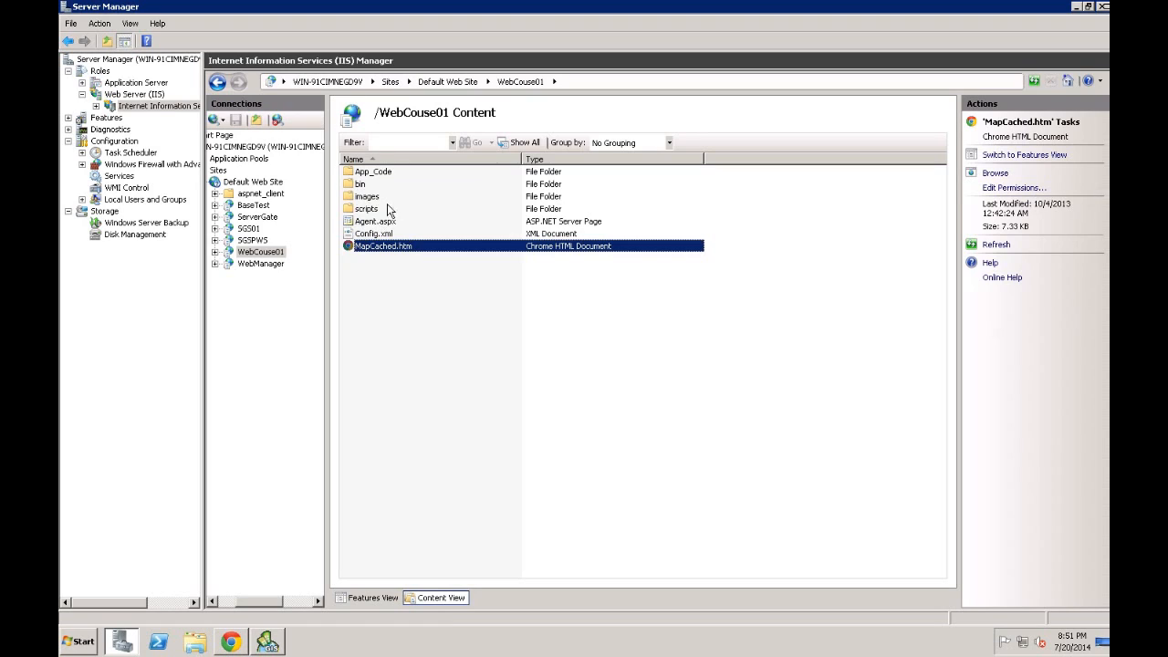
{"action": "right_click", "coordinate": [401, 252]}
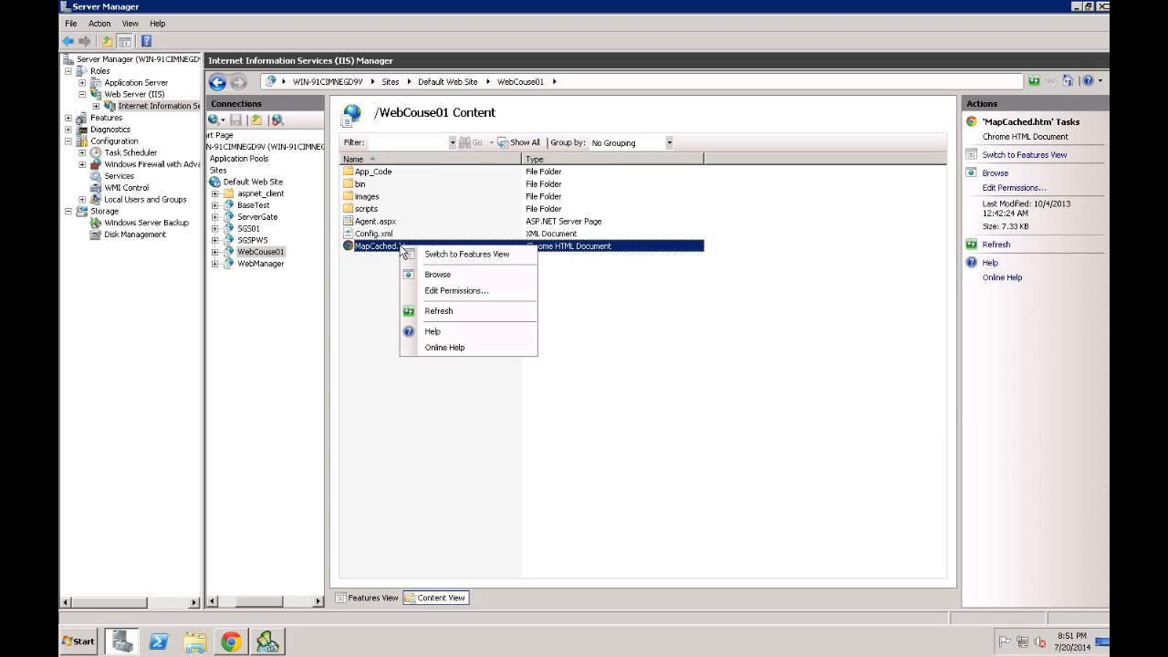
{"action": "left_click", "coordinate": [437, 276]}
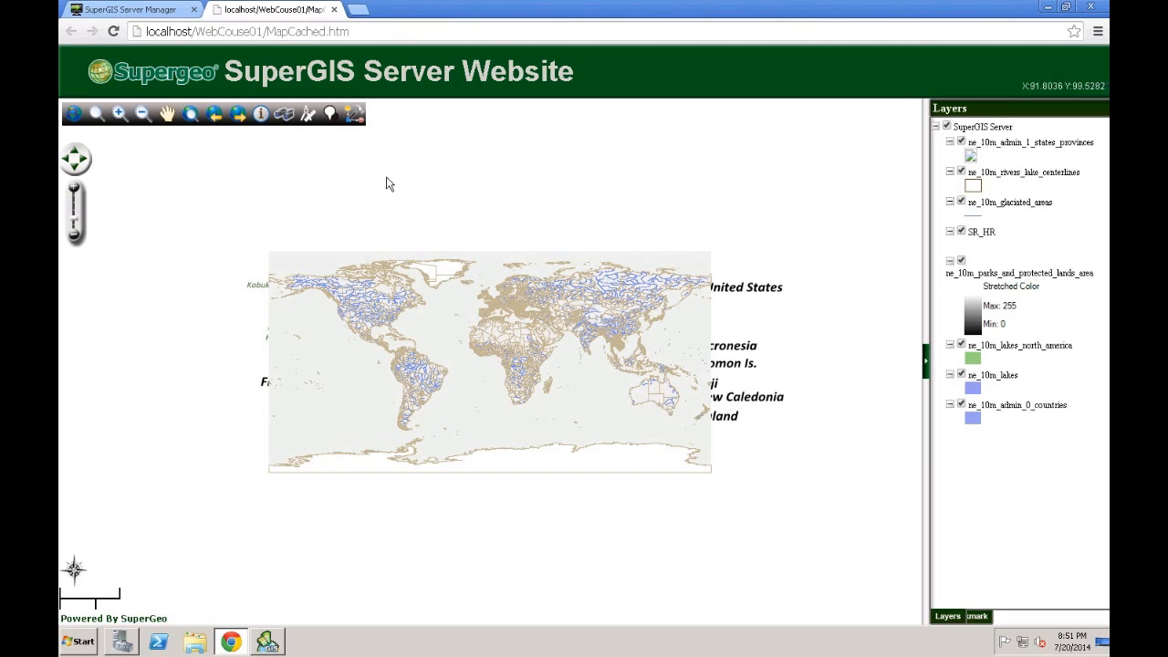
Zoom the map out once and in three levels onto West and Central Africa, then return to SuperGIS Server Manager
{"action": "left_click", "coordinate": [74, 234]}
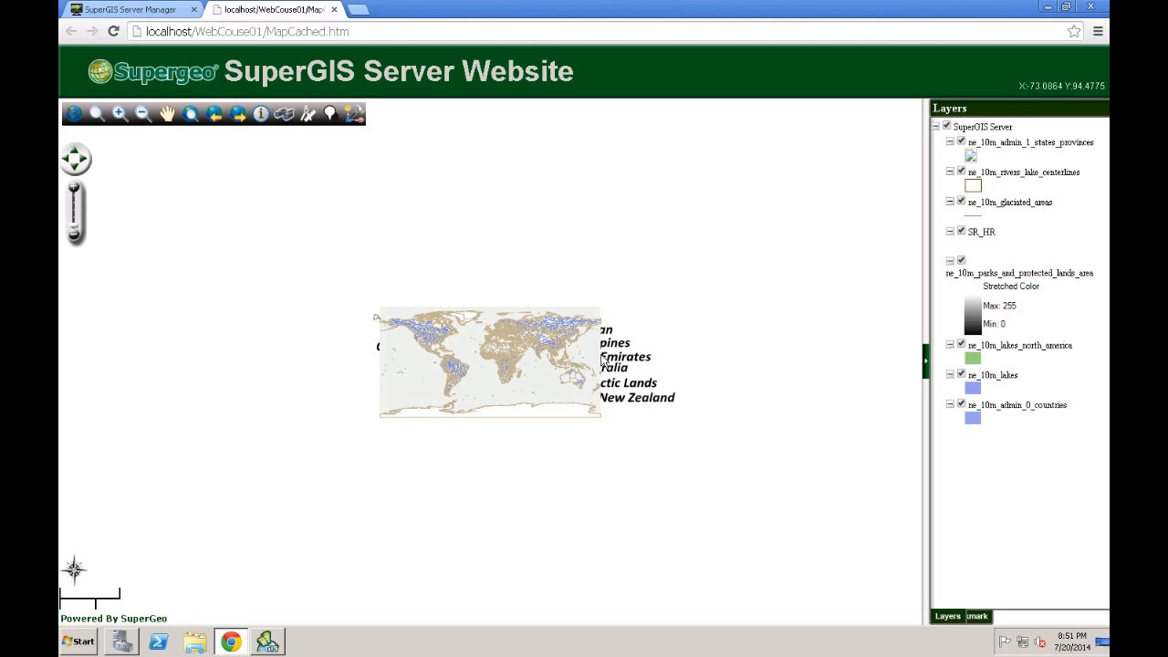
{"action": "left_click", "coordinate": [75, 190]}
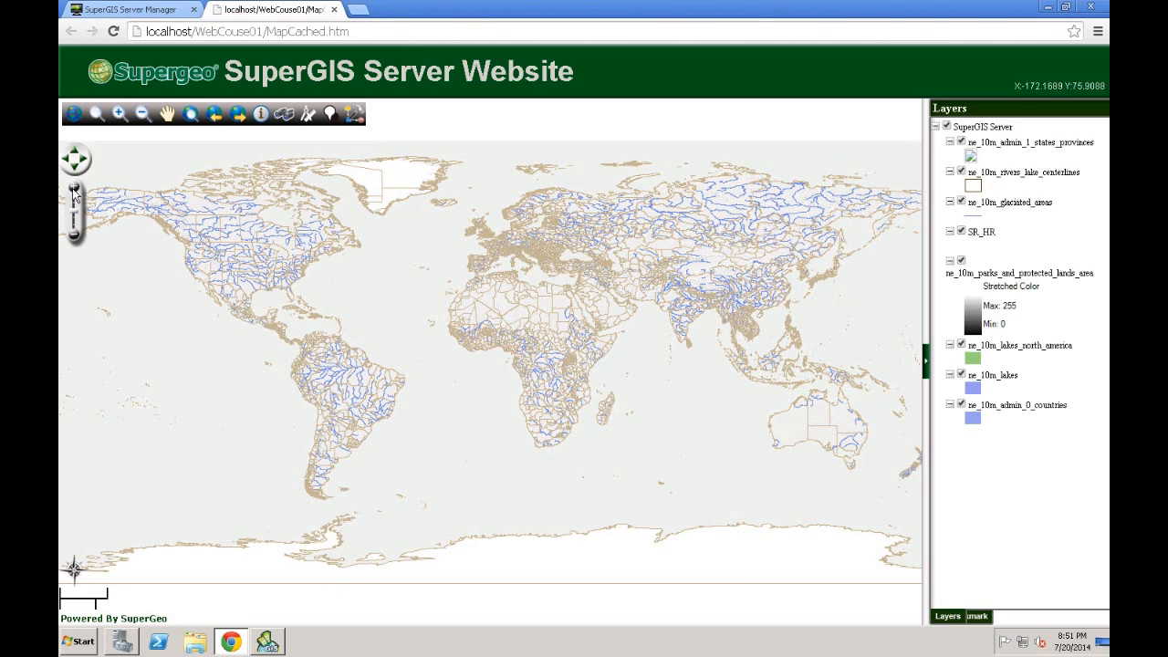
{"action": "left_click", "coordinate": [78, 194]}
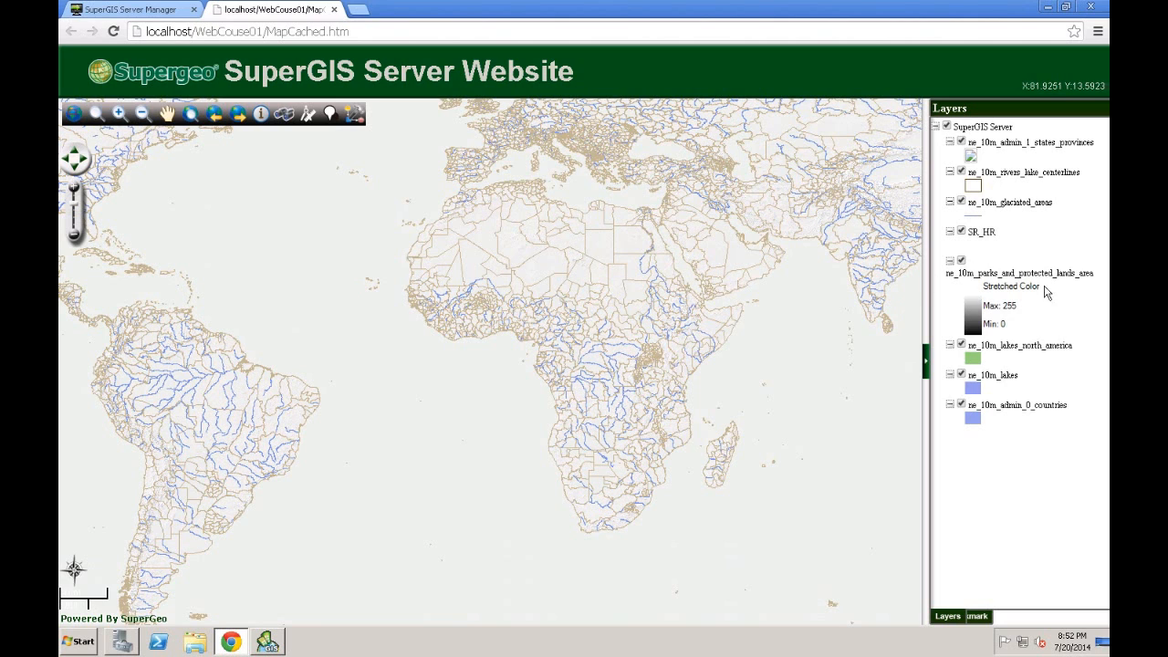
{"action": "left_click", "coordinate": [76, 194]}
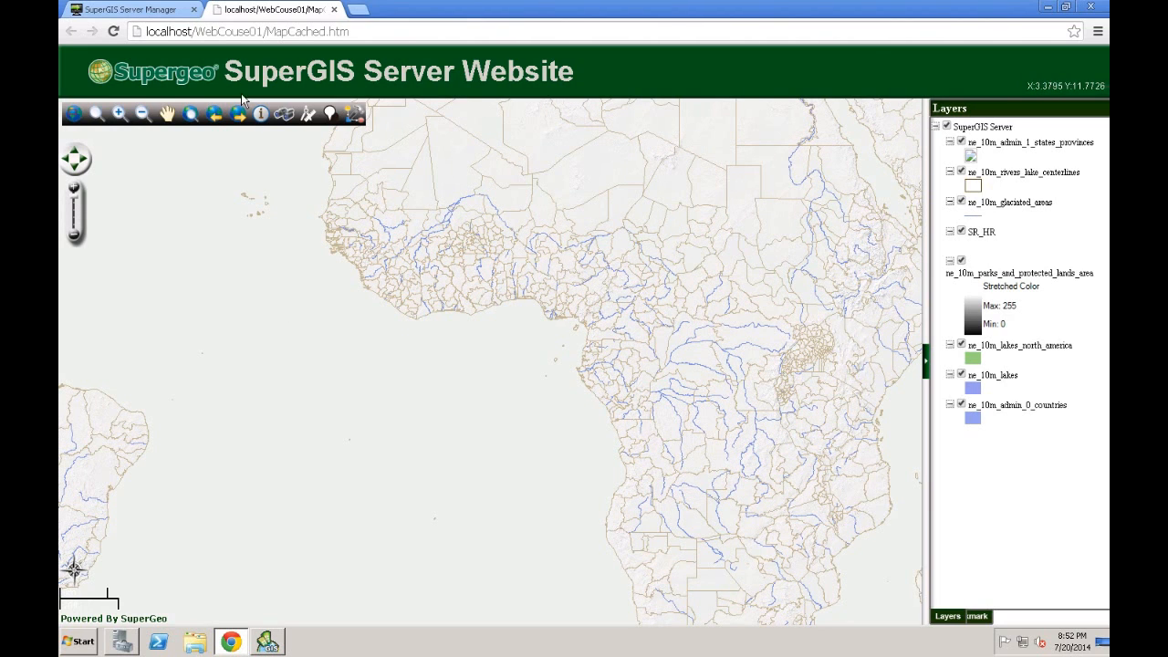
{"action": "left_click", "coordinate": [159, 9]}
Show Demo01's cache configuration with its five scales and extent, then go back to the map page
{"action": "left_click", "coordinate": [333, 116]}
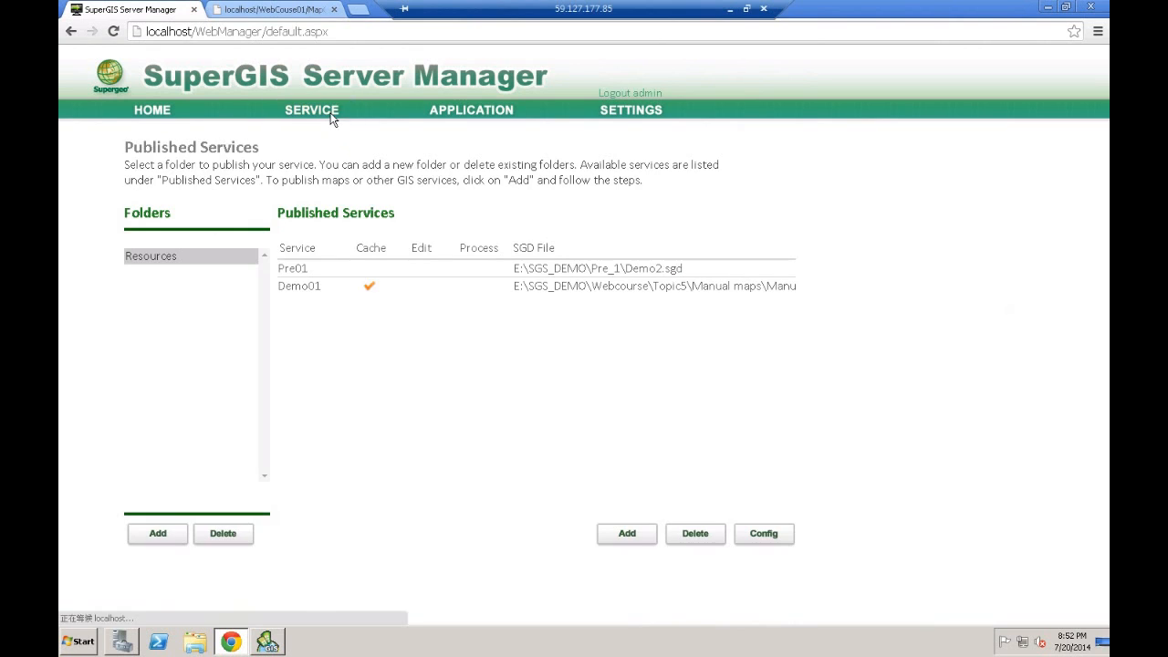
{"action": "left_click", "coordinate": [304, 289]}
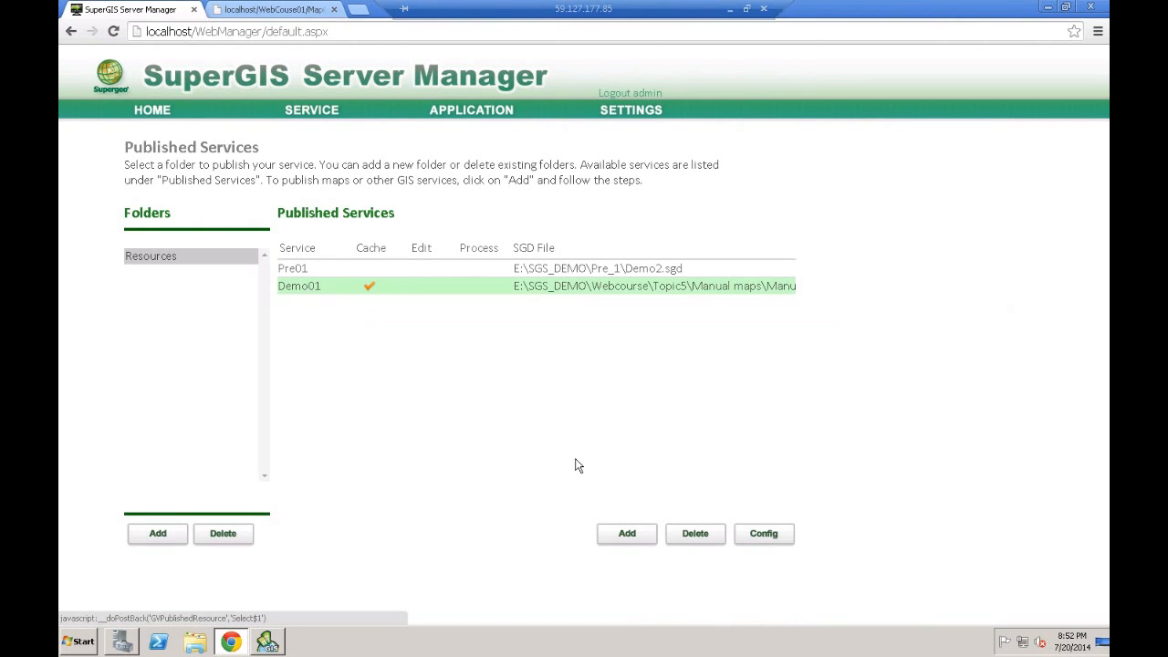
{"action": "left_click", "coordinate": [763, 533]}
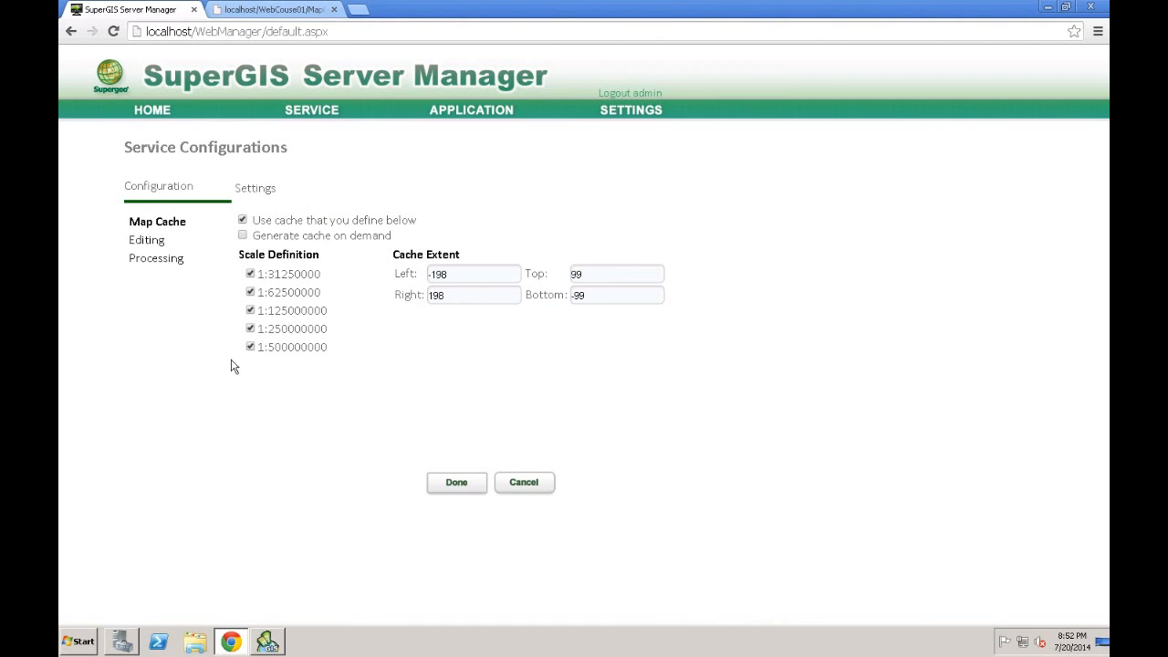
{"action": "left_click", "coordinate": [254, 10]}
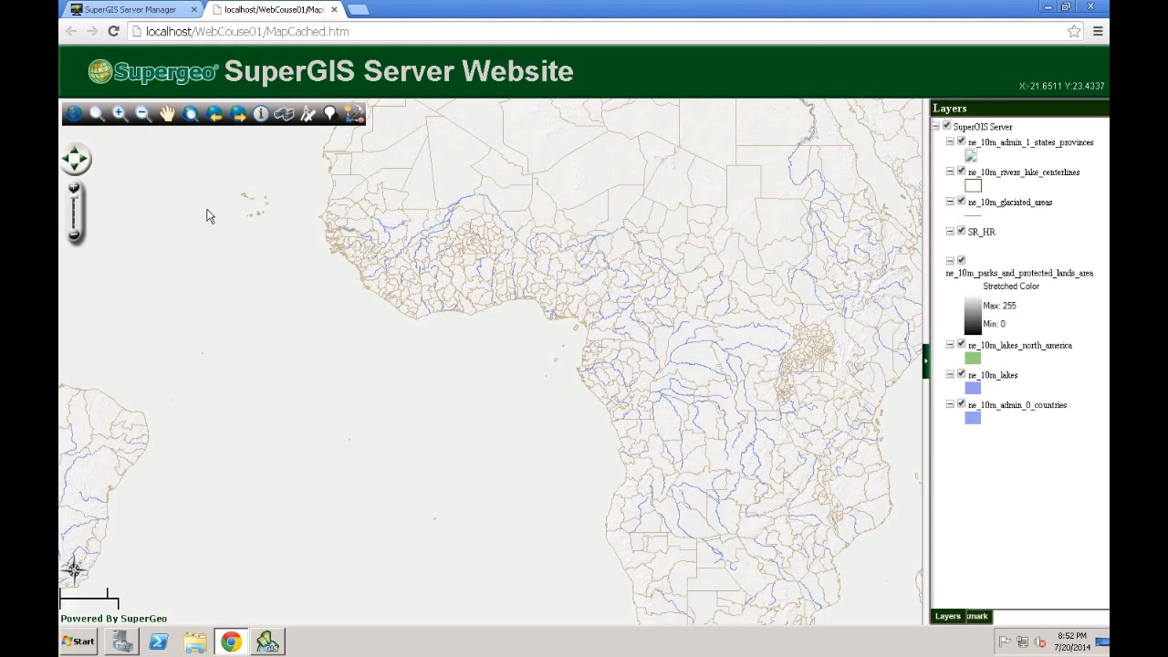
Zoom the map out three levels and back in one so the whole world fills the view
{"action": "left_click", "coordinate": [75, 237]}
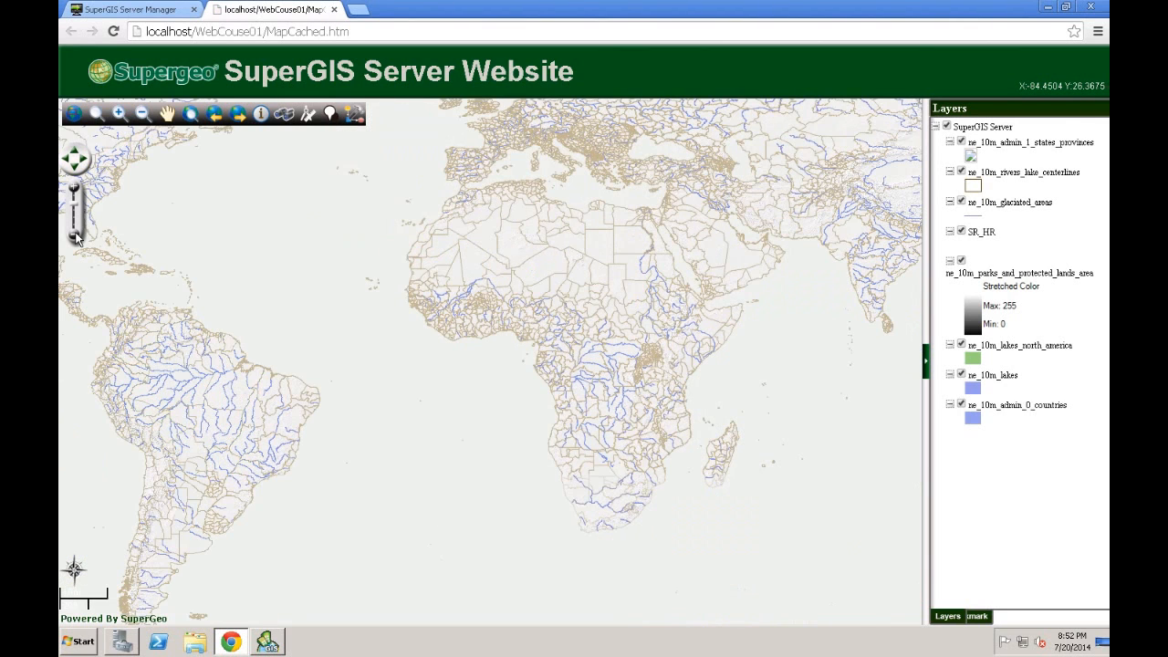
{"action": "left_click", "coordinate": [75, 237]}
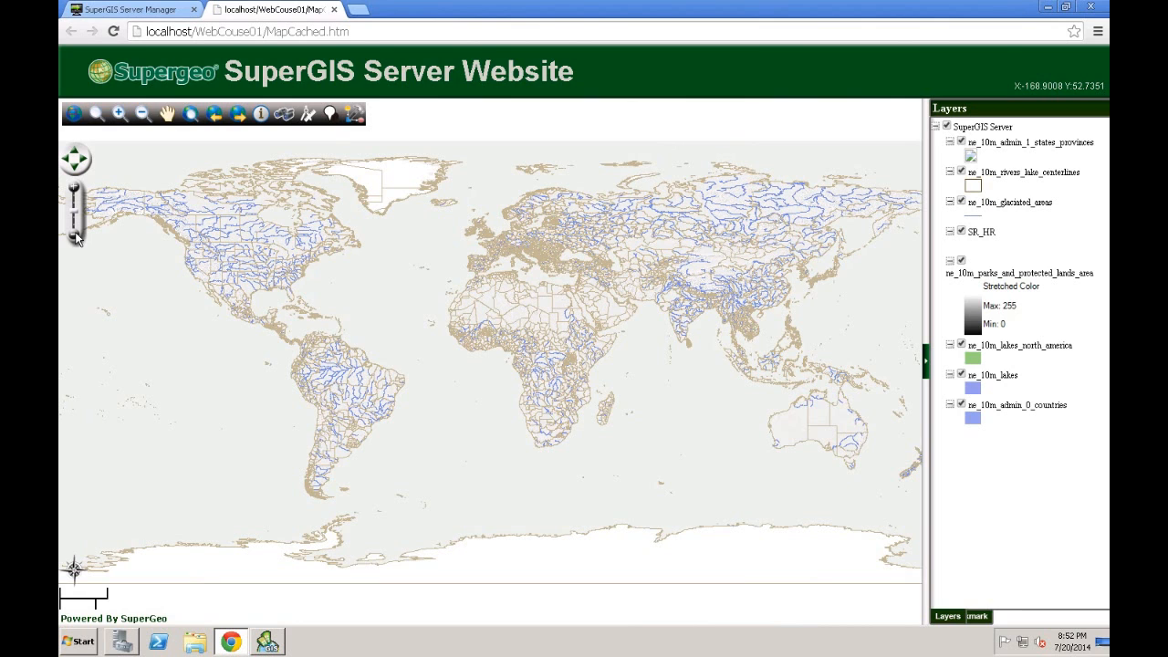
{"action": "left_click", "coordinate": [76, 237]}
{"action": "left_click", "coordinate": [77, 191]}
Minimize Chrome, Server Manager and the remote desktop, and present slide 45 'Cached Map via Map Cache Tool'
{"action": "left_click", "coordinate": [1048, 6]}
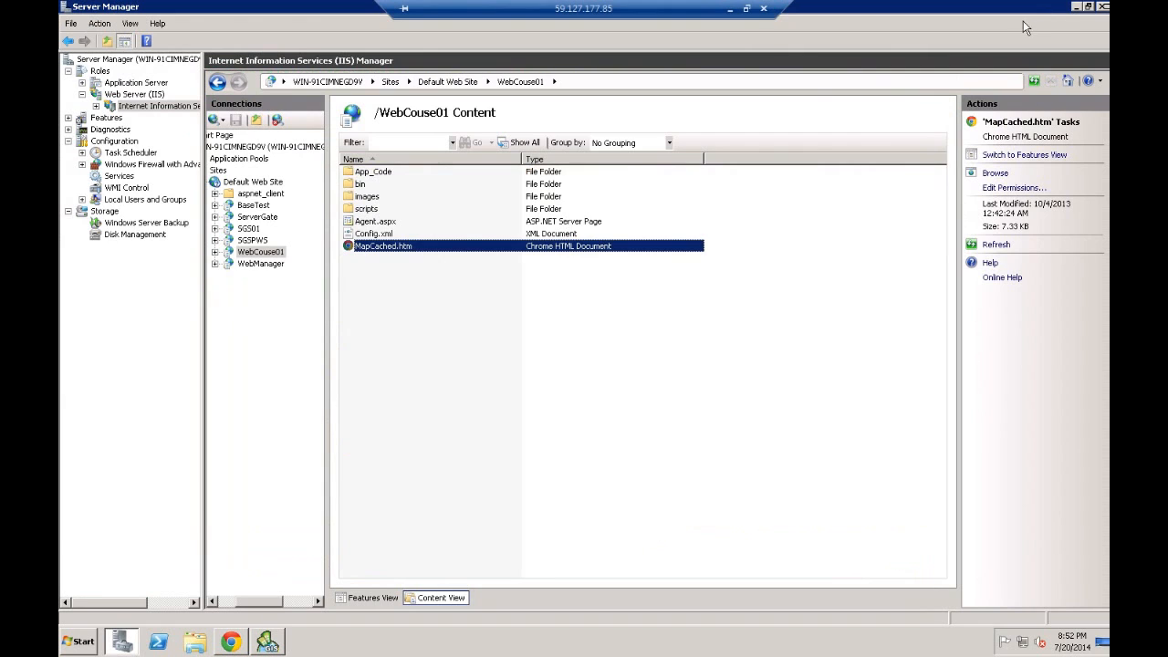
{"action": "left_click", "coordinate": [1076, 6]}
{"action": "left_click", "coordinate": [730, 8]}
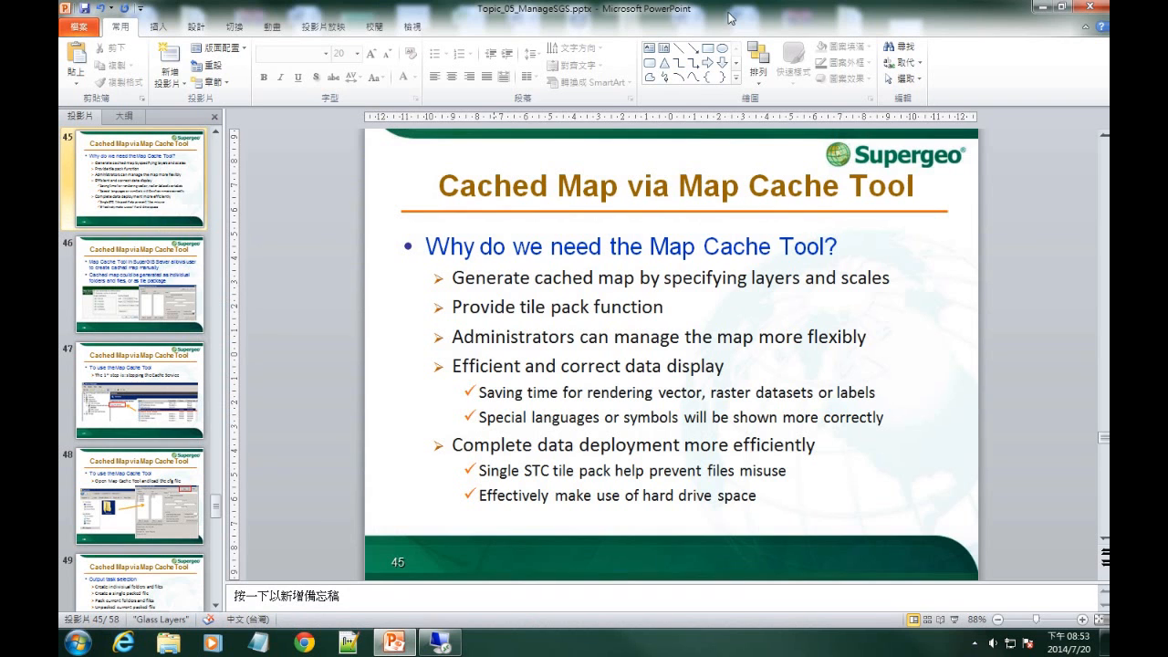
{"action": "key", "text": "shift+F5"}
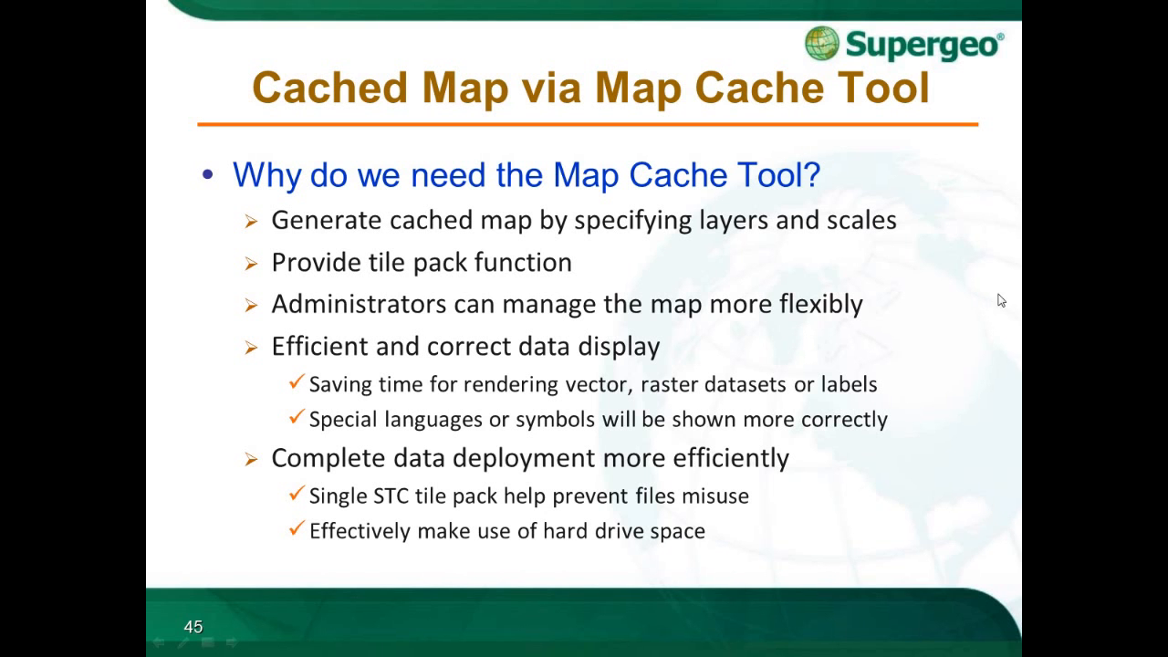
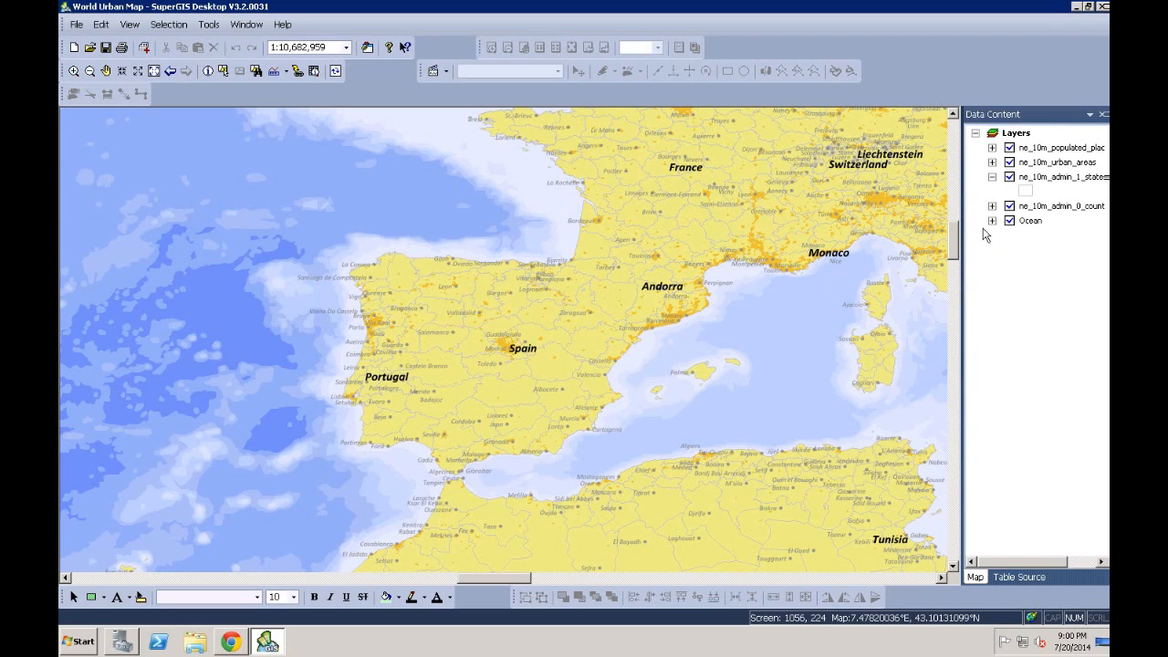
Zoom the World Urban Map to its full world extent, then minimize SuperGIS Desktop
{"action": "left_click", "coordinate": [155, 71]}
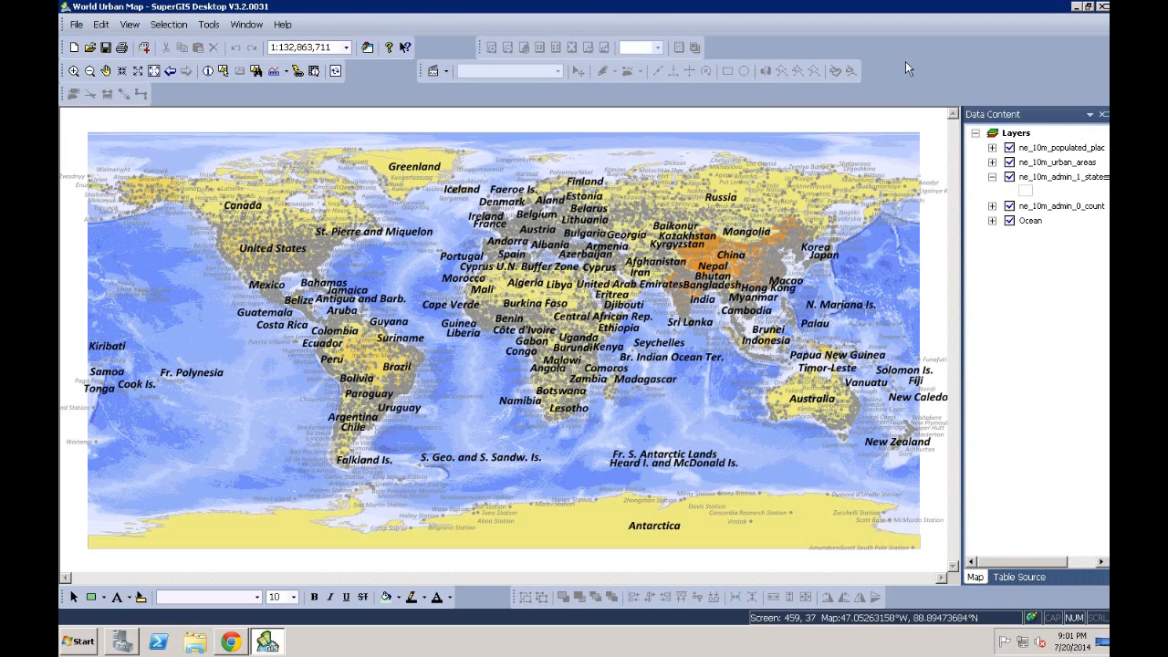
{"action": "left_click", "coordinate": [1078, 8]}
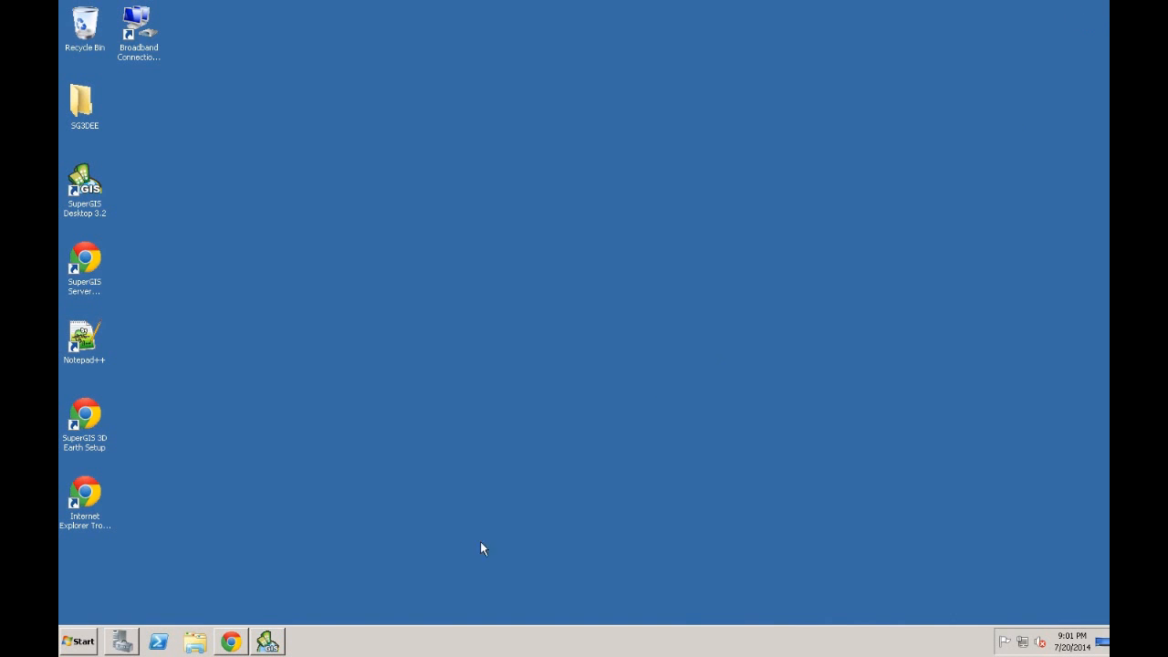
Close the MapCached browser tab, return to Published Services, then switch to Windows Server Manager
{"action": "left_click", "coordinate": [237, 638]}
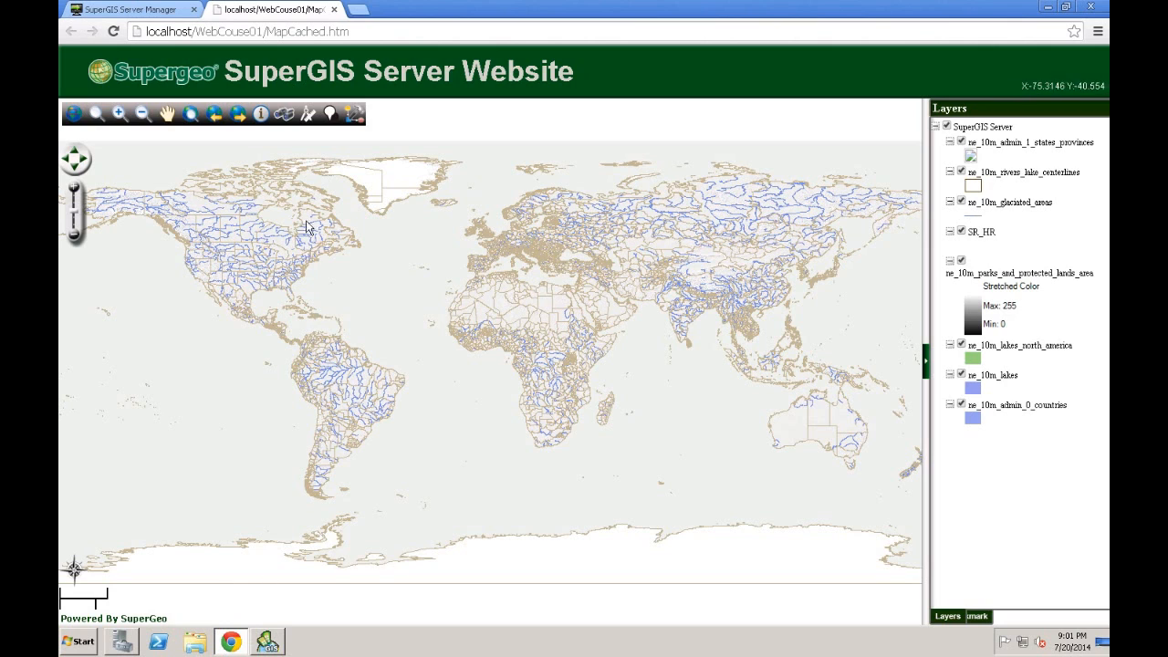
{"action": "left_click", "coordinate": [334, 9]}
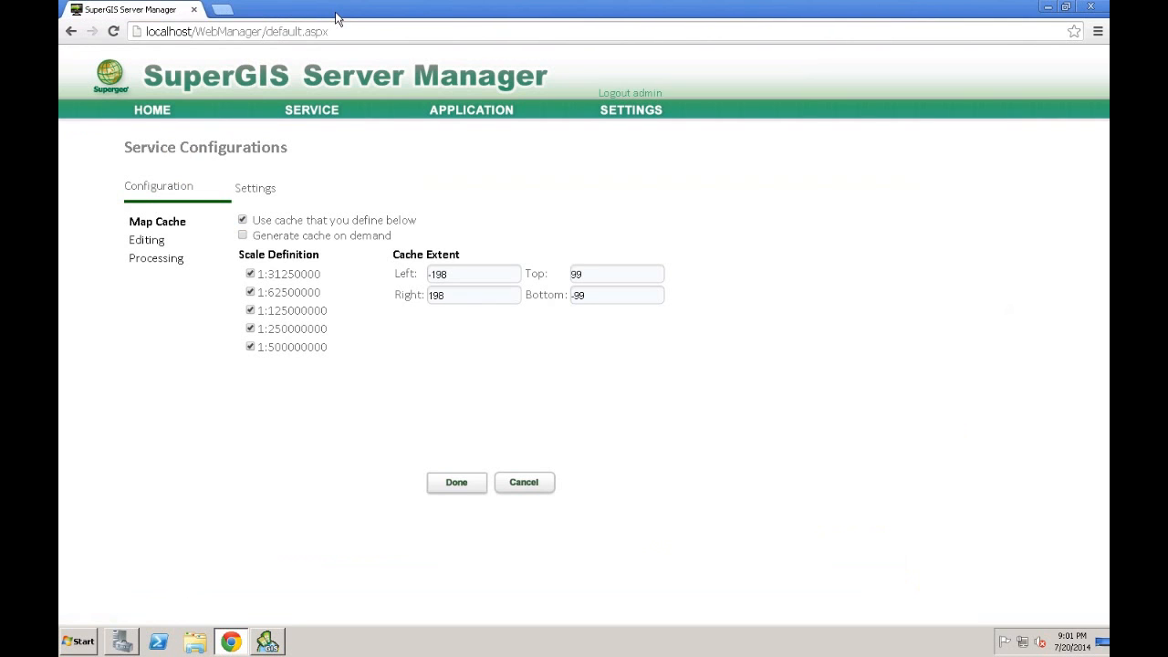
{"action": "left_click", "coordinate": [307, 113]}
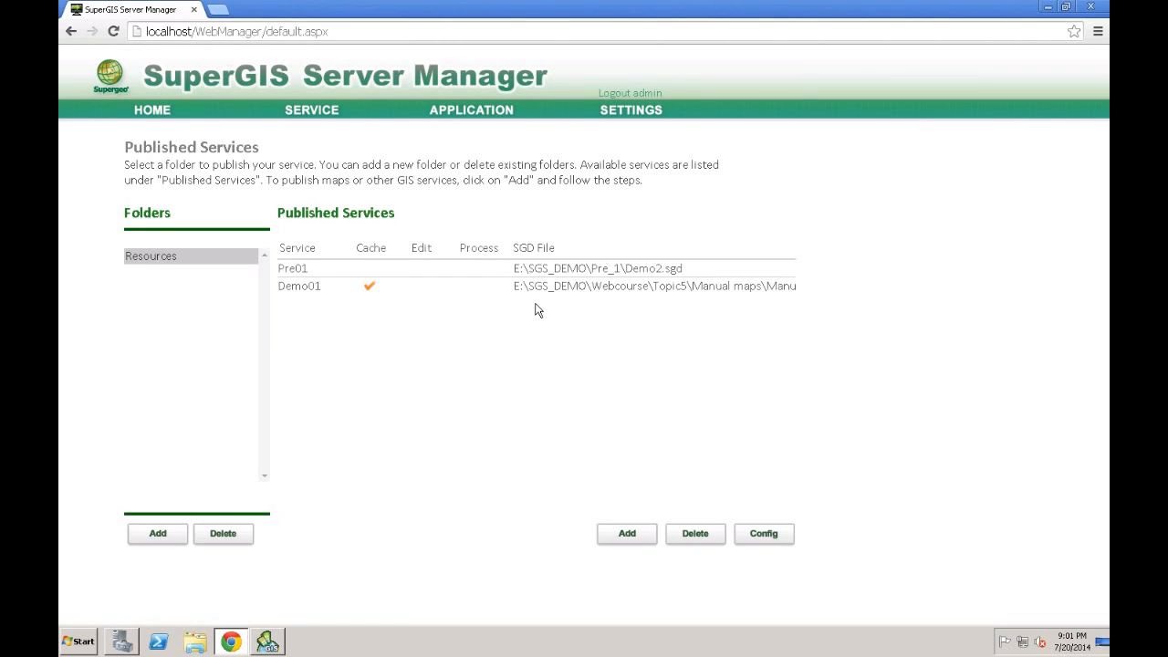
{"action": "left_click", "coordinate": [132, 642]}
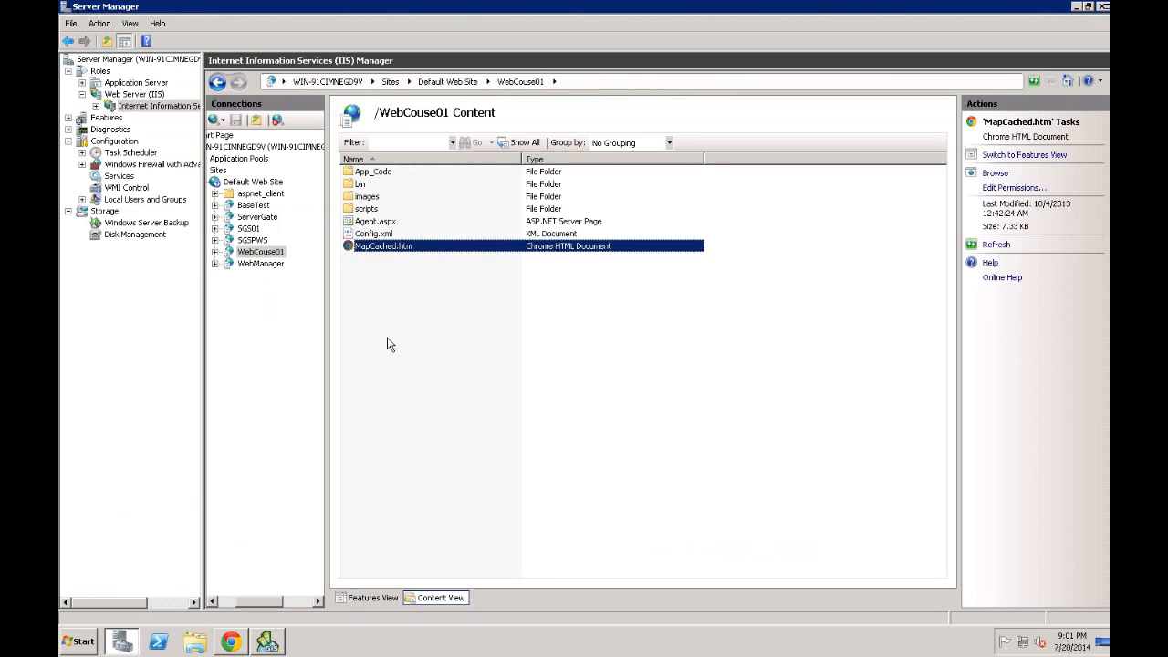
Stop the SuperGIS Server Cache Service in the Windows Services list
{"action": "left_click", "coordinate": [119, 177]}
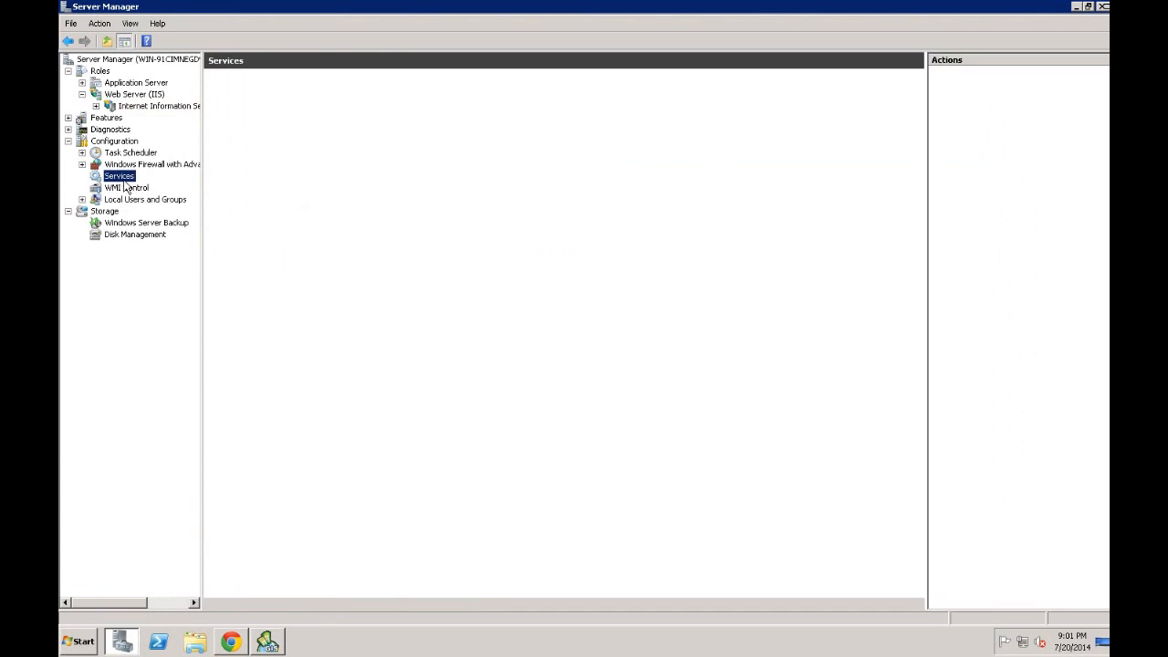
{"action": "left_click", "coordinate": [456, 380]}
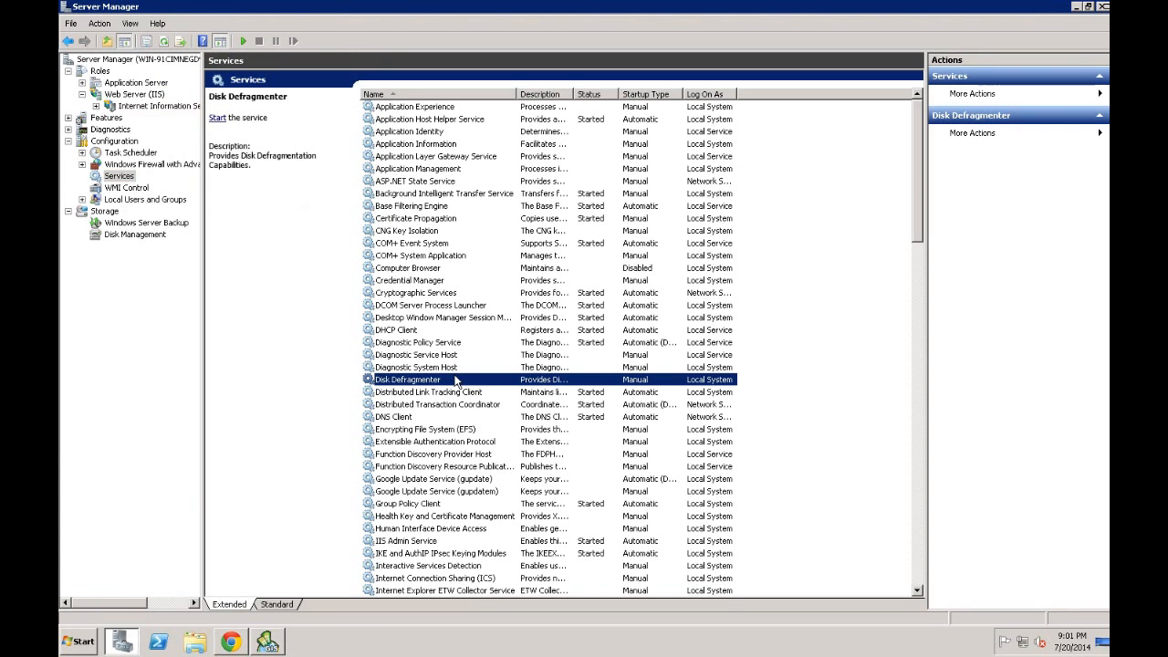
{"action": "key", "text": "s"}
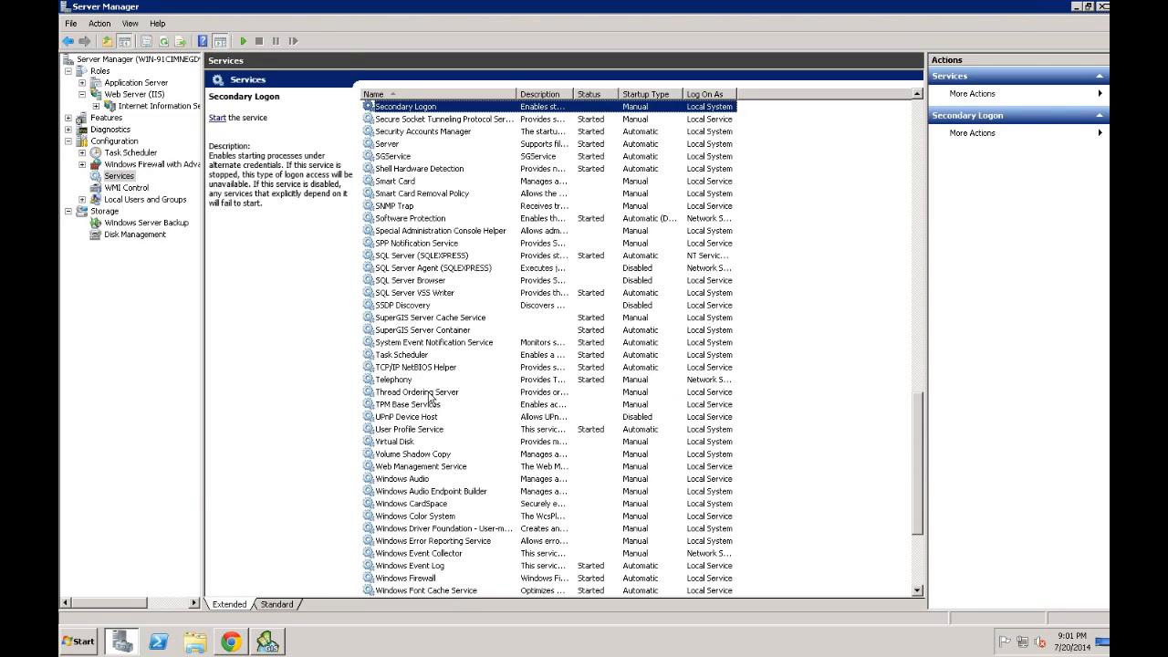
{"action": "left_click", "coordinate": [427, 320]}
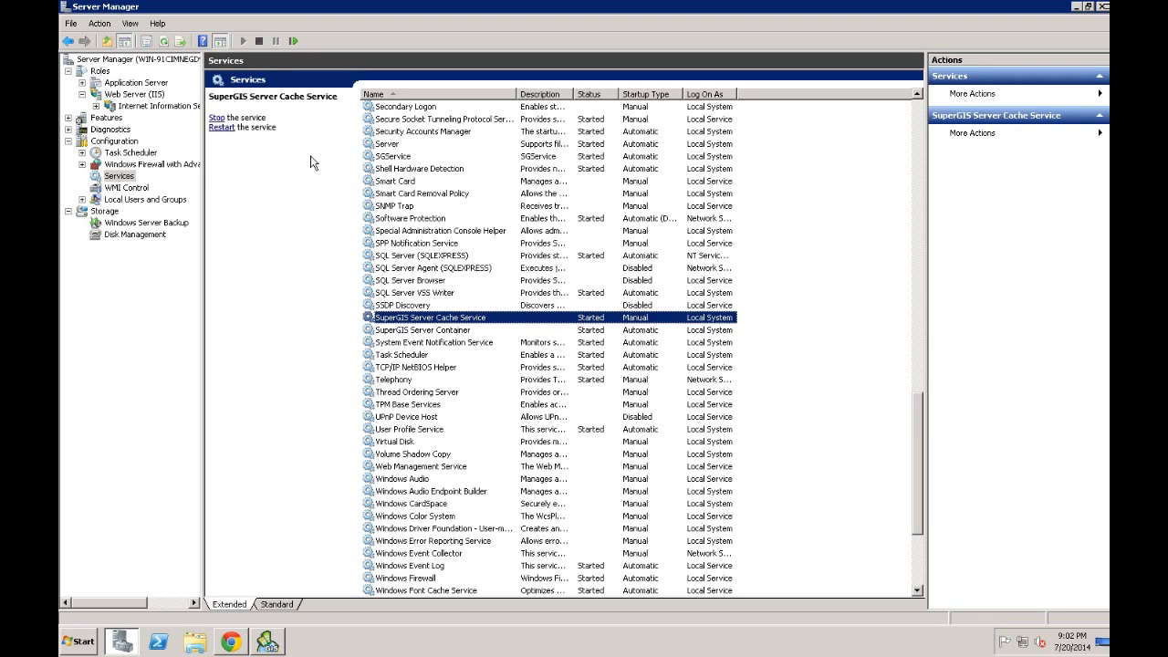
{"action": "left_click", "coordinate": [259, 41]}
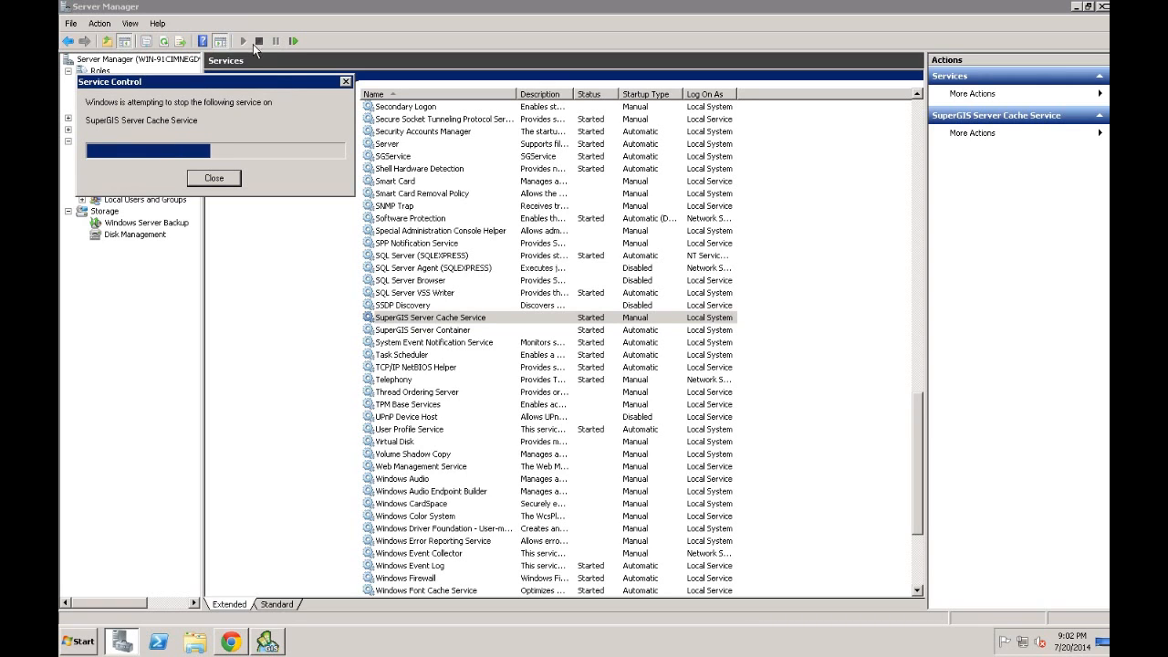
Set the cache service's startup type to Manual in its Properties and apply it
{"action": "right_click", "coordinate": [479, 318]}
{"action": "left_click", "coordinate": [514, 432]}
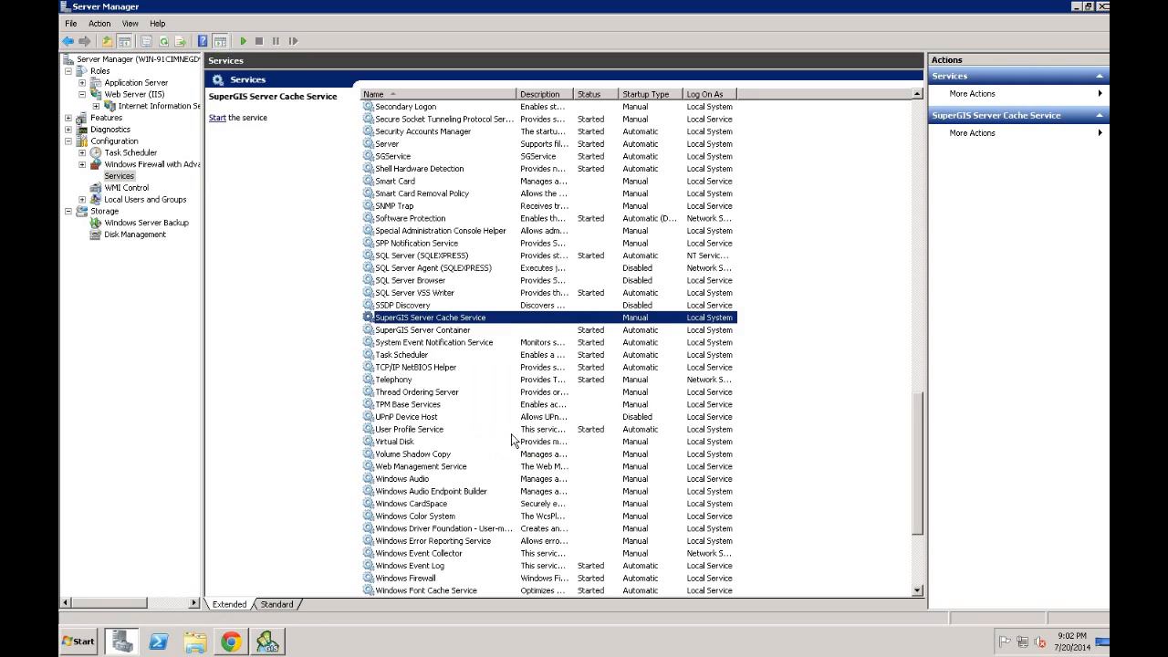
{"action": "left_click", "coordinate": [704, 301]}
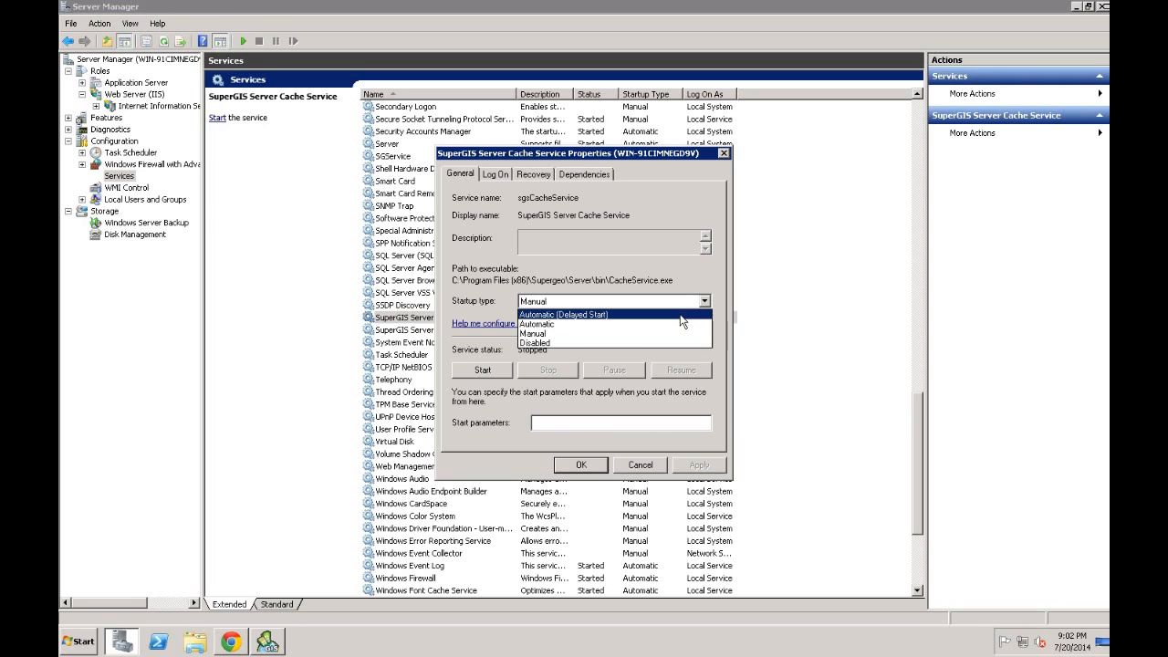
{"action": "left_click", "coordinate": [603, 334]}
{"action": "left_click", "coordinate": [698, 464]}
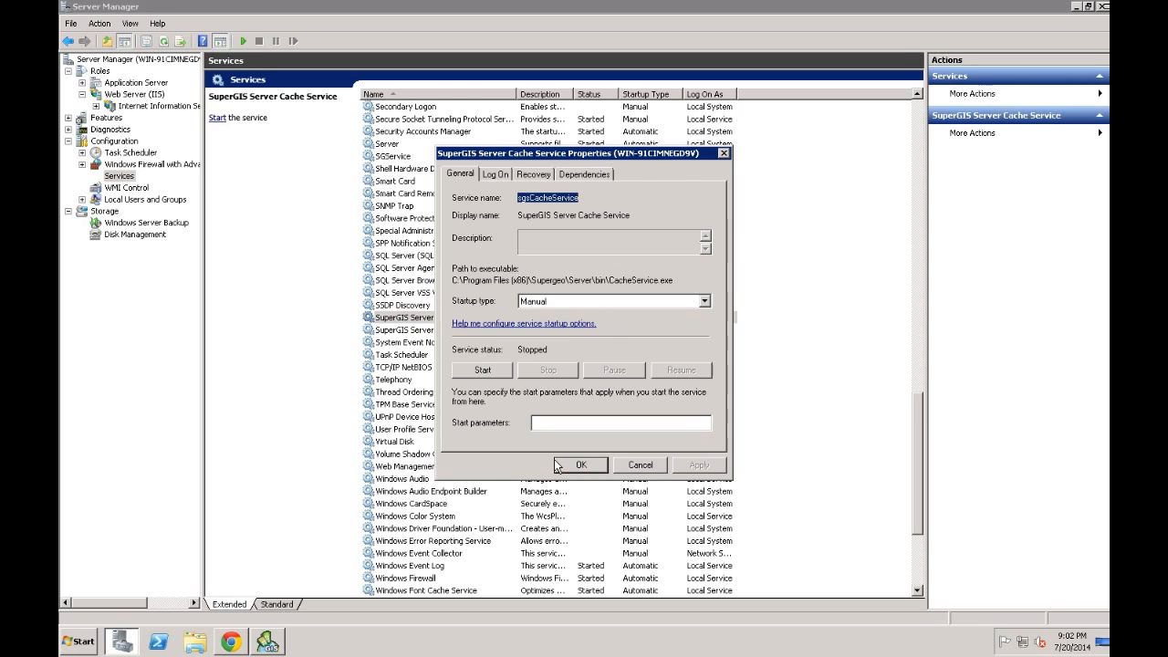
{"action": "left_click", "coordinate": [580, 464]}
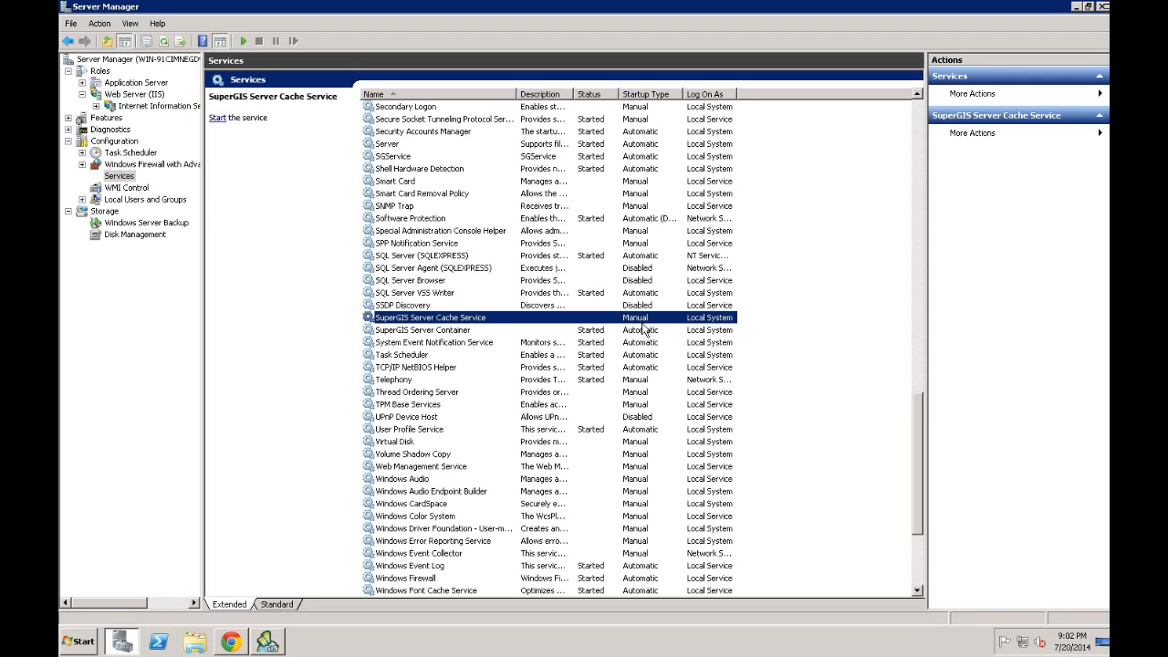
{"action": "left_click", "coordinate": [1078, 7]}
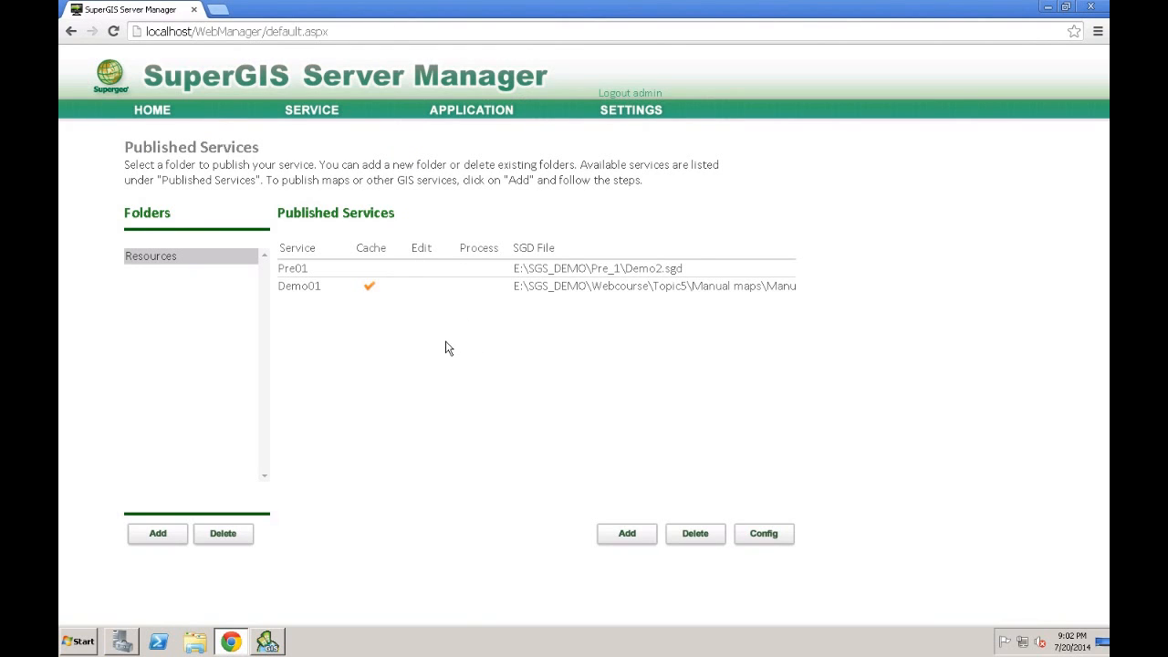
Start a new service and enter Demo2 as its name and title
{"action": "left_click", "coordinate": [630, 536]}
{"action": "left_click", "coordinate": [358, 209]}
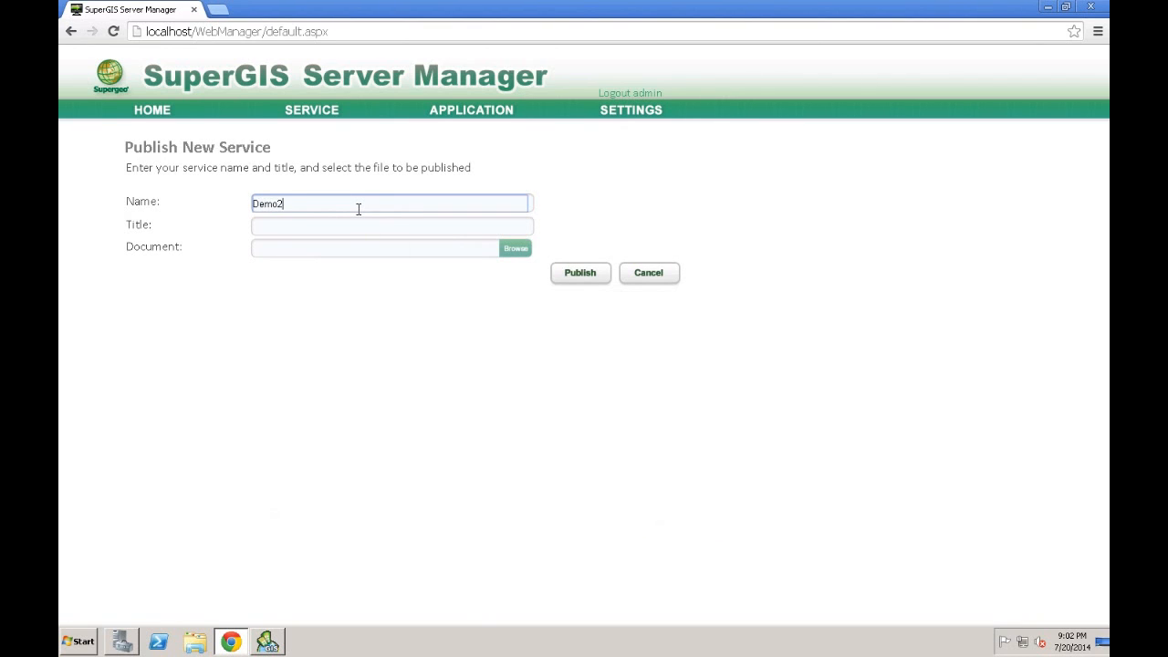
{"action": "left_click", "coordinate": [321, 226]}
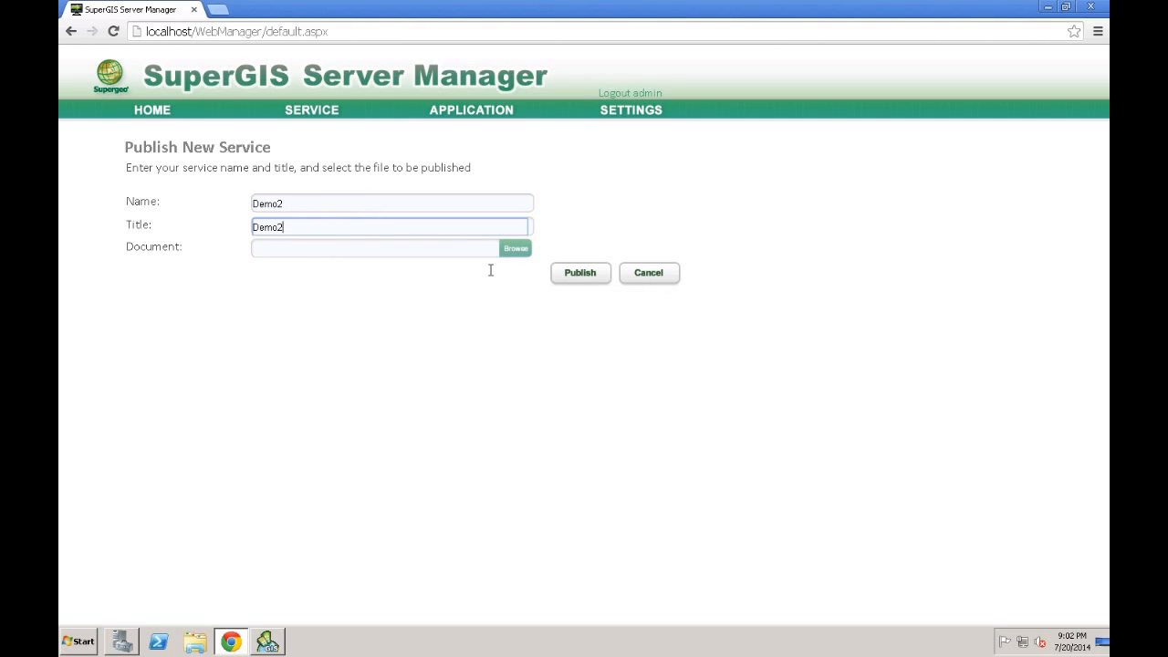
Choose E:\SGS_DEMO\Webcourse\Topic5\Manual maps\World Urban Map.sgd as the document and publish
{"action": "left_click", "coordinate": [513, 249]}
{"action": "left_click", "coordinate": [387, 311]}
{"action": "double_click", "coordinate": [387, 298]}
{"action": "double_click", "coordinate": [389, 298]}
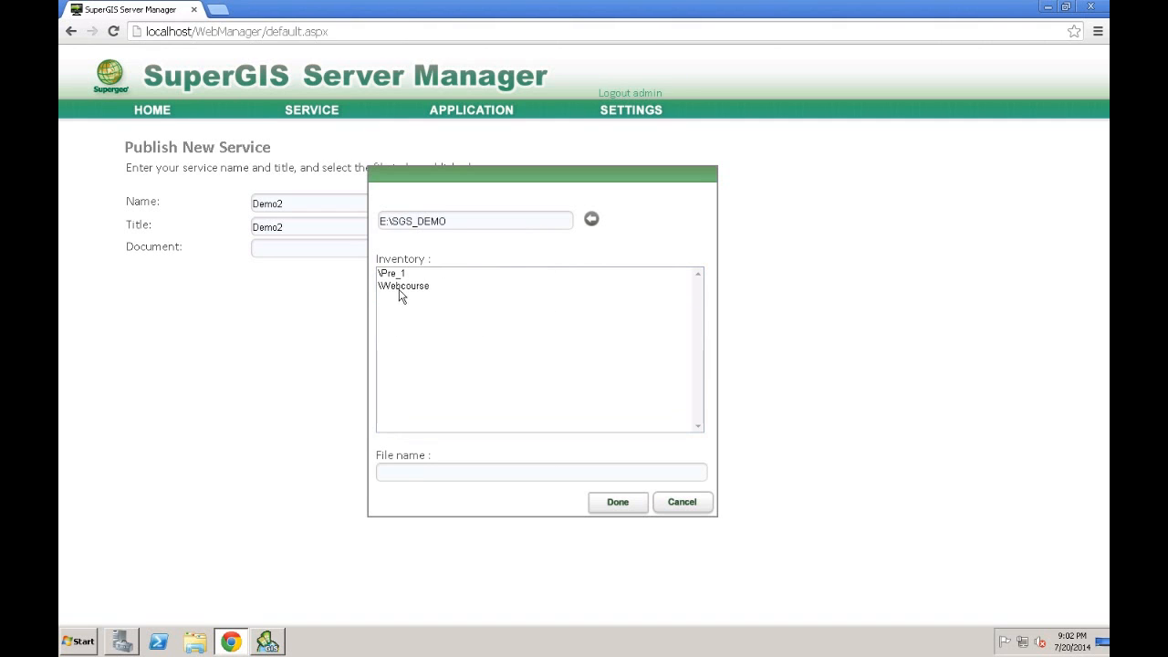
{"action": "double_click", "coordinate": [406, 285]}
{"action": "double_click", "coordinate": [417, 273]}
{"action": "double_click", "coordinate": [417, 273]}
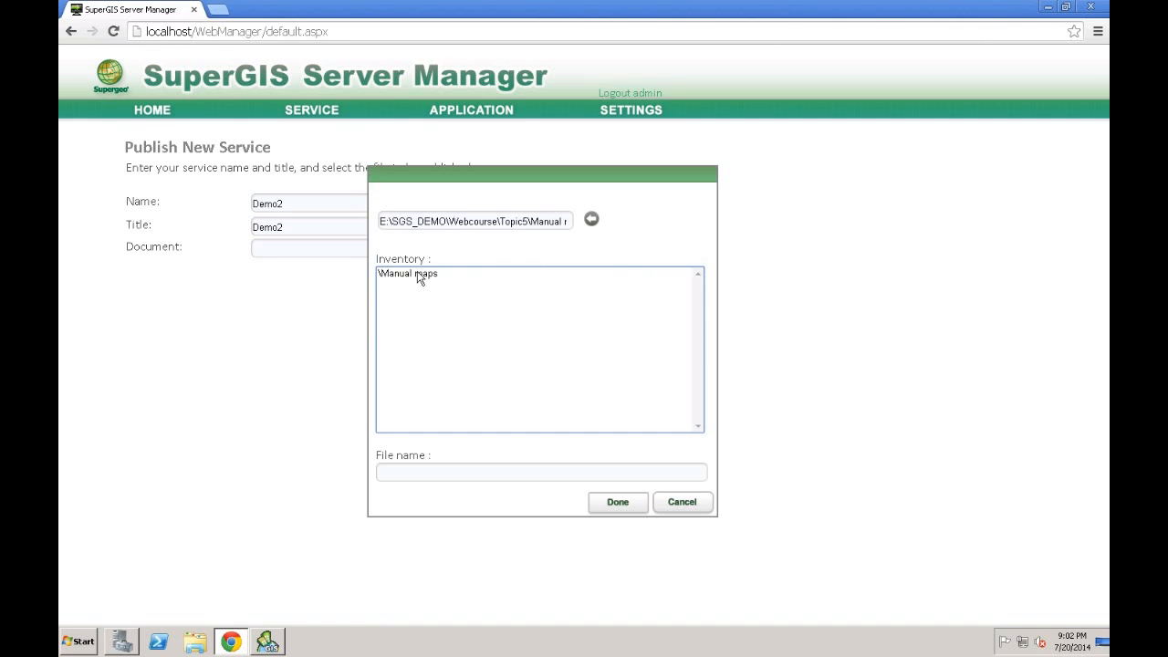
{"action": "double_click", "coordinate": [417, 275]}
{"action": "left_click_drag", "start_coordinate": [702, 317], "coordinate": [698, 401]}
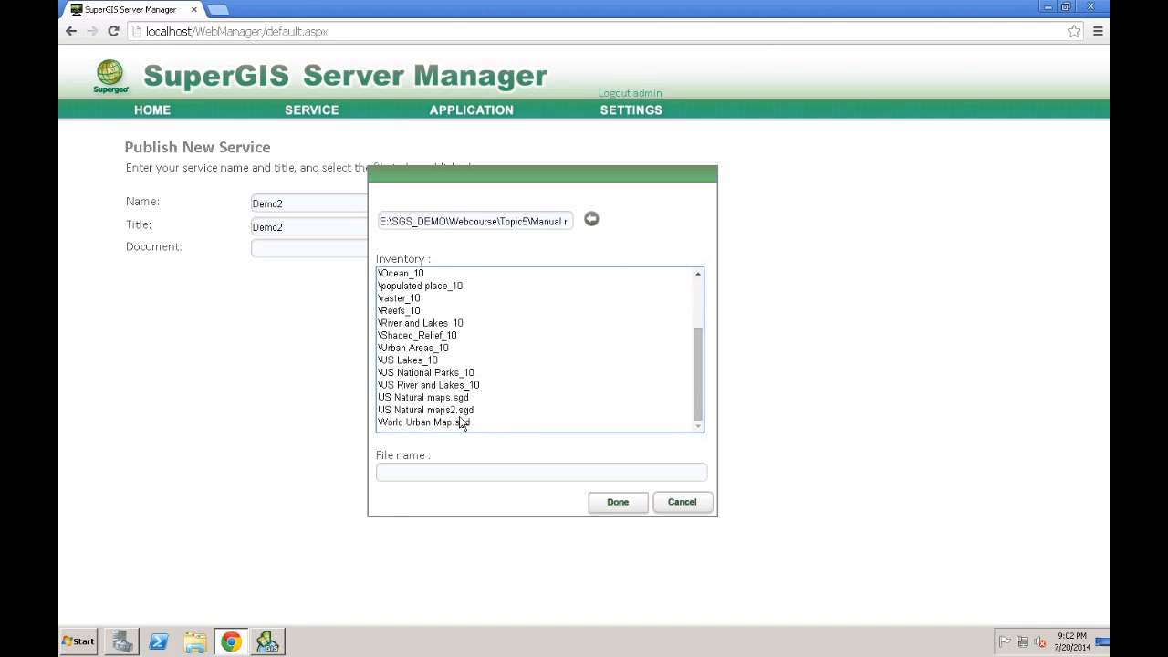
{"action": "left_click", "coordinate": [418, 423]}
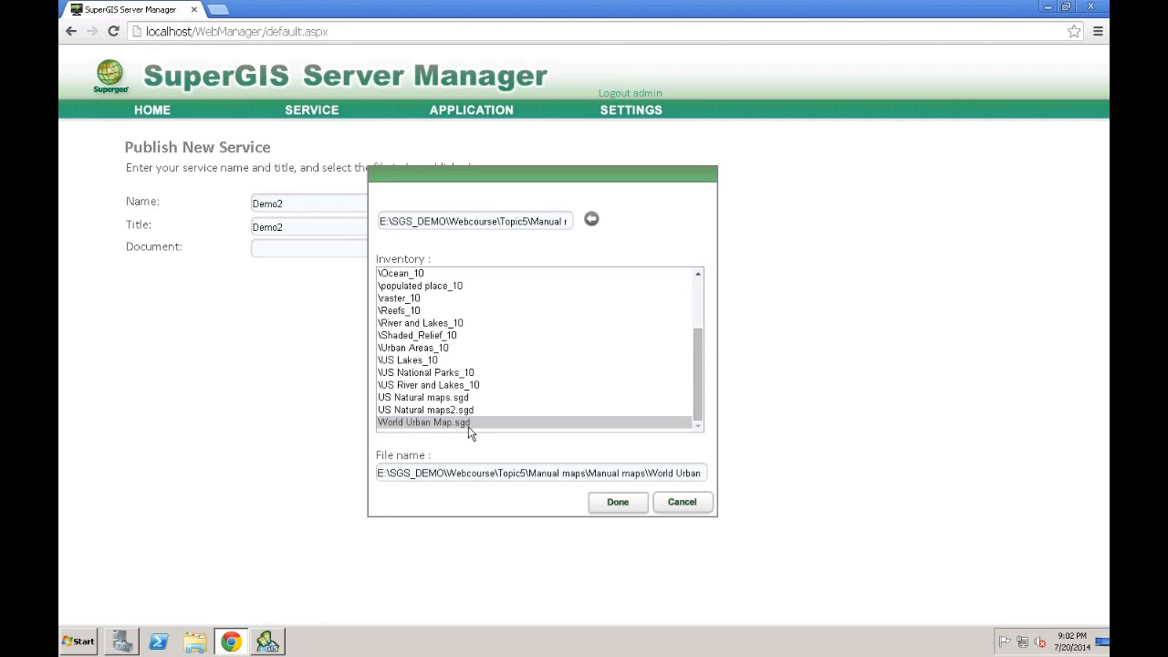
{"action": "left_click", "coordinate": [605, 503]}
{"action": "left_click", "coordinate": [583, 278]}
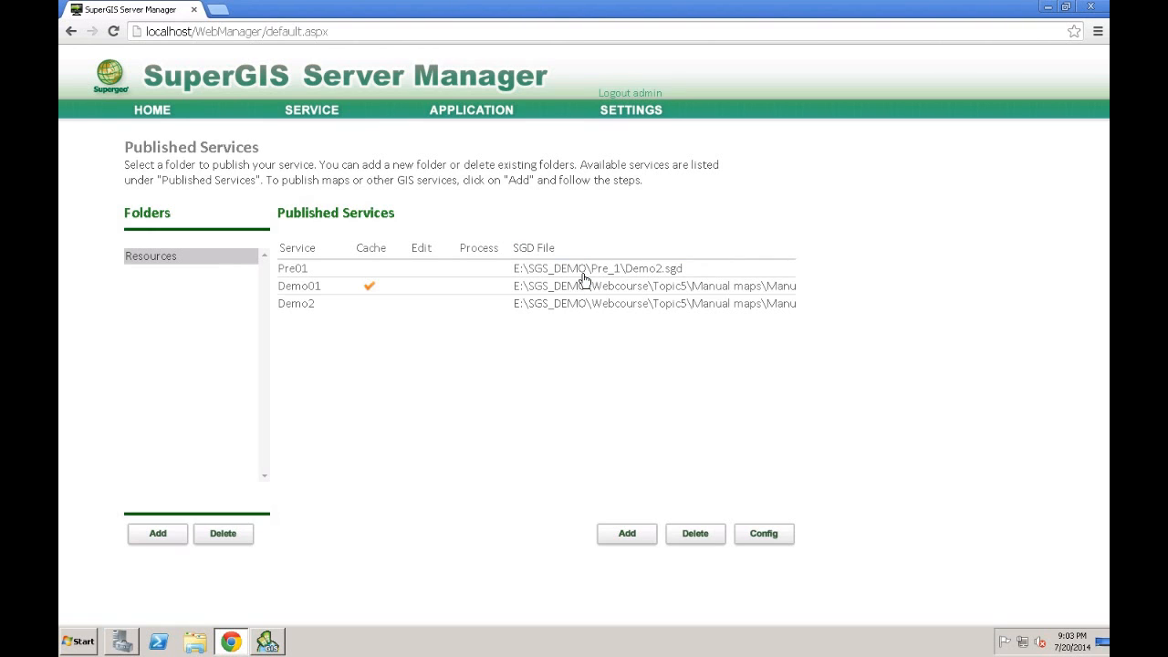
Open Demo2's cache configuration and turn on the user-defined map cache
{"action": "left_click", "coordinate": [623, 311]}
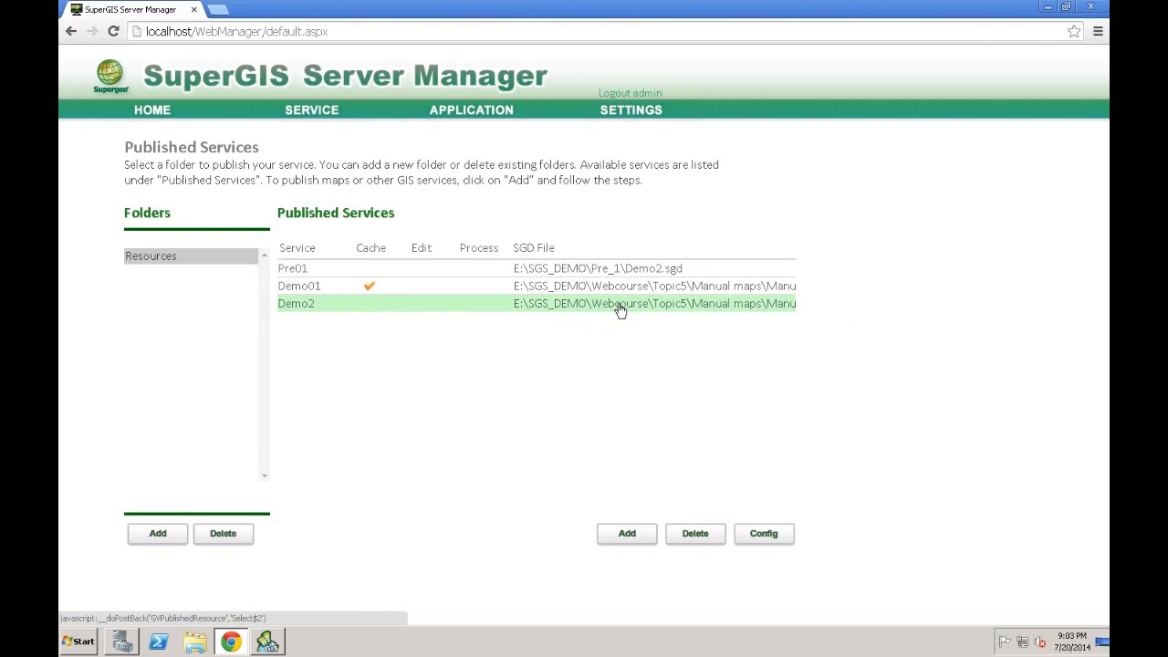
{"action": "left_click", "coordinate": [764, 533]}
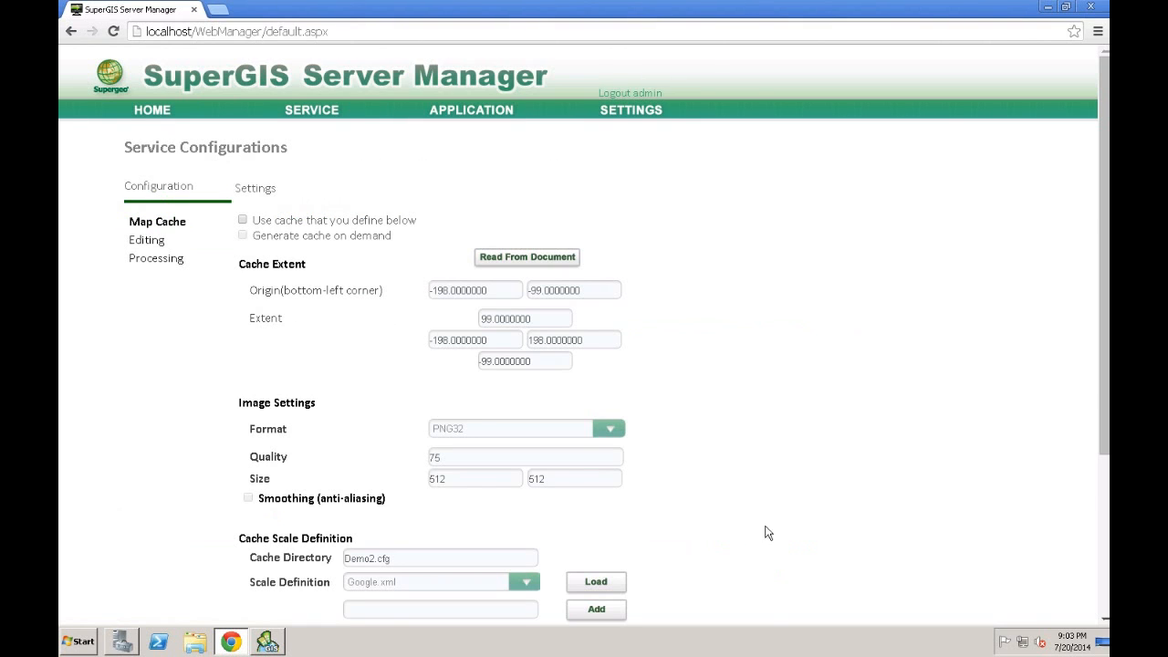
{"action": "scroll", "coordinate": [228, 79], "scroll_direction": "down", "scroll_amount": 3}
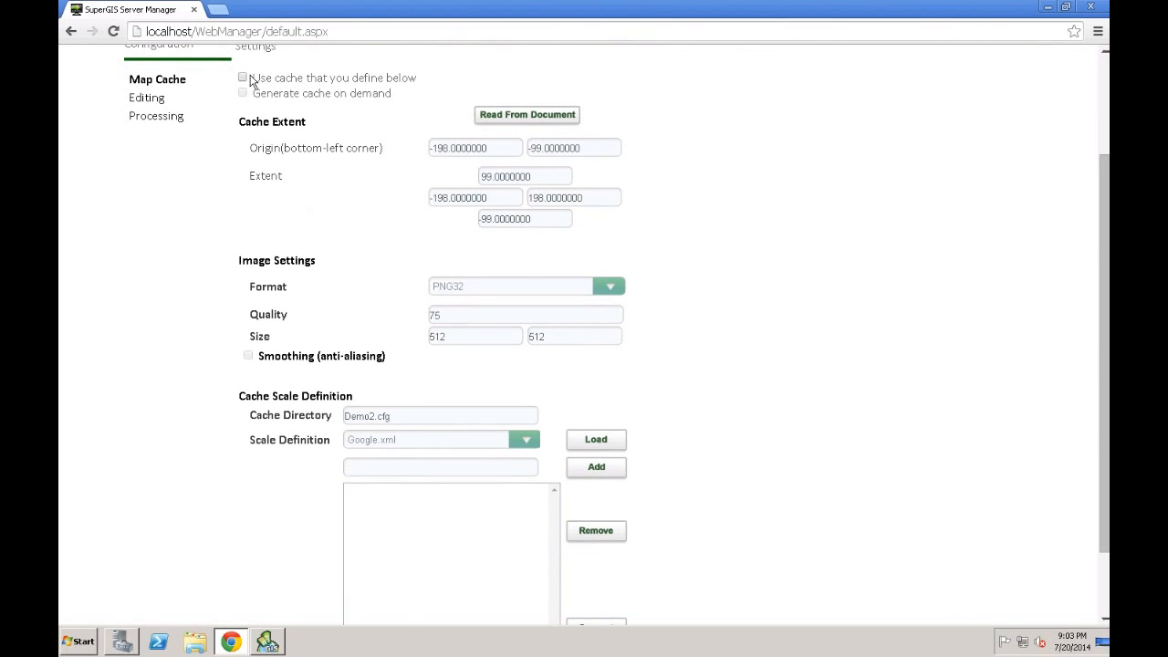
{"action": "left_click", "coordinate": [243, 78]}
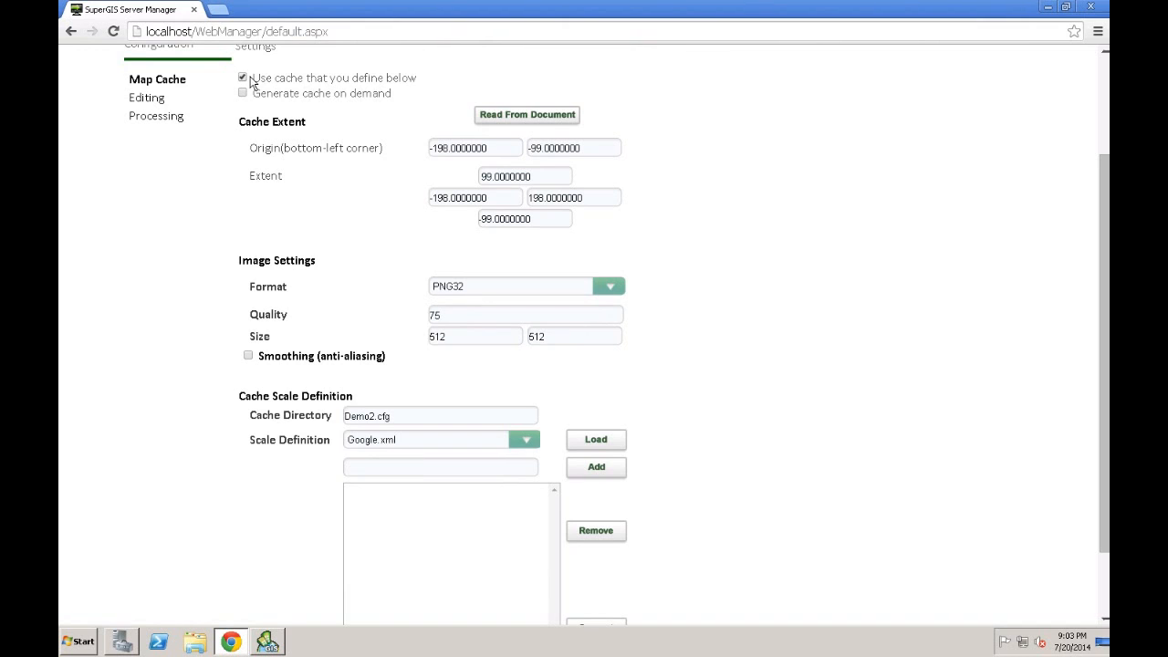
{"action": "left_click_drag", "start_coordinate": [1105, 405], "coordinate": [1106, 469]}
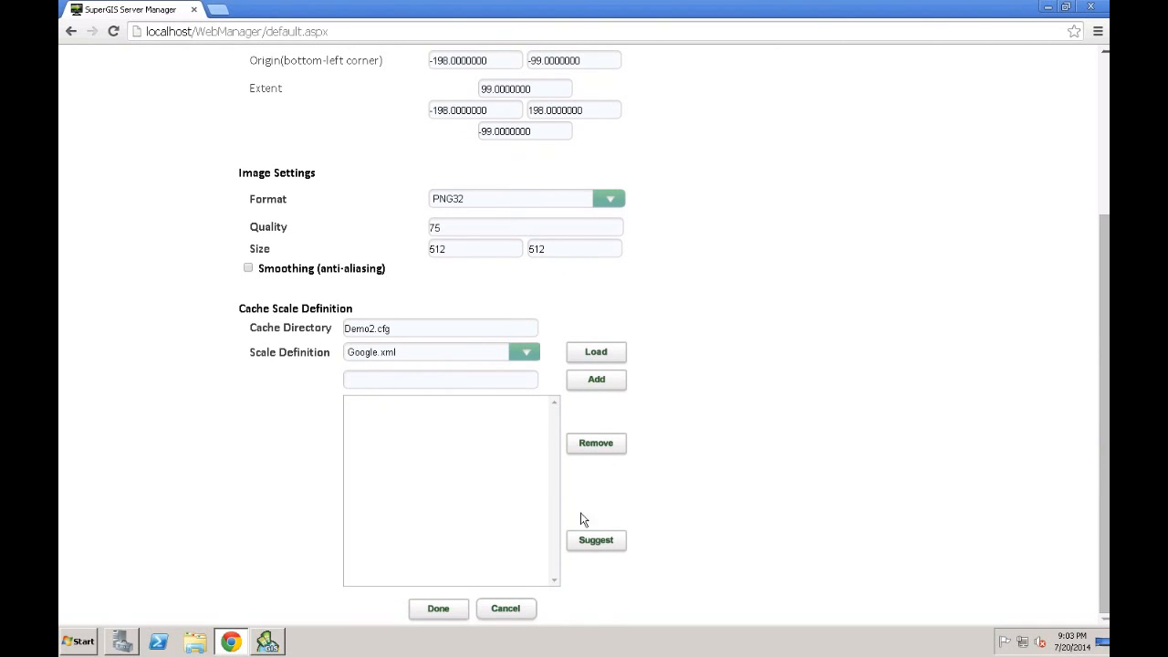
Fill the scale list with suggested cache scales and finish Demo2's cache configuration
{"action": "left_click", "coordinate": [595, 540]}
{"action": "left_click", "coordinate": [374, 171]}
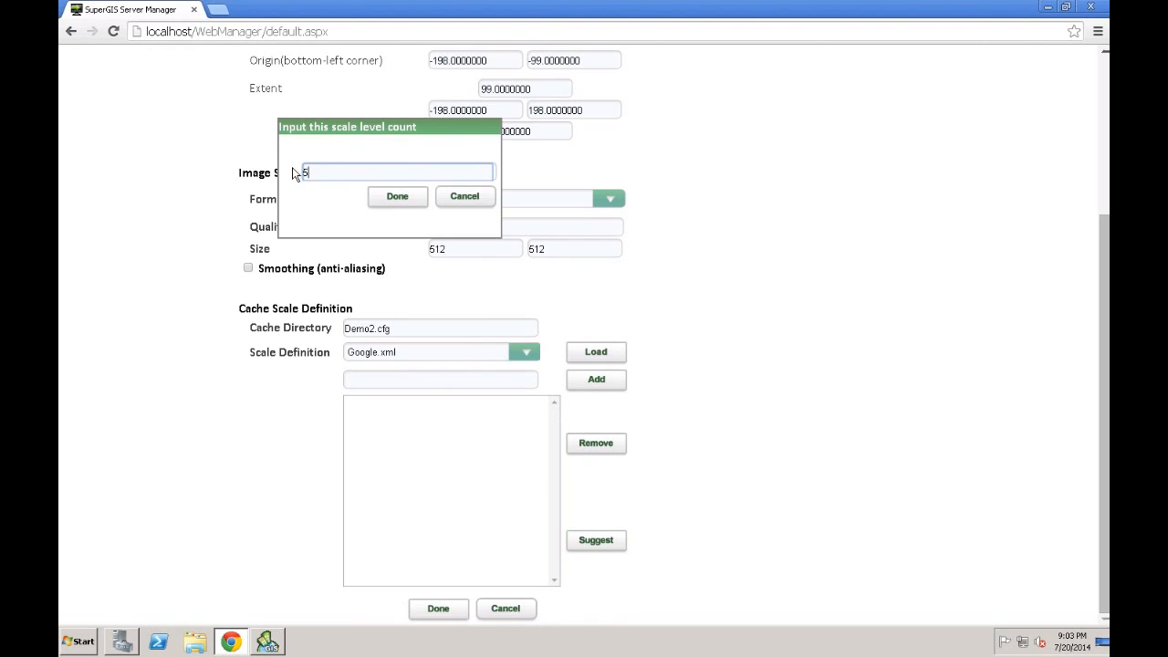
{"action": "left_click", "coordinate": [402, 198]}
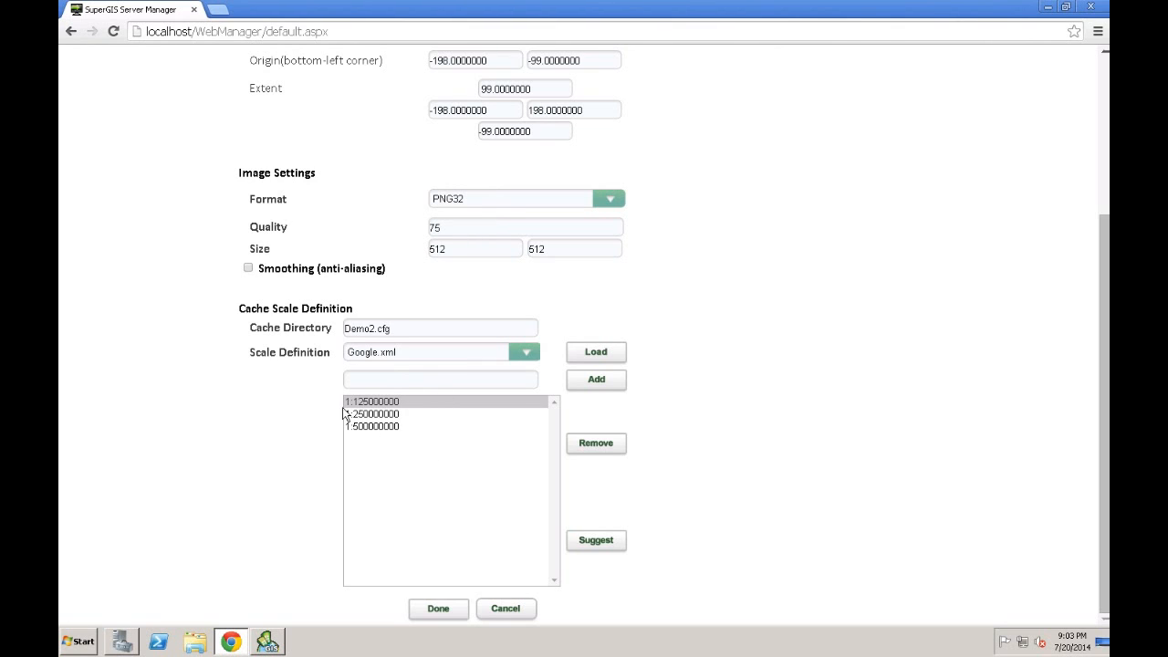
{"action": "scroll", "coordinate": [1090, 429], "scroll_direction": "up", "scroll_amount": 5}
{"action": "scroll", "coordinate": [1090, 429], "scroll_direction": "down", "scroll_amount": 5}
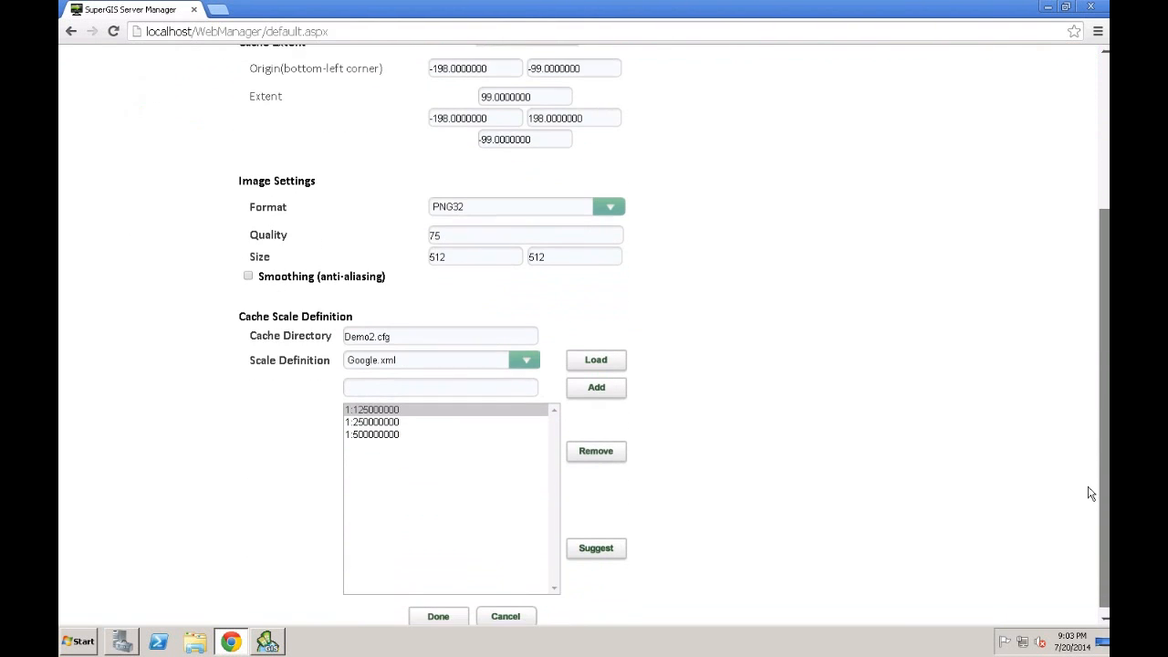
{"action": "left_click", "coordinate": [437, 611]}
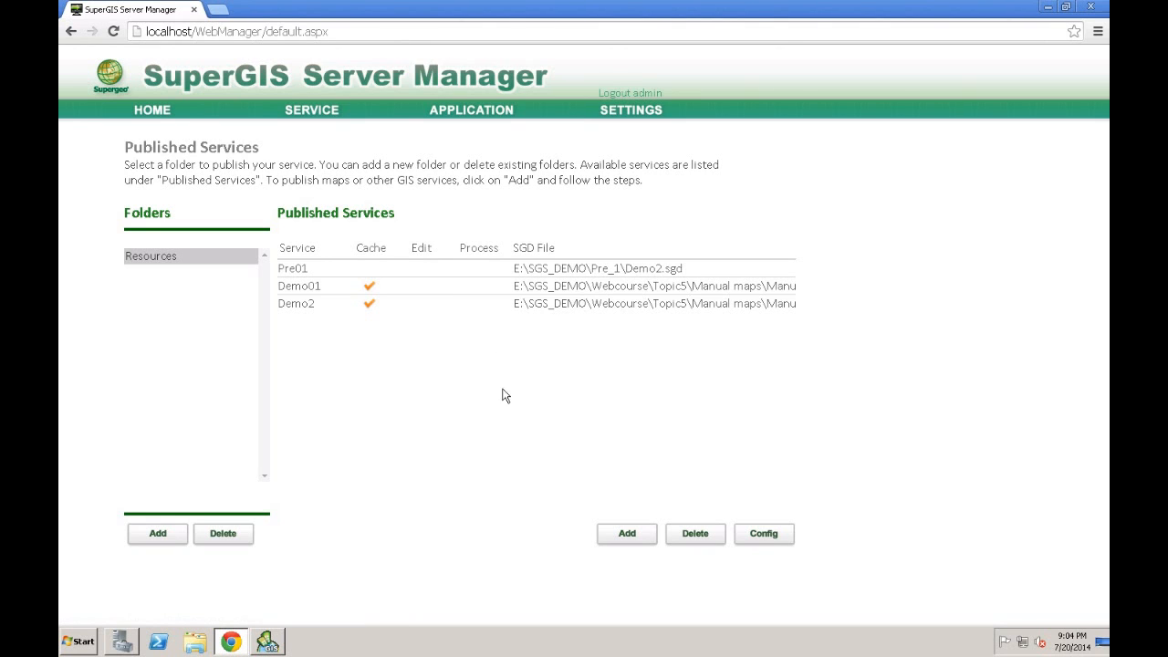
{"action": "left_click", "coordinate": [74, 644]}
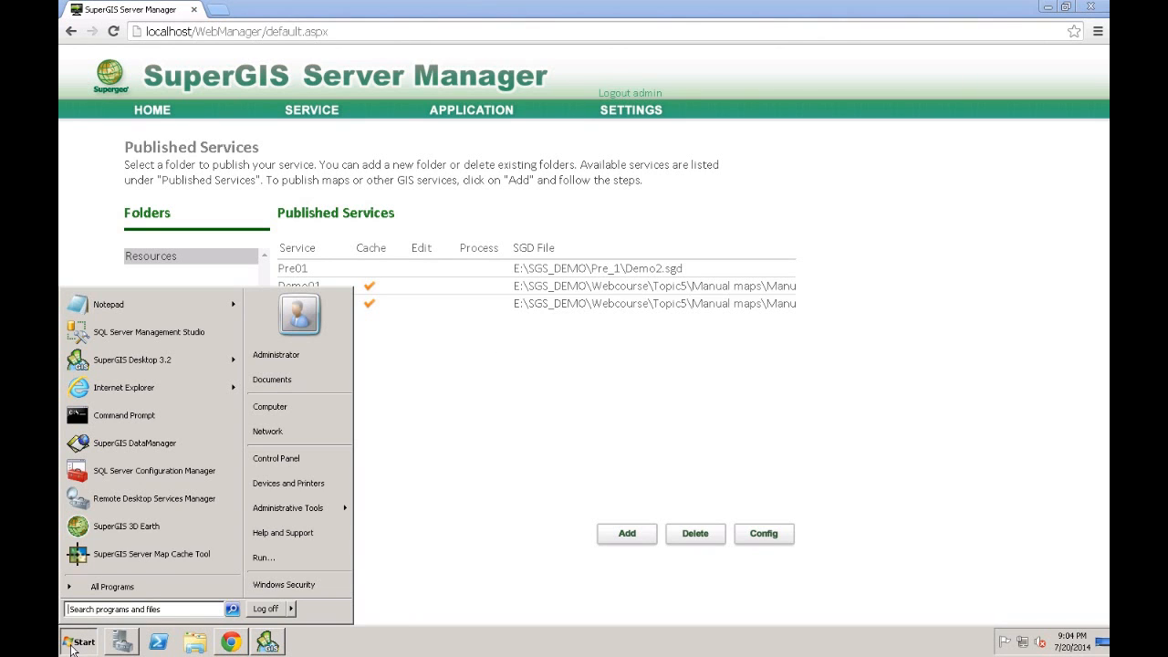
{"action": "left_click", "coordinate": [300, 407]}
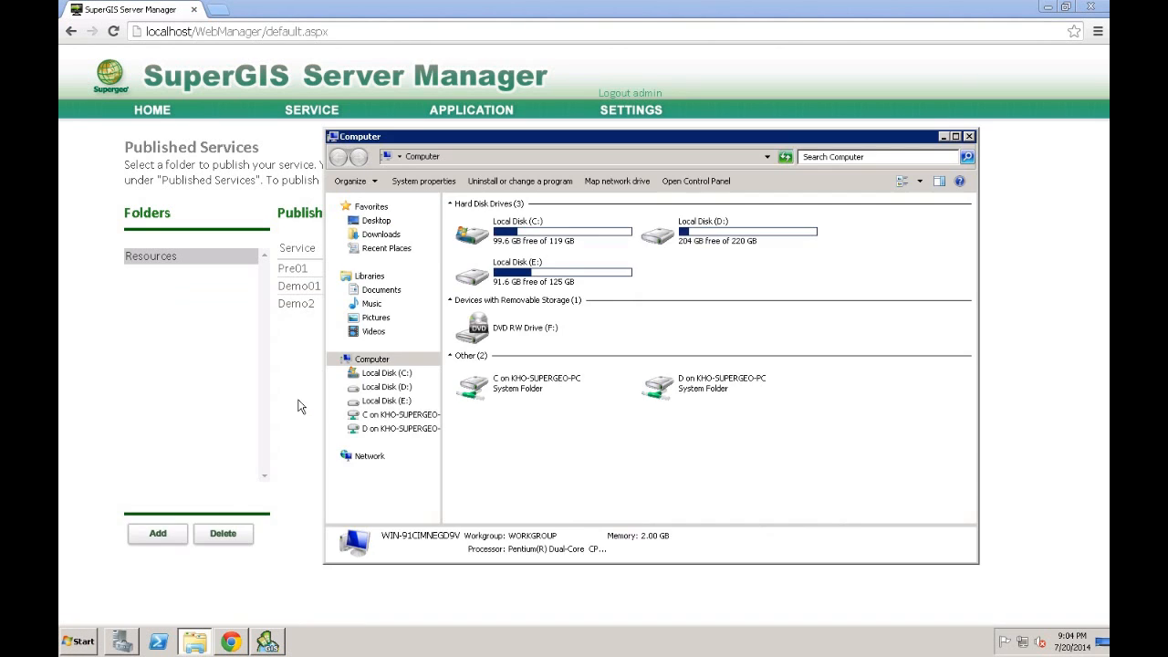
{"action": "double_click", "coordinate": [576, 234]}
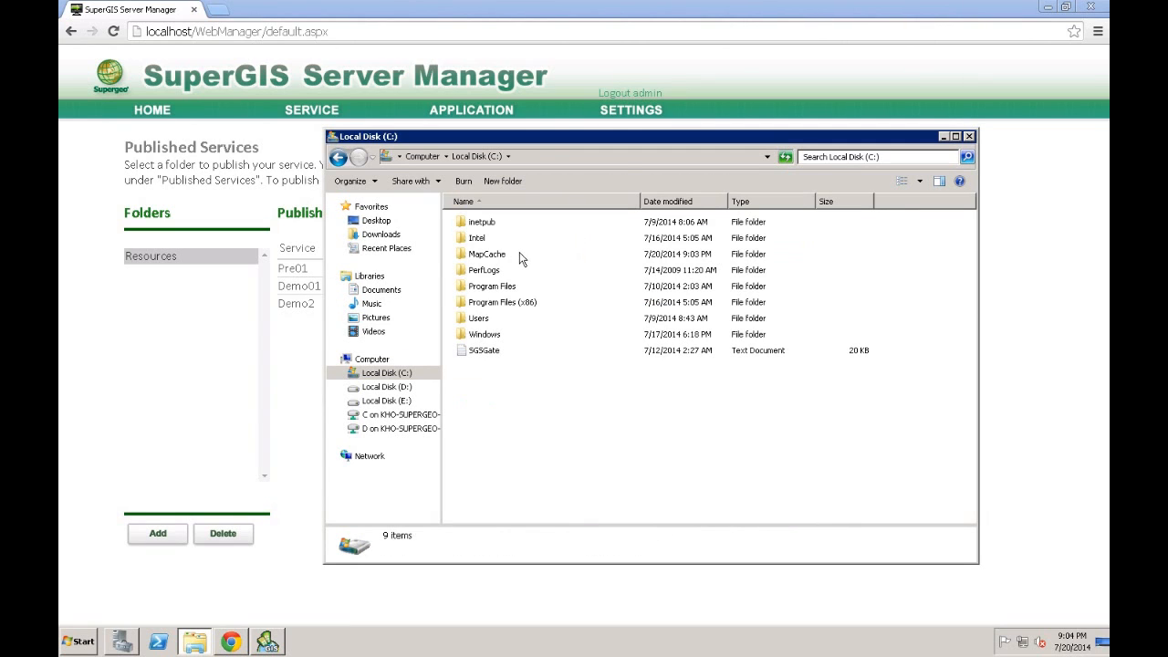
{"action": "double_click", "coordinate": [522, 255]}
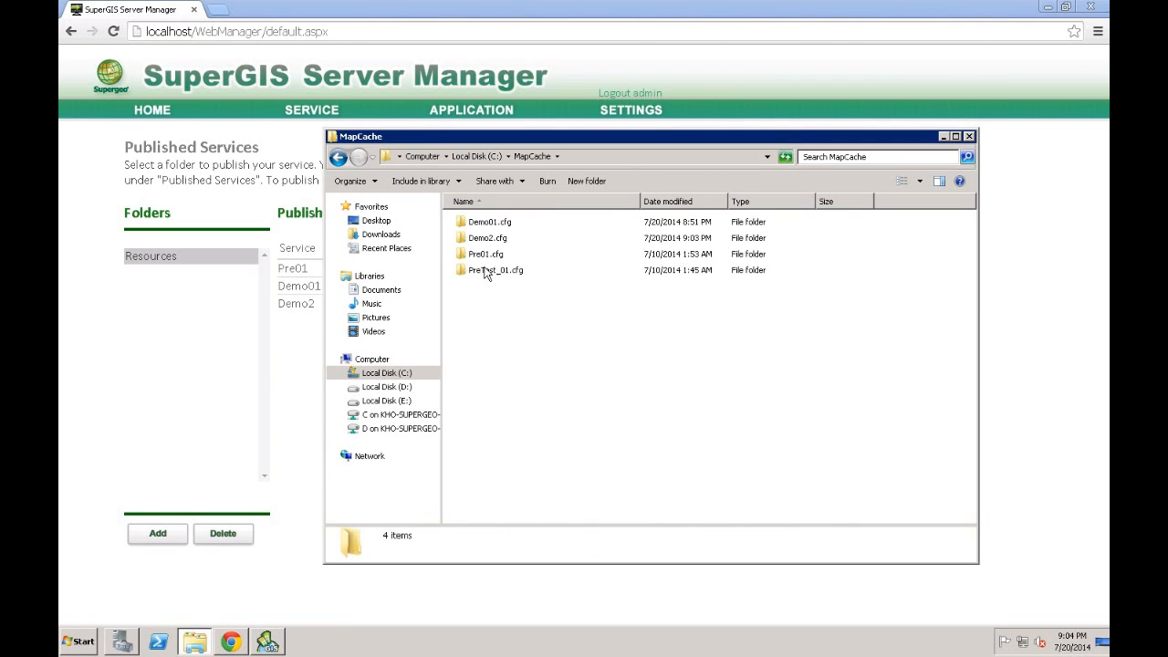
{"action": "left_click", "coordinate": [492, 239]}
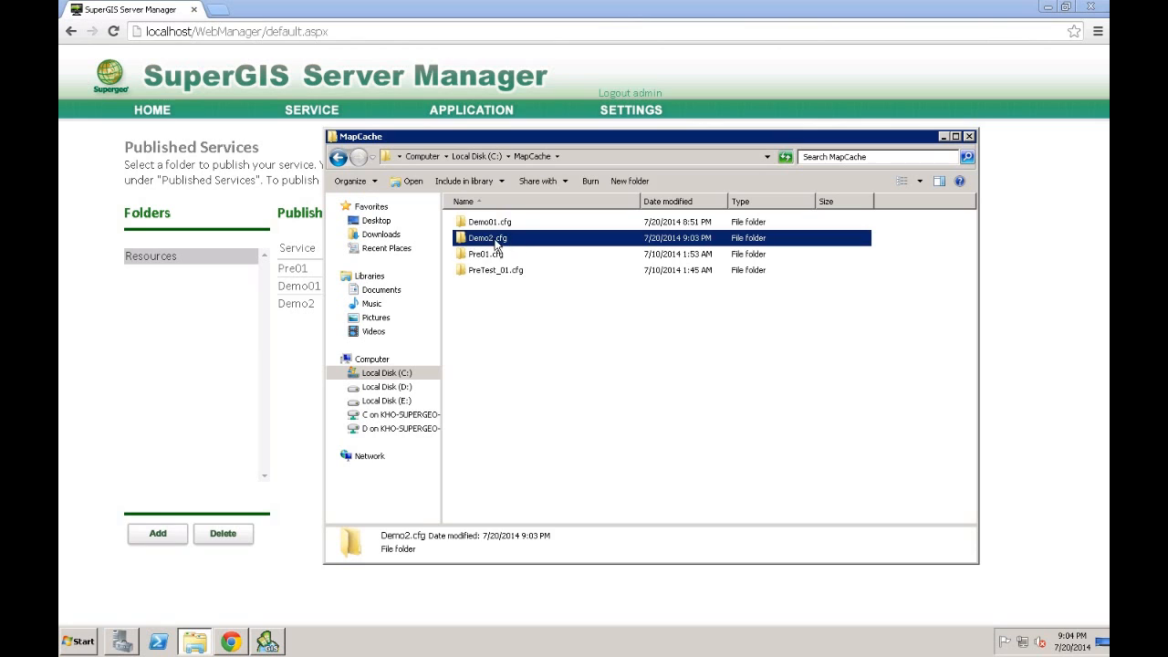
{"action": "double_click", "coordinate": [496, 241]}
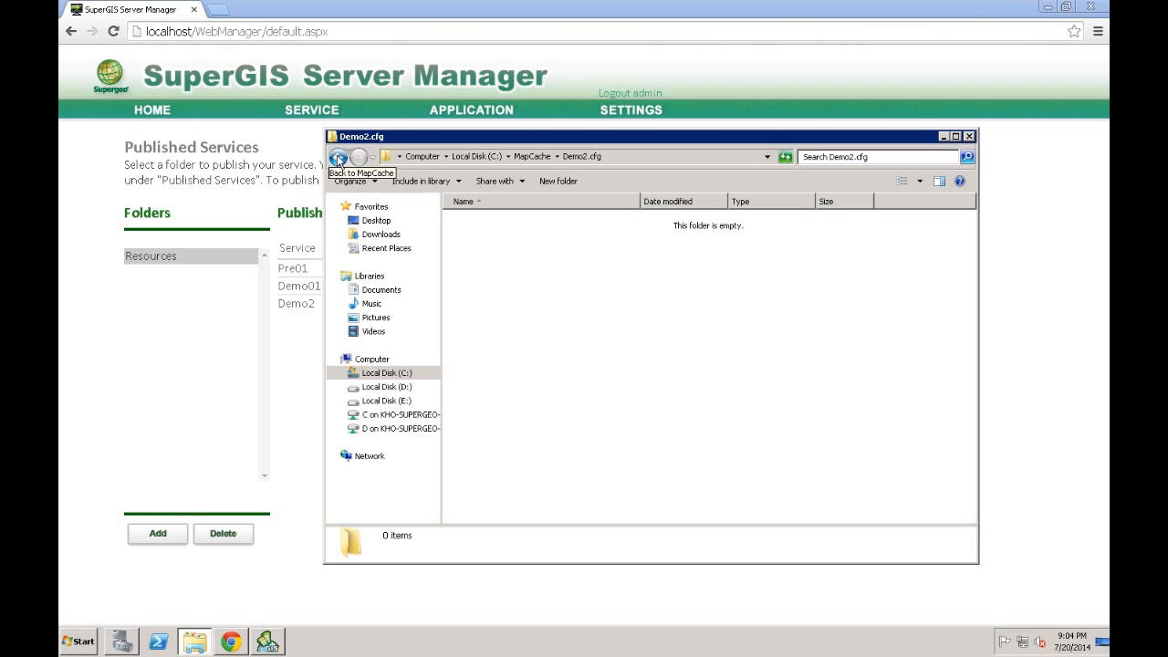
{"action": "left_click", "coordinate": [337, 159]}
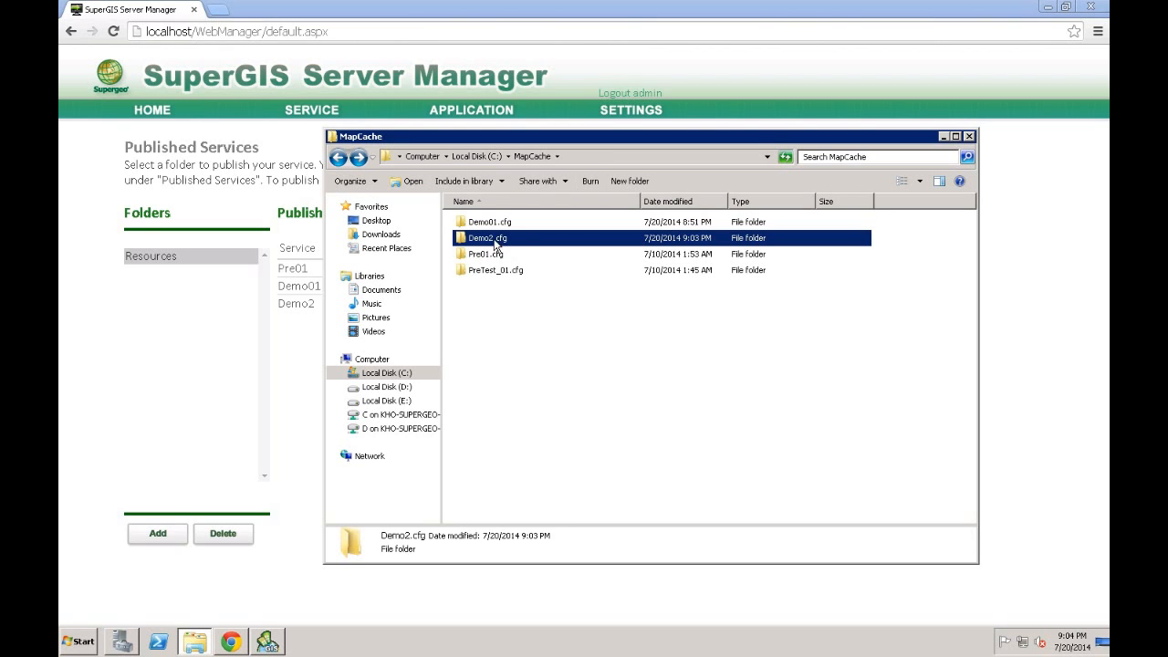
{"action": "left_click", "coordinate": [943, 137]}
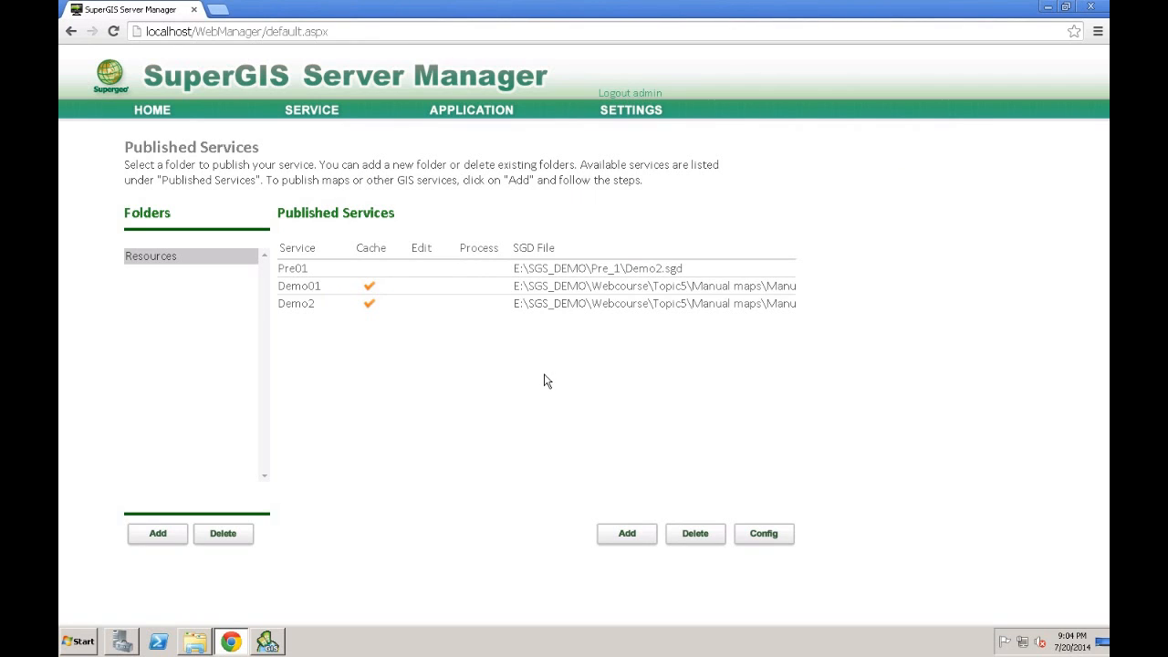
Start a new Ultra web application based on the Demo2.cfg map service
{"action": "left_click", "coordinate": [481, 113]}
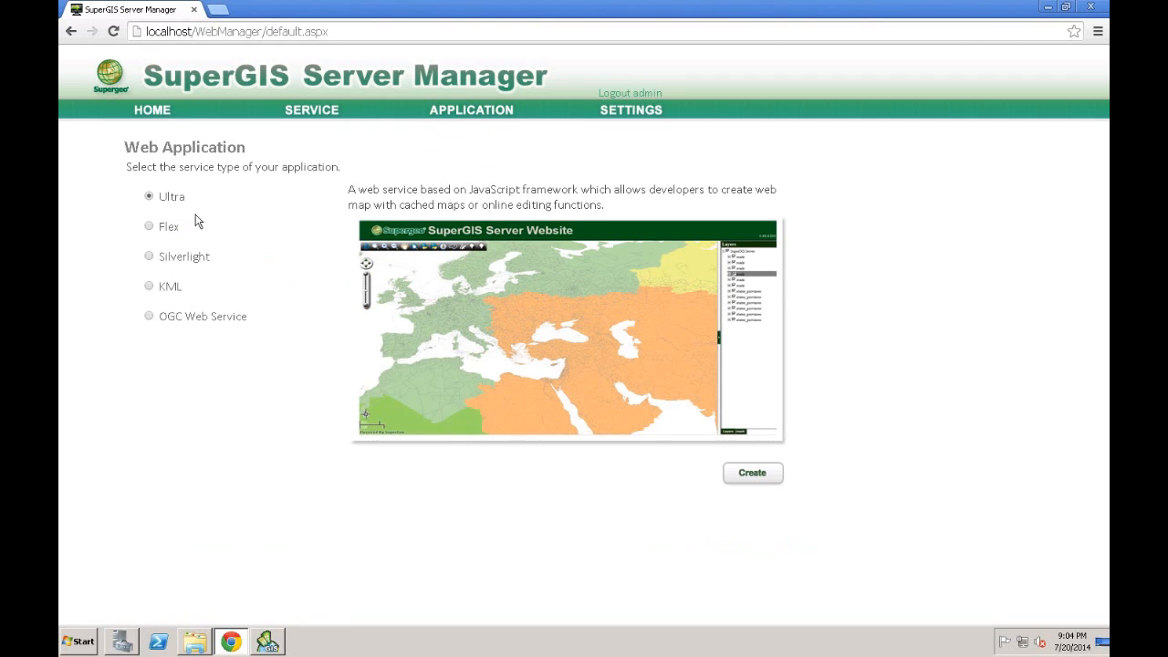
{"action": "left_click", "coordinate": [752, 478]}
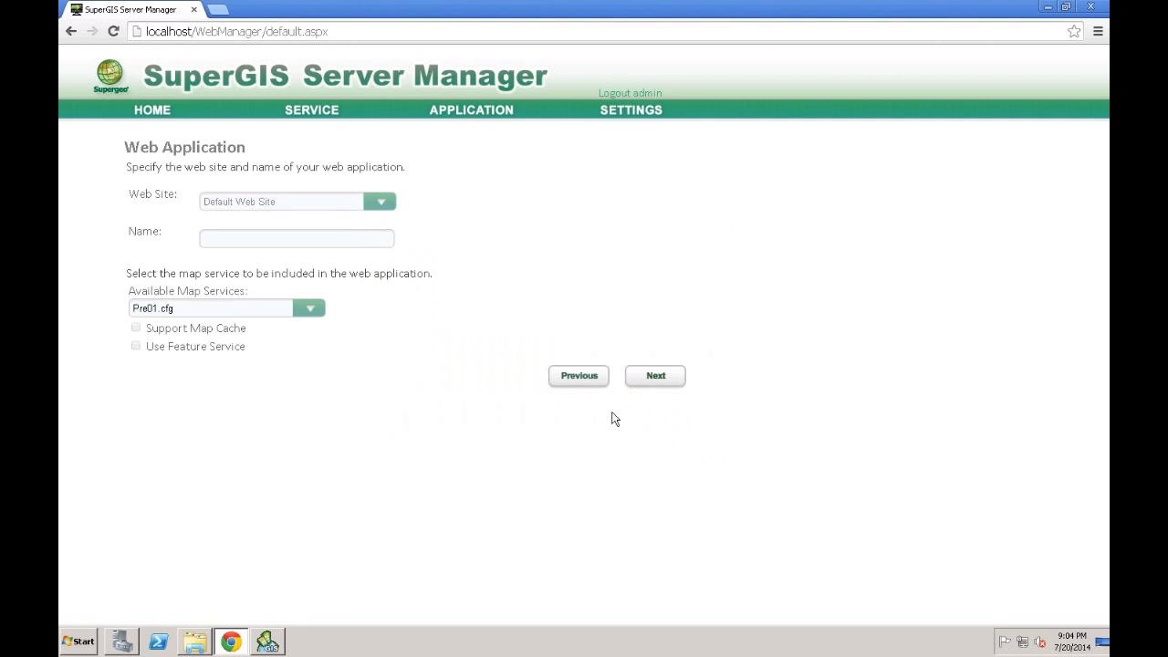
{"action": "left_click", "coordinate": [306, 310]}
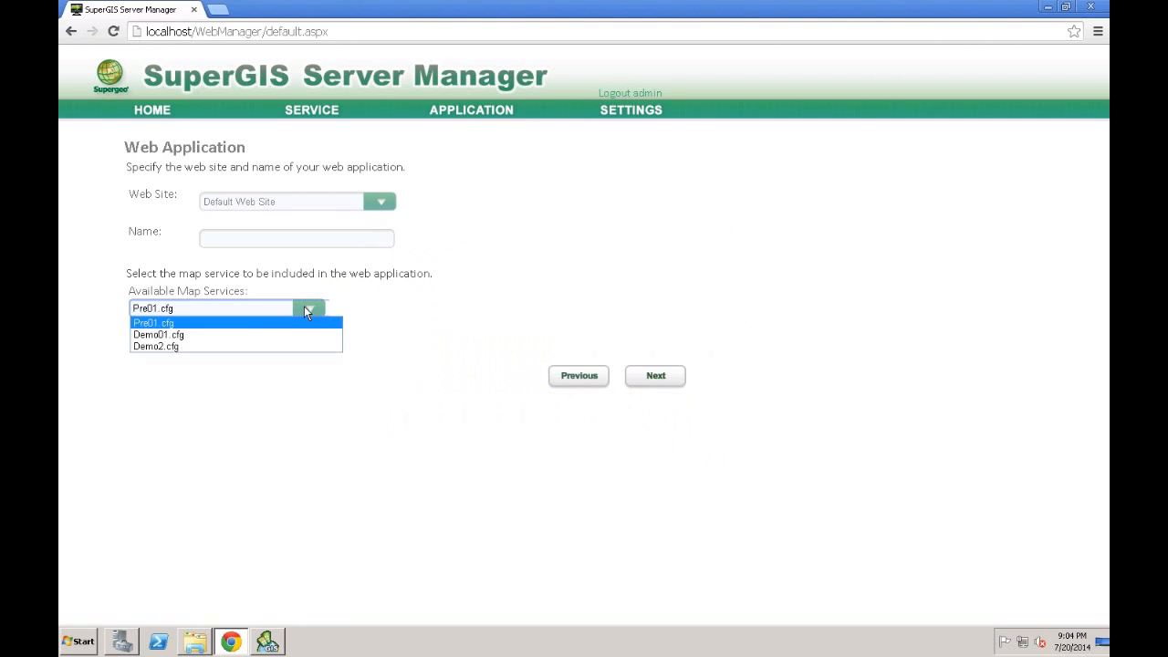
{"action": "left_click", "coordinate": [164, 346]}
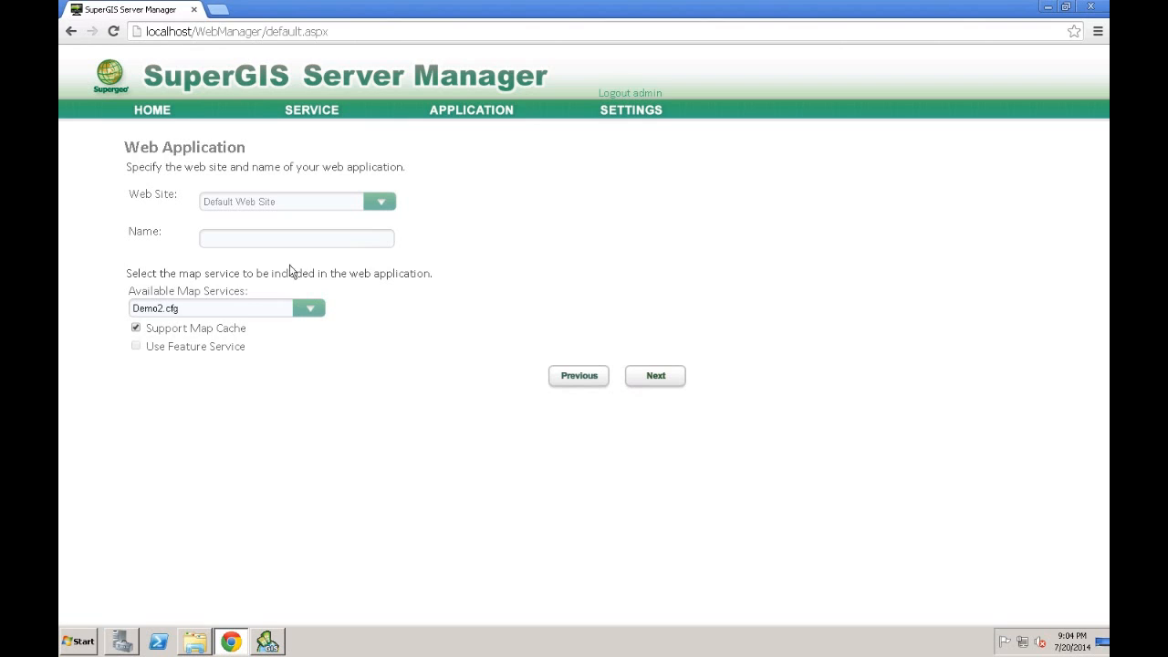
Name the application Demo2_MC and finish creating it with map cache support
{"action": "left_click", "coordinate": [321, 238]}
{"action": "type", "text": "Demo2_MC"}
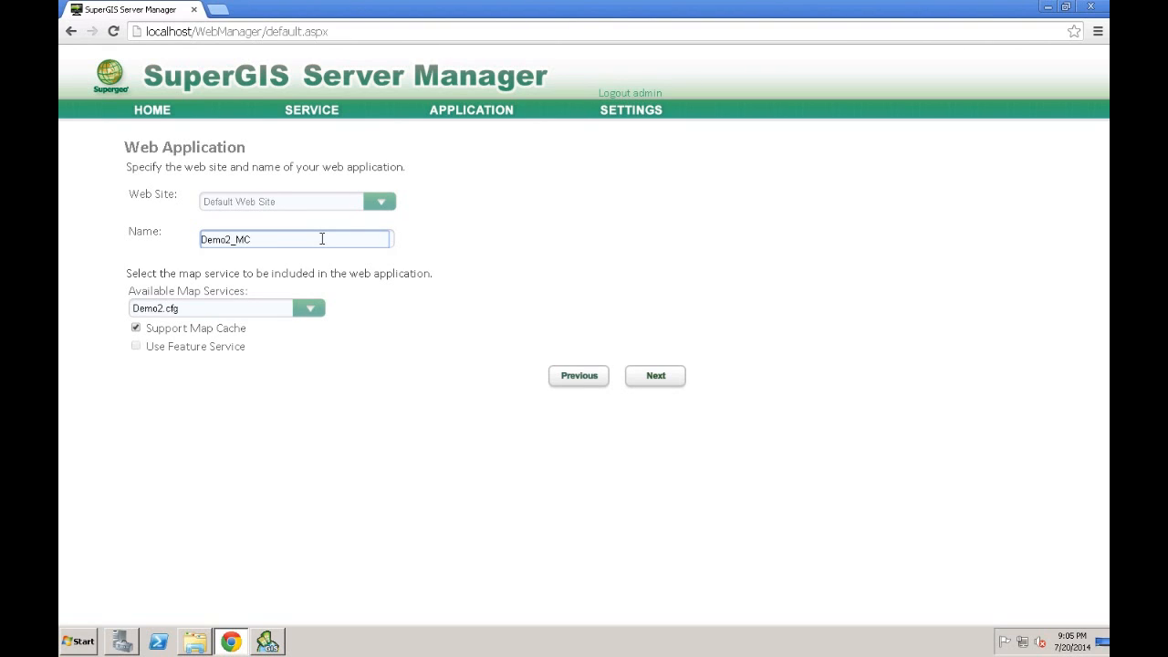
{"action": "left_click", "coordinate": [642, 379]}
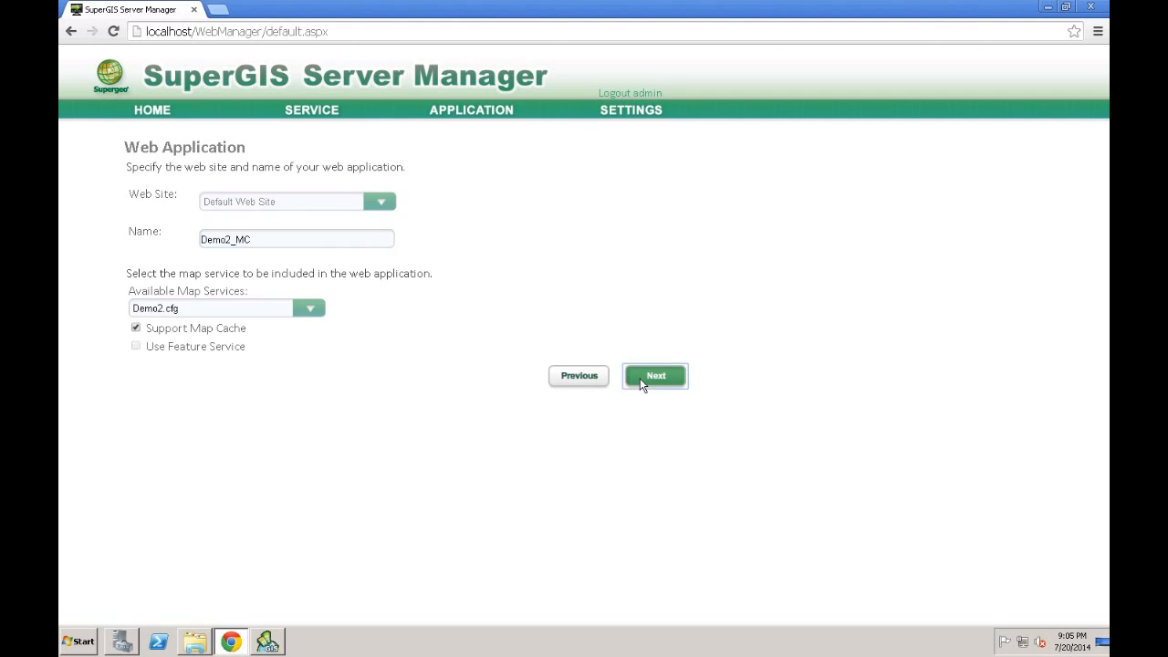
{"action": "left_click", "coordinate": [654, 255]}
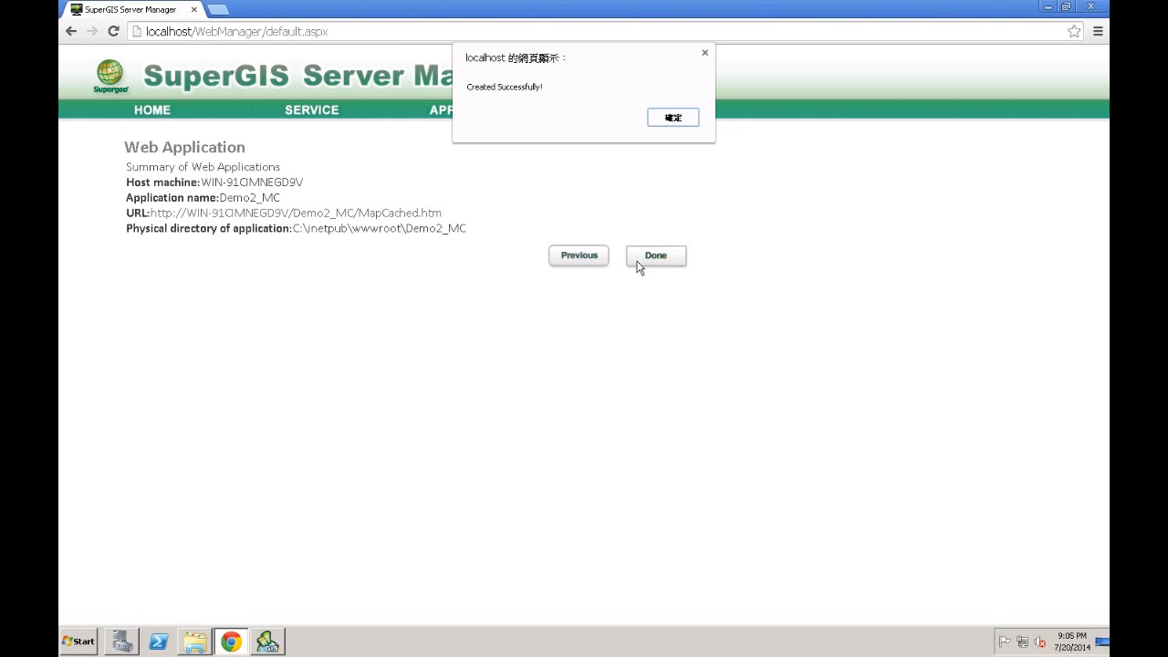
{"action": "left_click", "coordinate": [679, 116]}
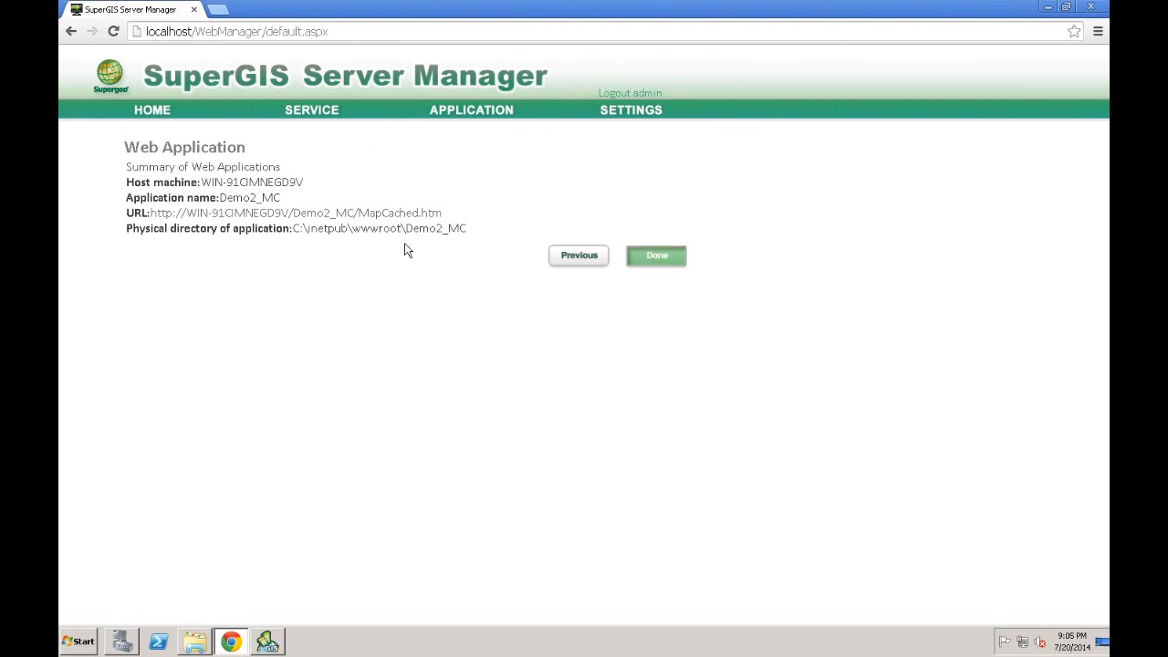
Launch SuperGIS Server Map Cache Tool from Start > All Programs > Supergeo > SuperGIS Server
{"action": "left_click", "coordinate": [1048, 8]}
{"action": "left_click", "coordinate": [79, 642]}
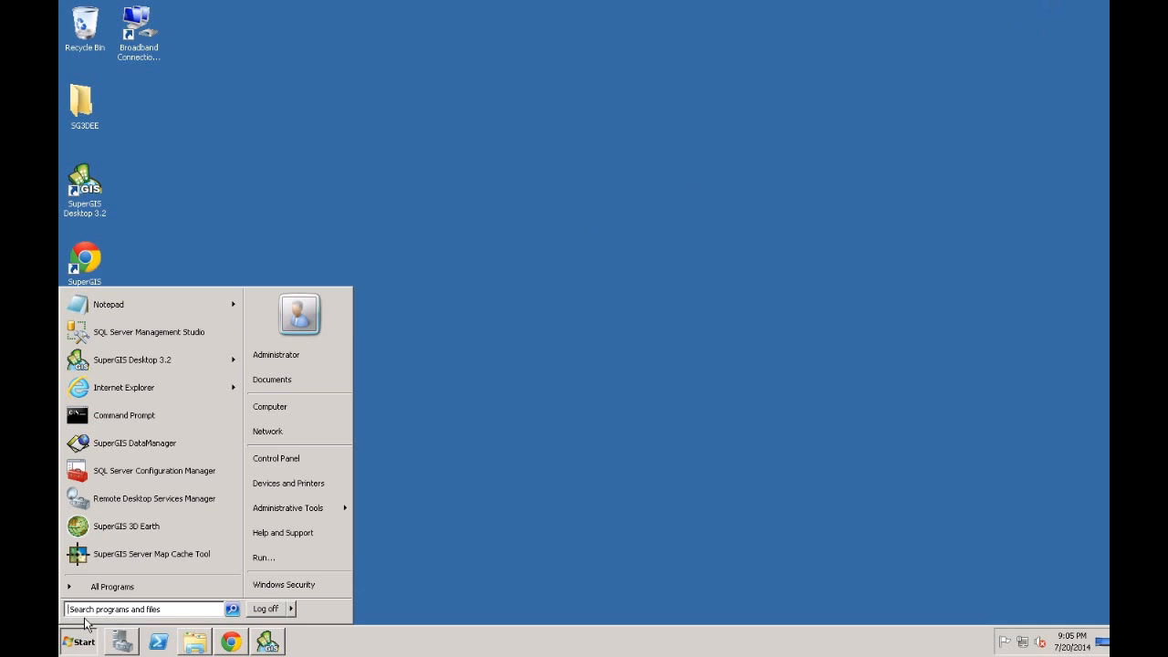
{"action": "left_click", "coordinate": [117, 590]}
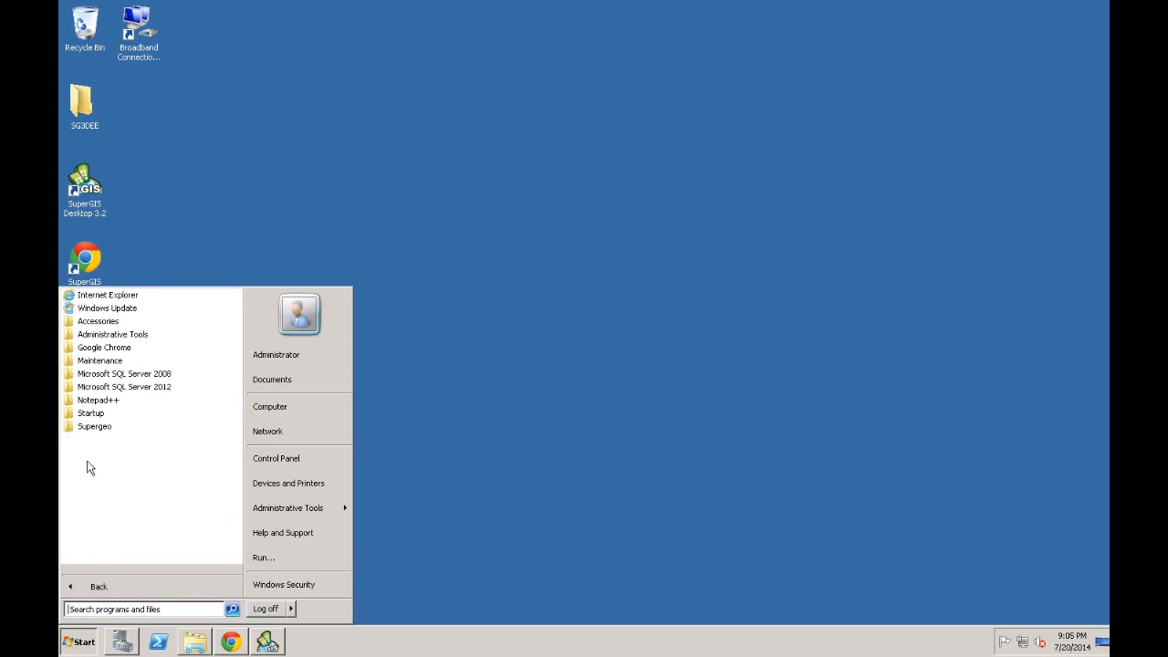
{"action": "left_click", "coordinate": [101, 429]}
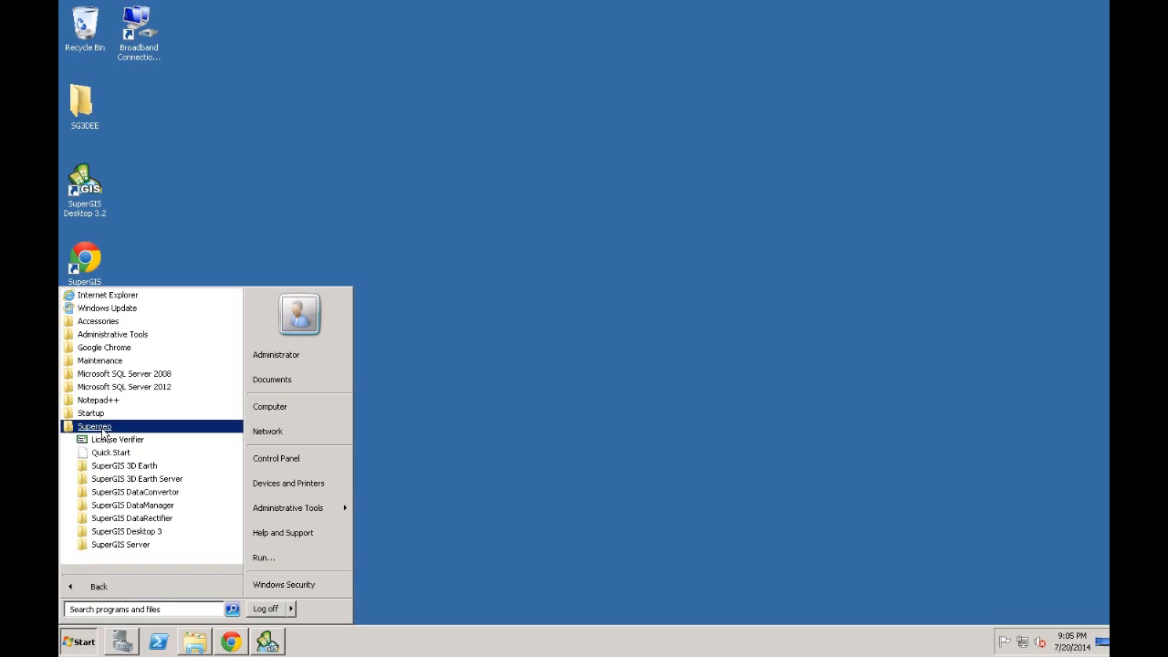
{"action": "left_click", "coordinate": [132, 545]}
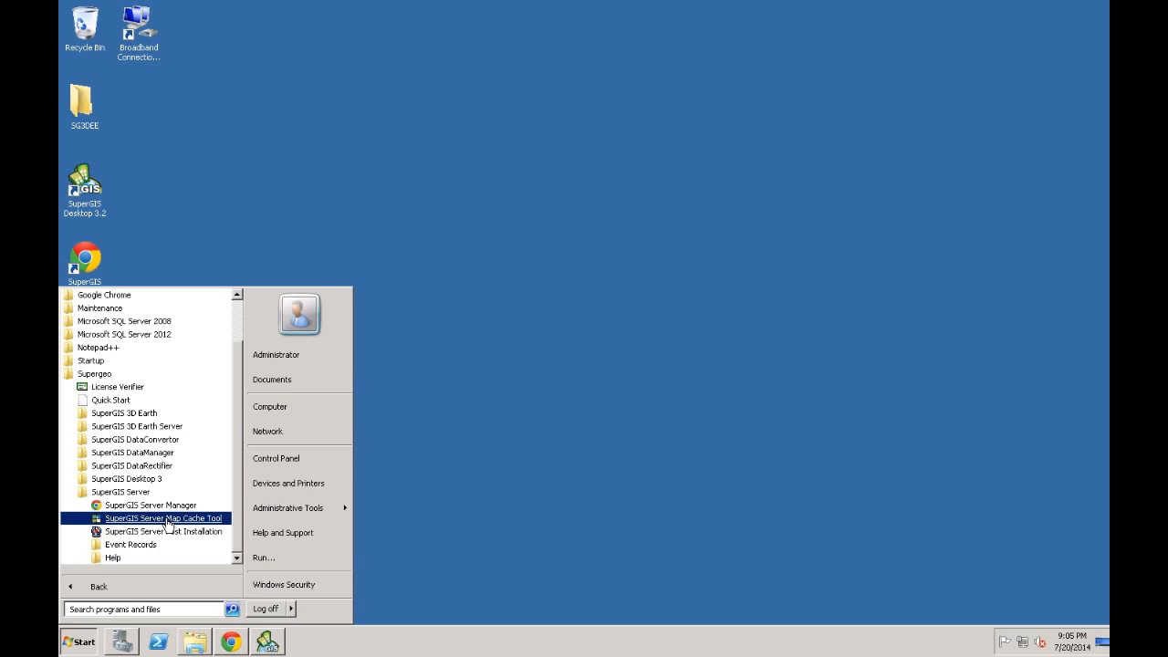
{"action": "left_click", "coordinate": [171, 525]}
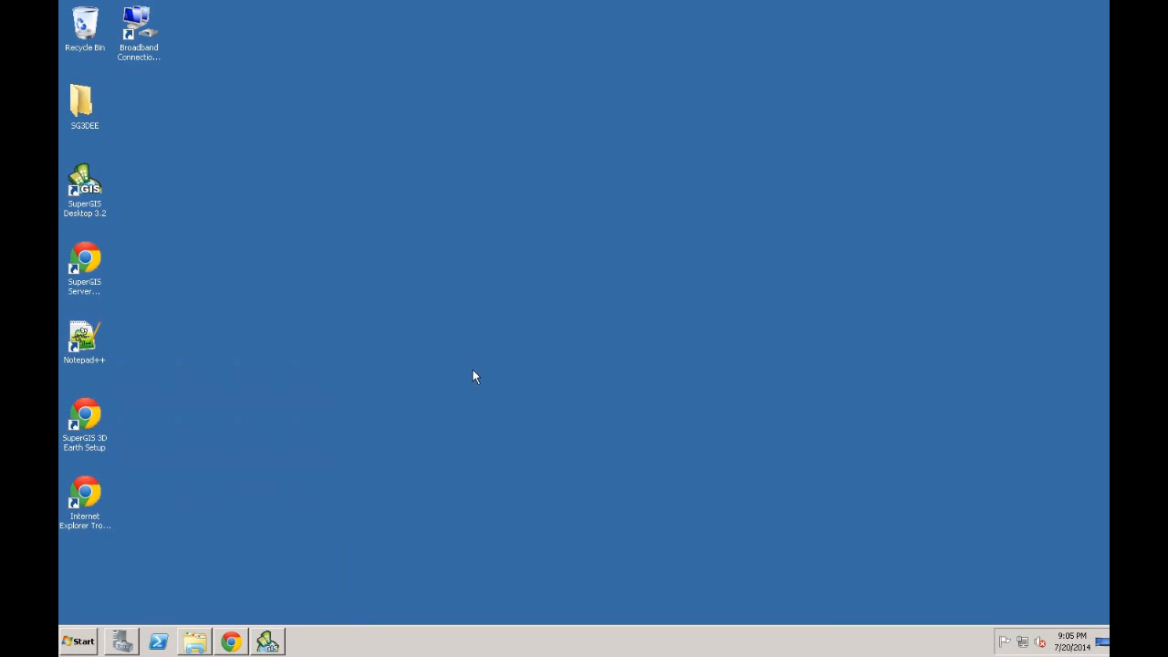
{"action": "left_click_drag", "start_coordinate": [459, 58], "coordinate": [606, 90]}
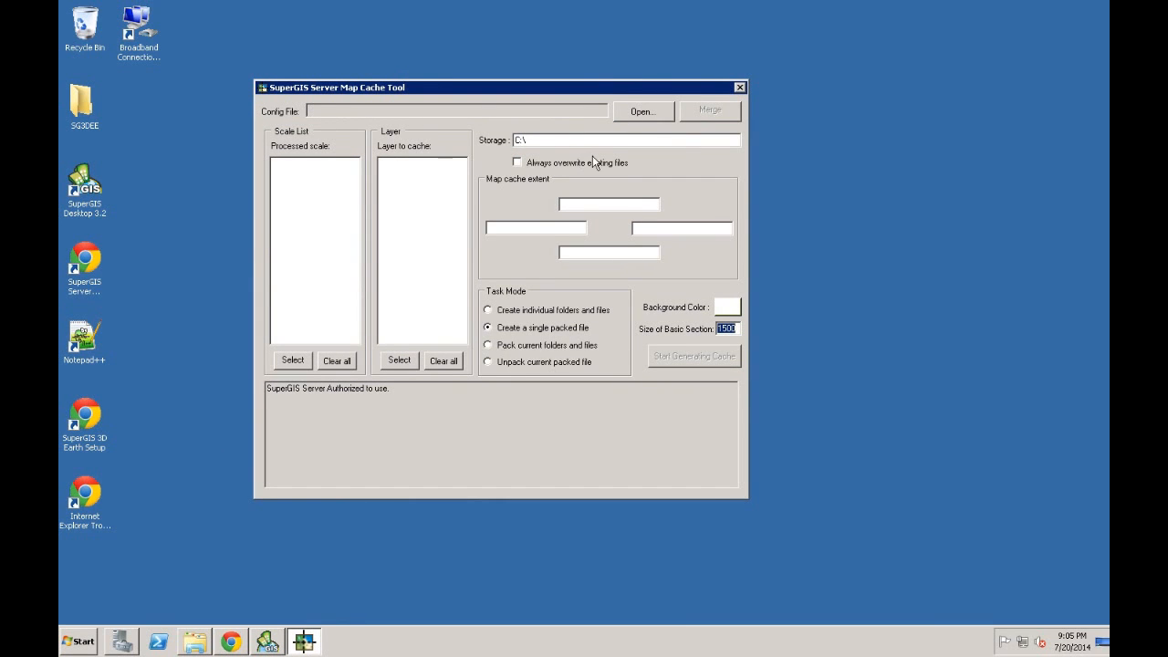
Load Demo2.cfg into the Map Cache Tool and check its storage path C:\MapCache\Demo2.cfg
{"action": "left_click", "coordinate": [639, 114]}
{"action": "left_click_drag", "start_coordinate": [550, 100], "coordinate": [547, 201]}
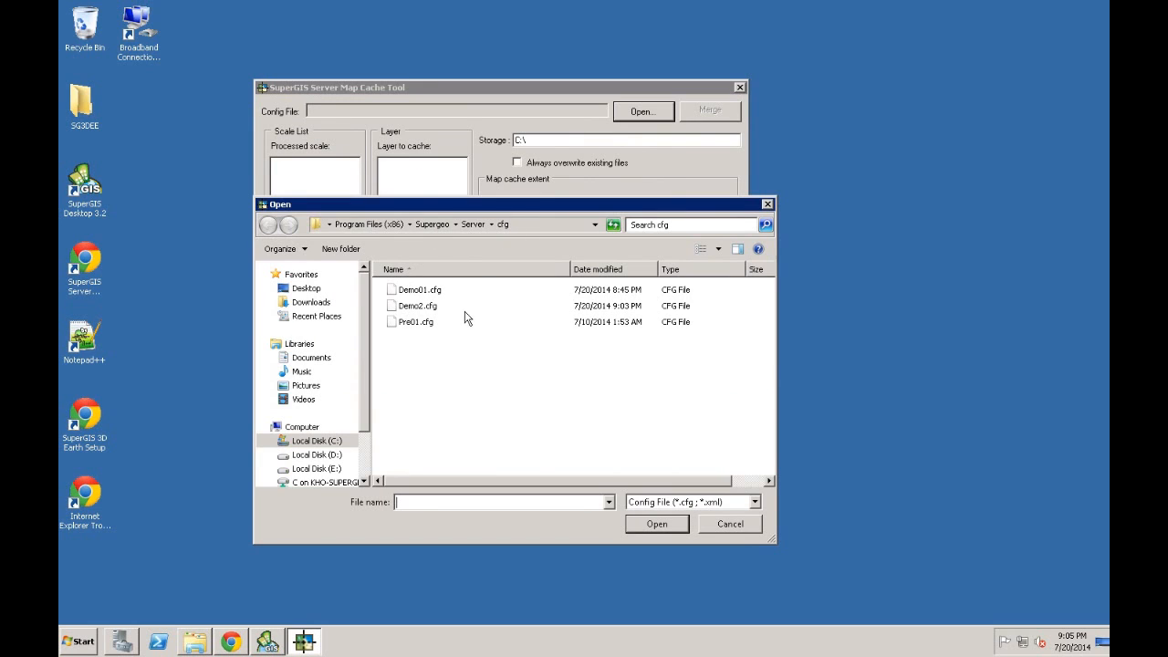
{"action": "left_click", "coordinate": [431, 305]}
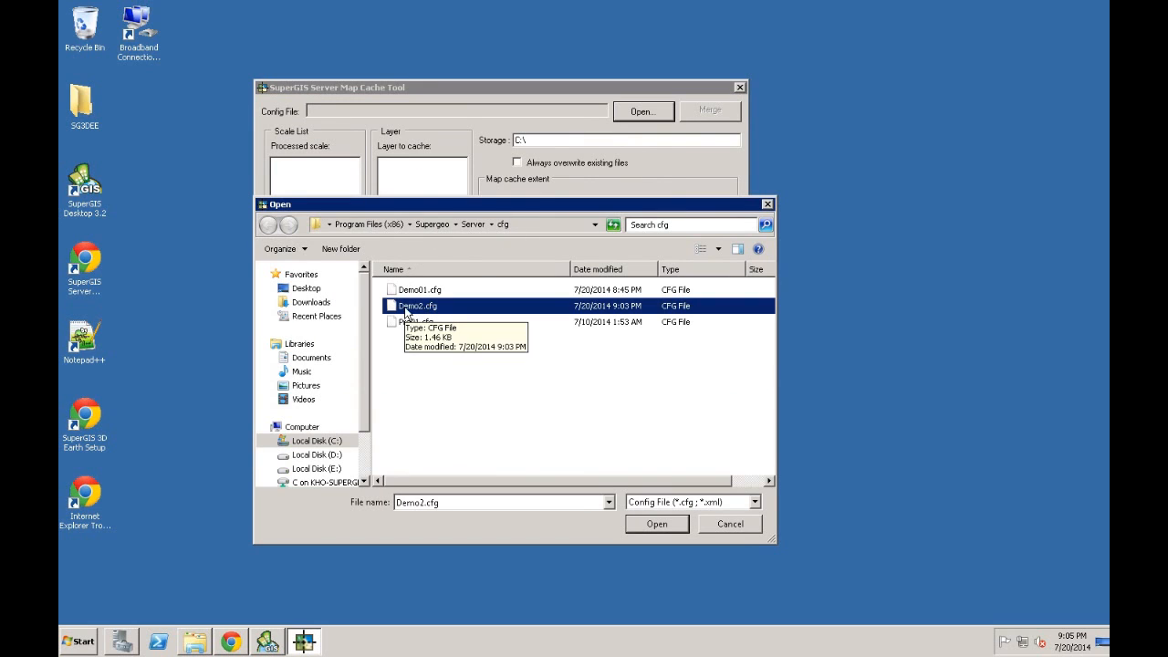
{"action": "left_click", "coordinate": [657, 525]}
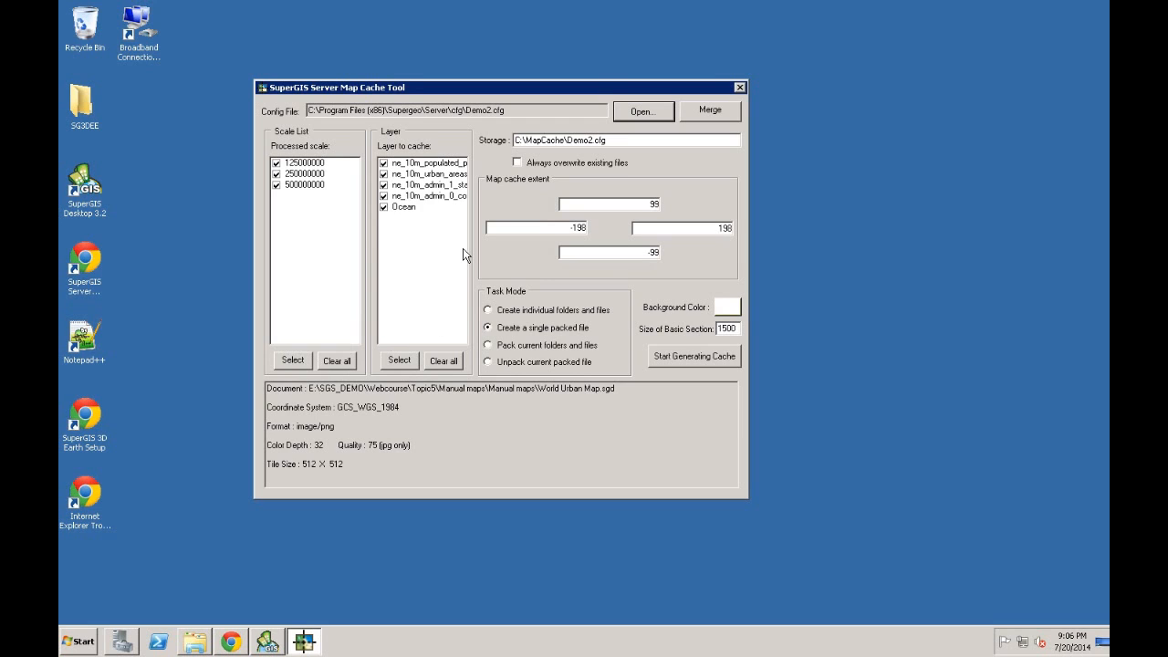
{"action": "left_click", "coordinate": [636, 140]}
Generate the Demo2 cache at scales 125000000, 250000000 and 500000000 as one packed file
{"action": "left_click", "coordinate": [708, 360]}
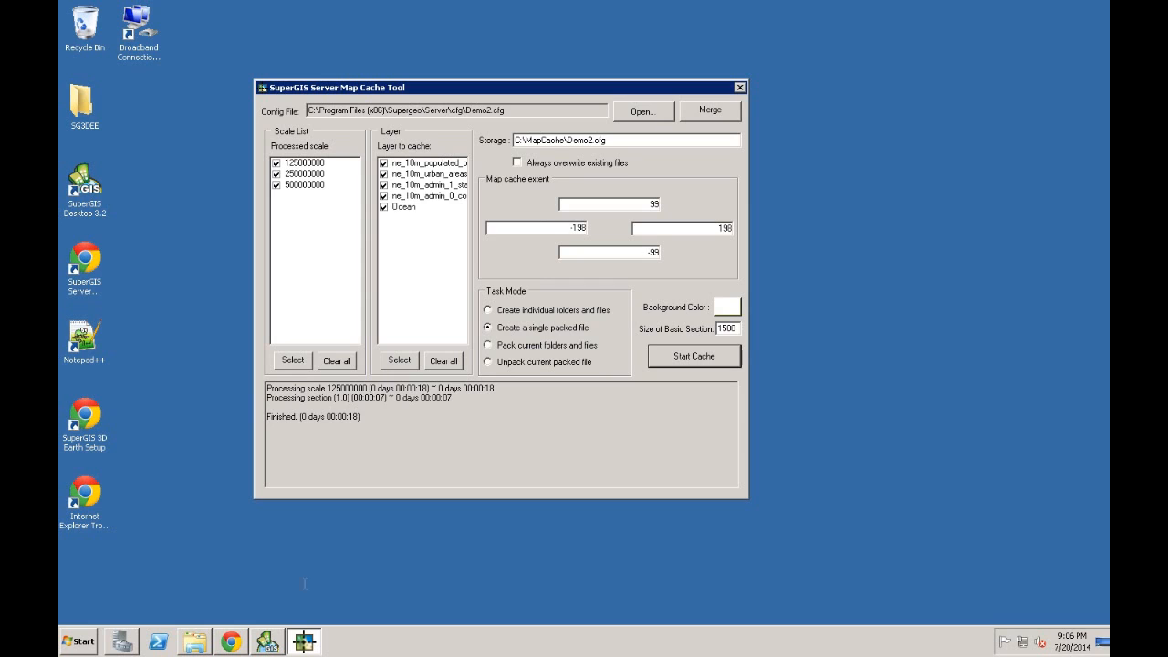
Inspect the new Demo2.cfg.stc (1,013 KB) and Demo2.cfg files in the MapCache folder
{"action": "left_click", "coordinate": [194, 641]}
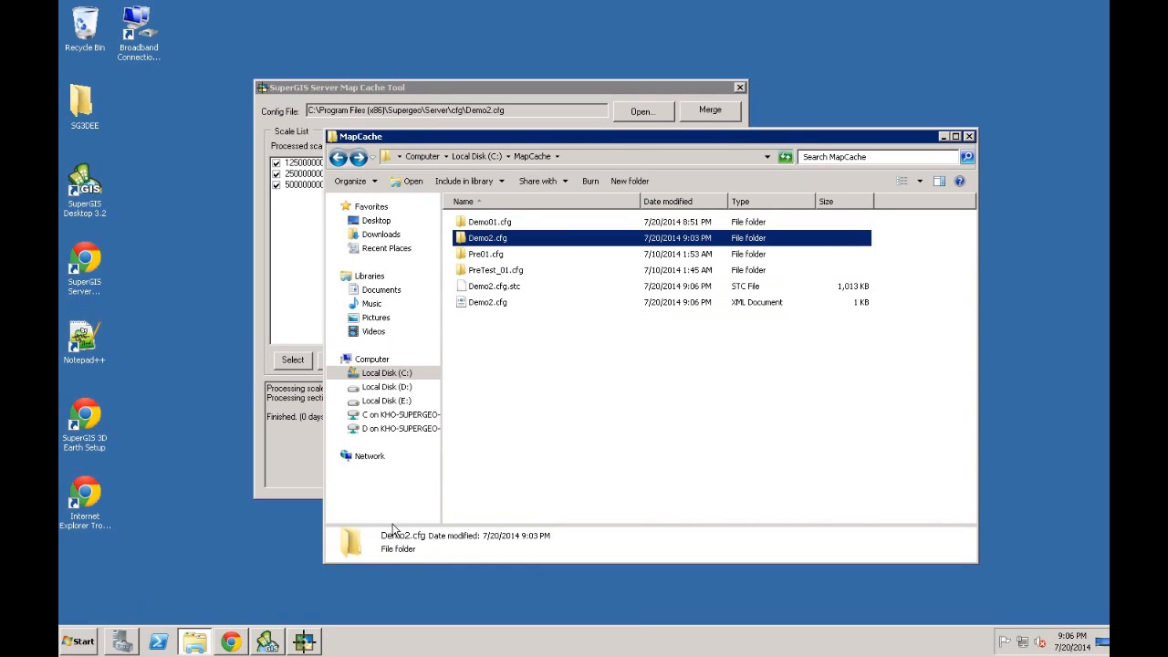
{"action": "left_click", "coordinate": [542, 410]}
{"action": "left_click", "coordinate": [508, 290]}
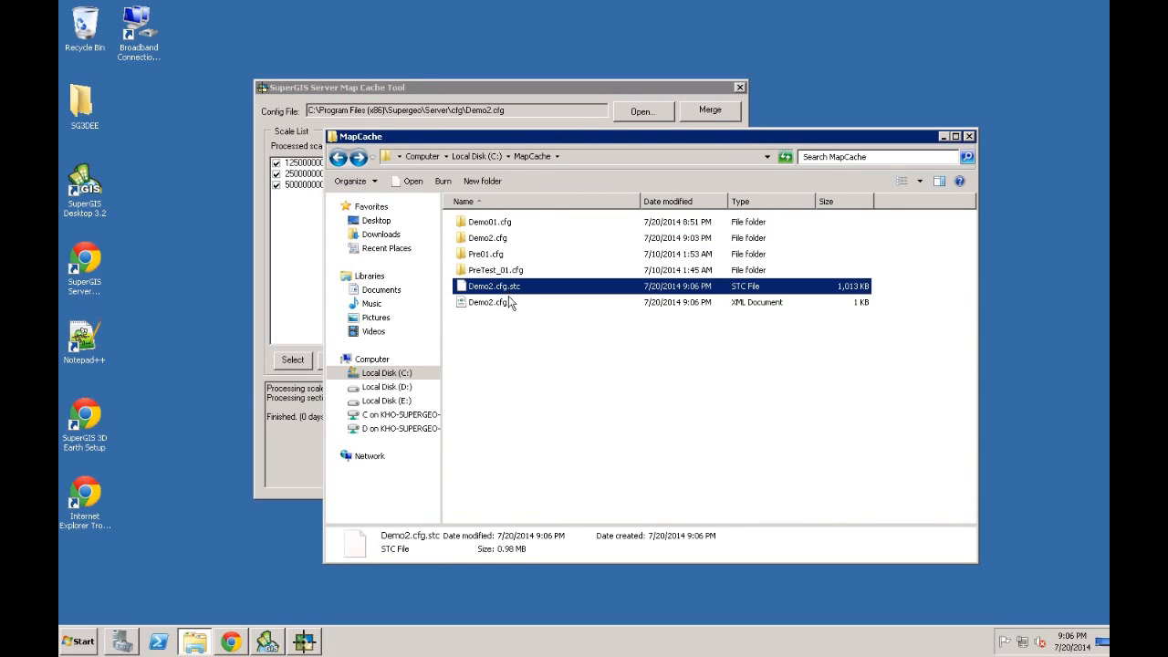
{"action": "left_click", "coordinate": [508, 303]}
{"action": "left_click", "coordinate": [519, 290]}
{"action": "left_click", "coordinate": [522, 302]}
{"action": "left_click", "coordinate": [538, 292]}
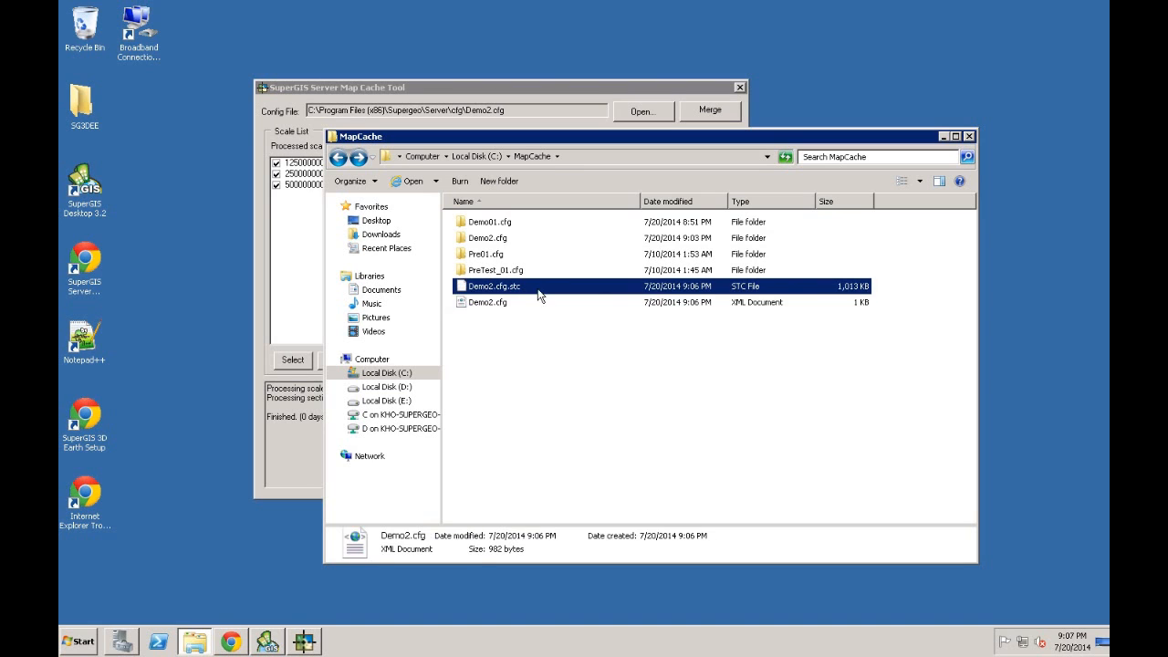
{"action": "left_click", "coordinate": [526, 302]}
{"action": "left_click", "coordinate": [530, 289]}
{"action": "left_click", "coordinate": [529, 303]}
Minimize the MapCache folder window and close the Map Cache Tool
{"action": "left_click", "coordinate": [572, 332]}
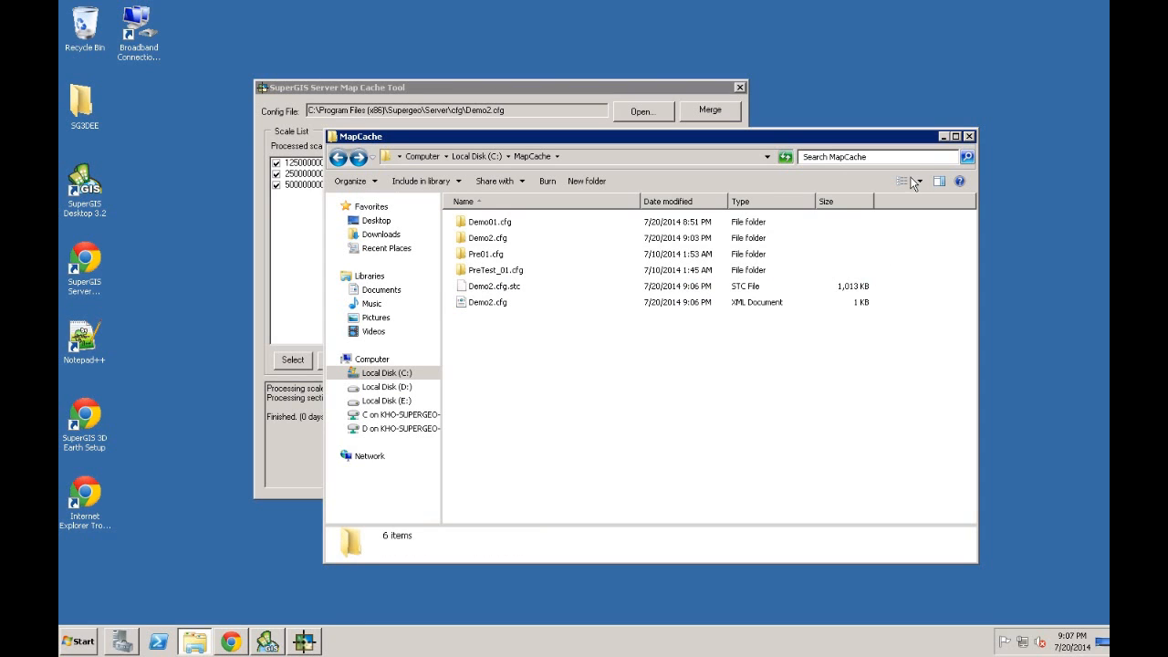
{"action": "left_click", "coordinate": [943, 136]}
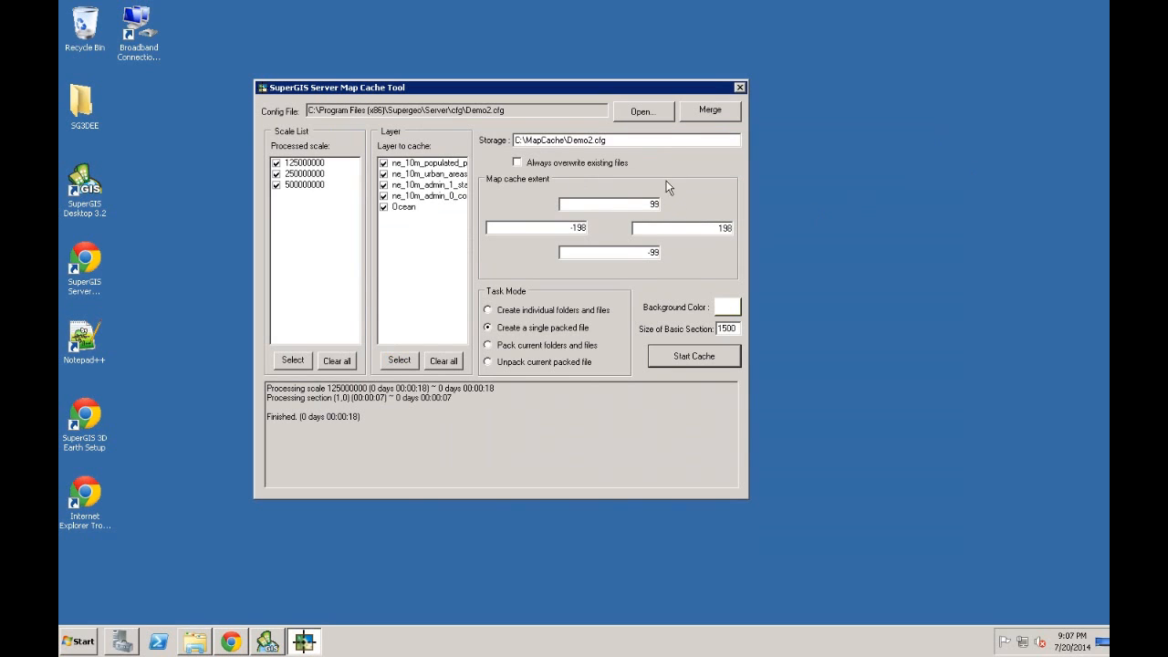
{"action": "left_click", "coordinate": [739, 87]}
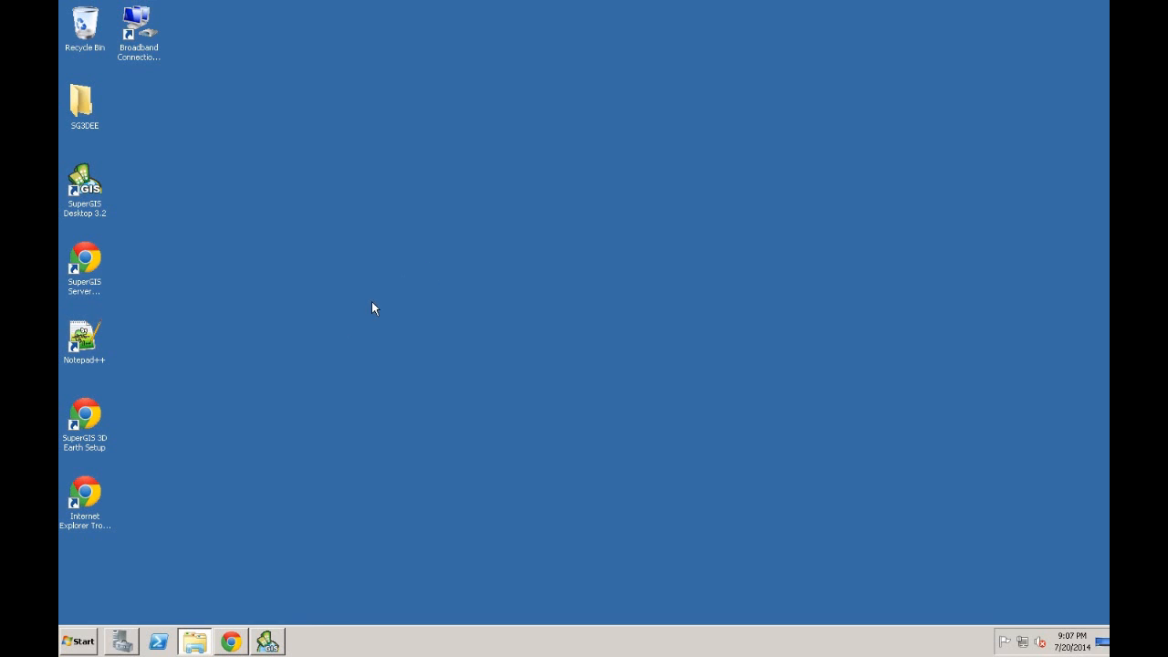
Restart the SuperGIS Server Container service in the Services list
{"action": "left_click", "coordinate": [121, 642]}
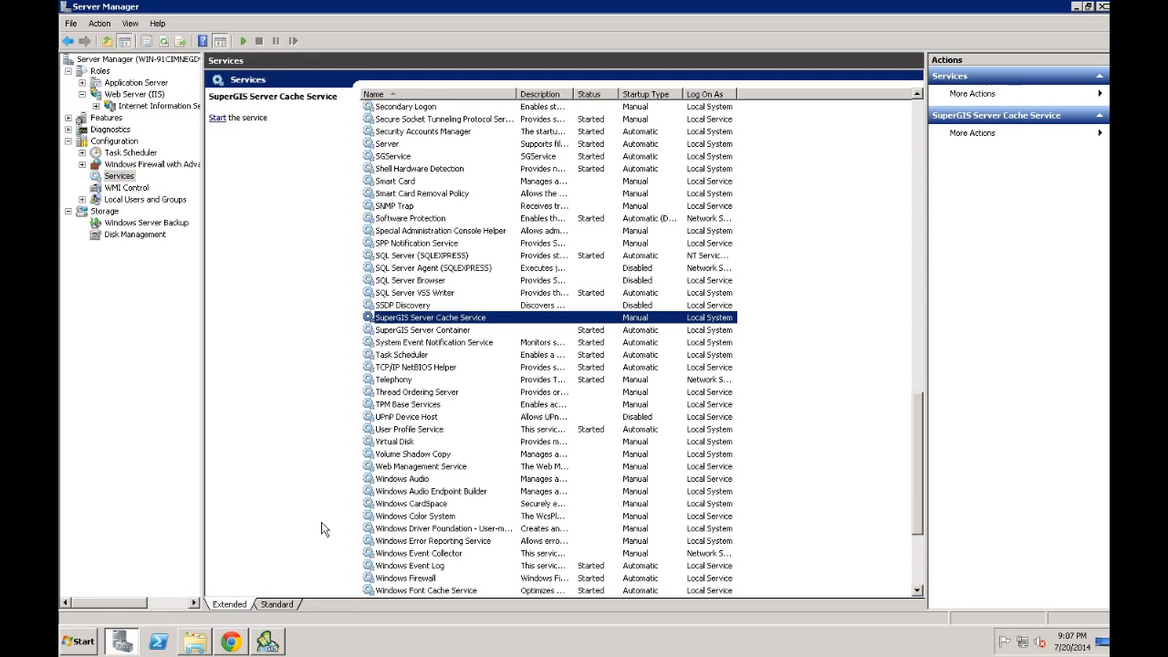
{"action": "left_click", "coordinate": [454, 331]}
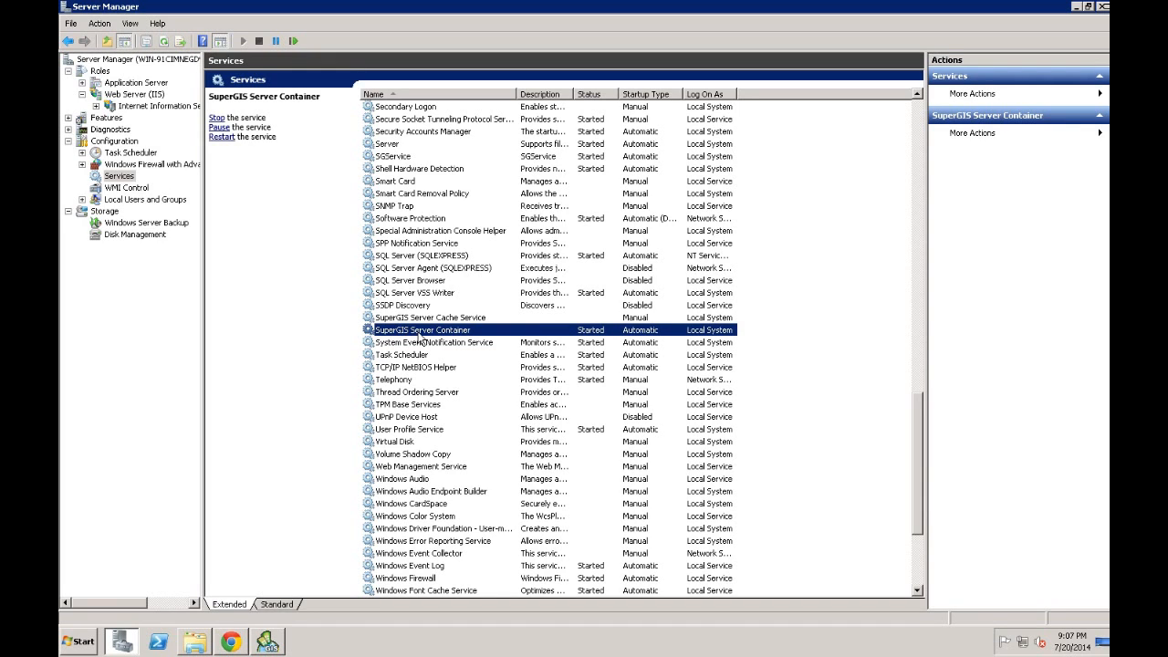
{"action": "left_click", "coordinate": [293, 40]}
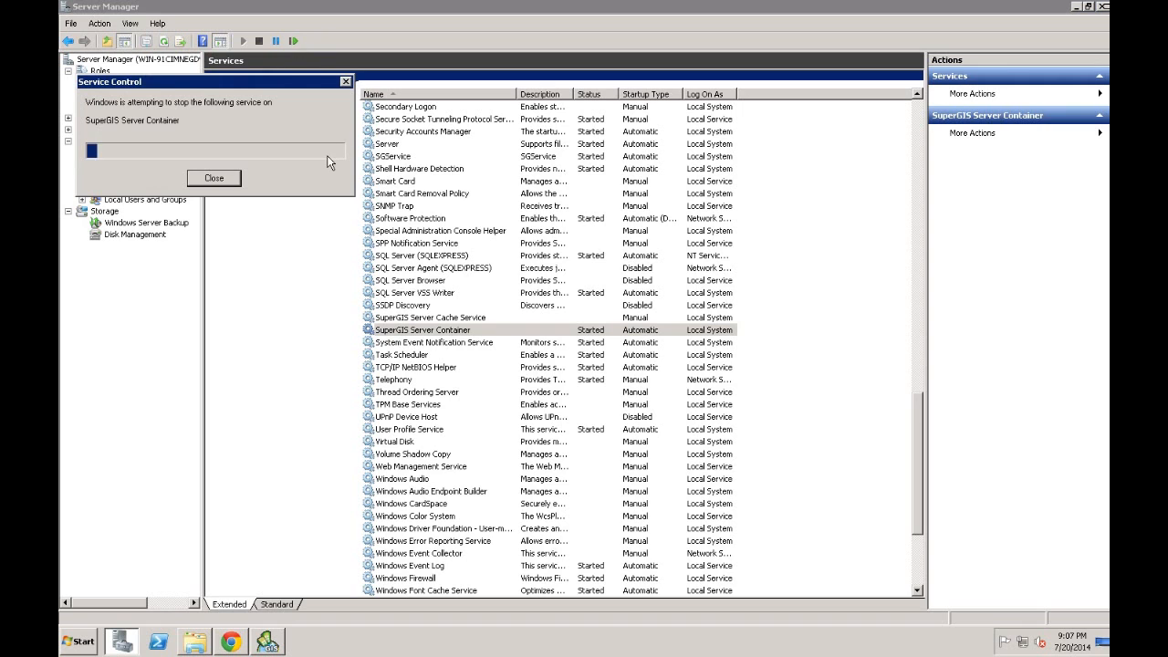
Restart the World Wide Web Publishing Service
{"action": "left_click_drag", "start_coordinate": [917, 410], "coordinate": [918, 493]}
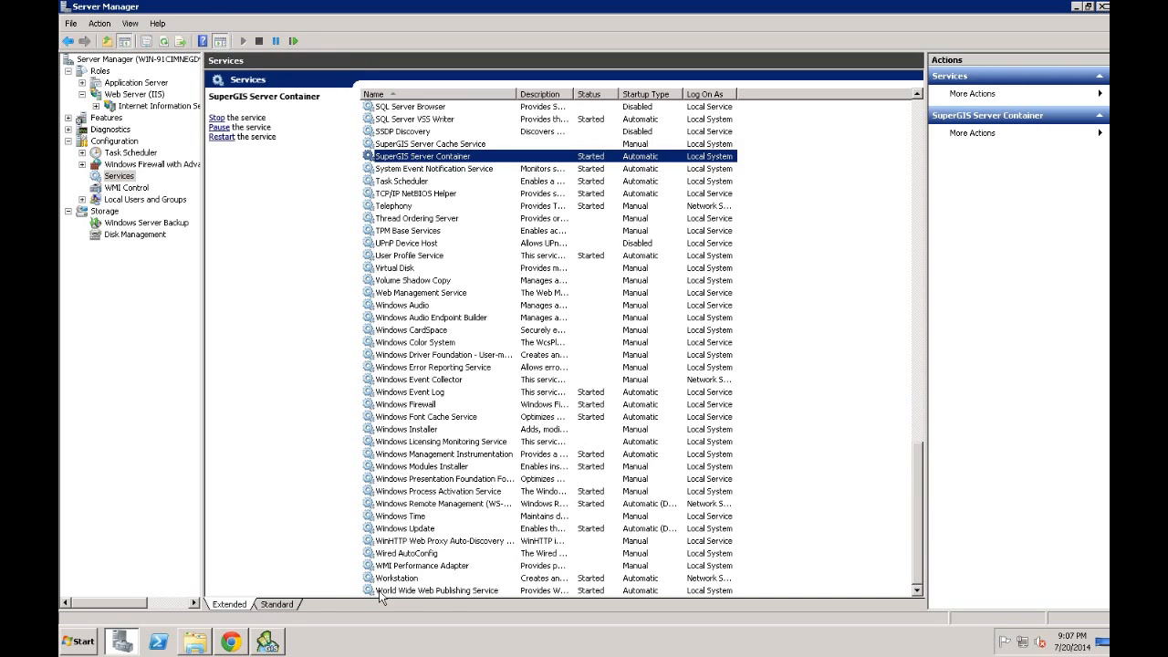
{"action": "left_click", "coordinate": [459, 592]}
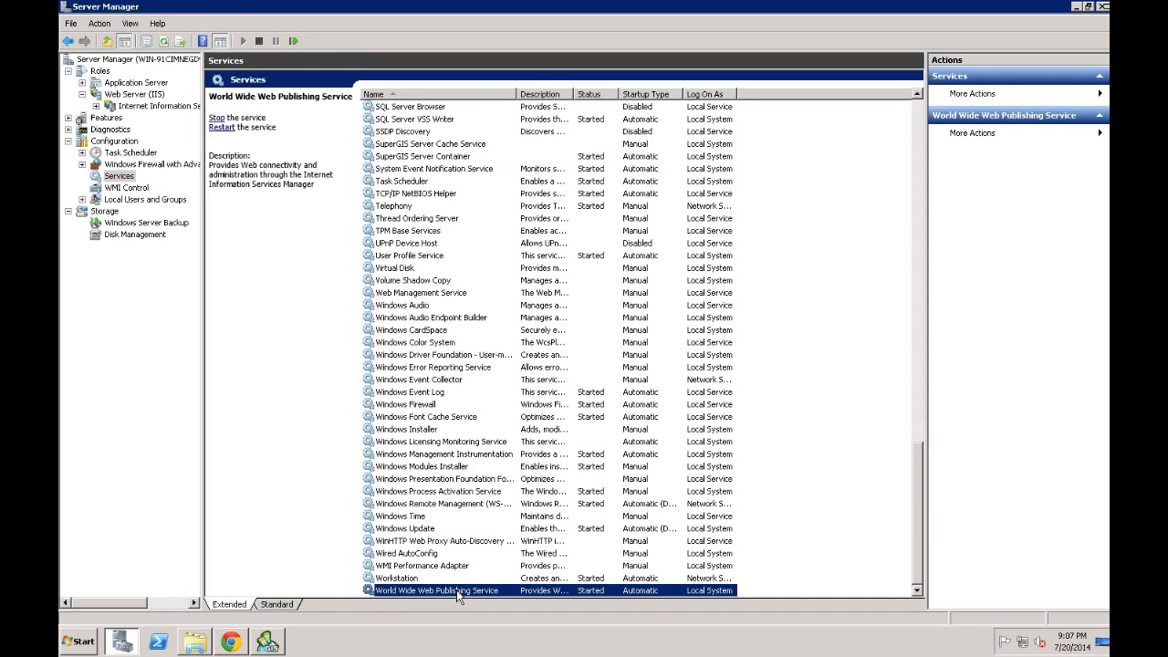
{"action": "left_click", "coordinate": [294, 42]}
Refresh the Default Web Site in IIS Manager
{"action": "left_click", "coordinate": [129, 106]}
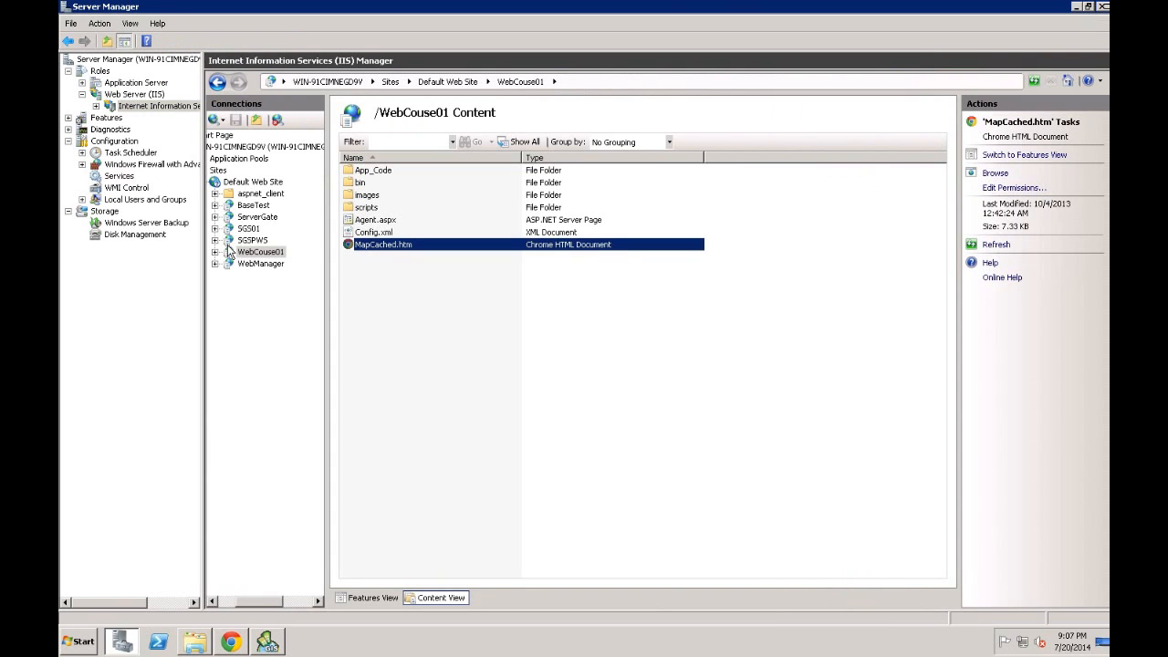
{"action": "right_click", "coordinate": [251, 182]}
{"action": "left_click", "coordinate": [305, 301]}
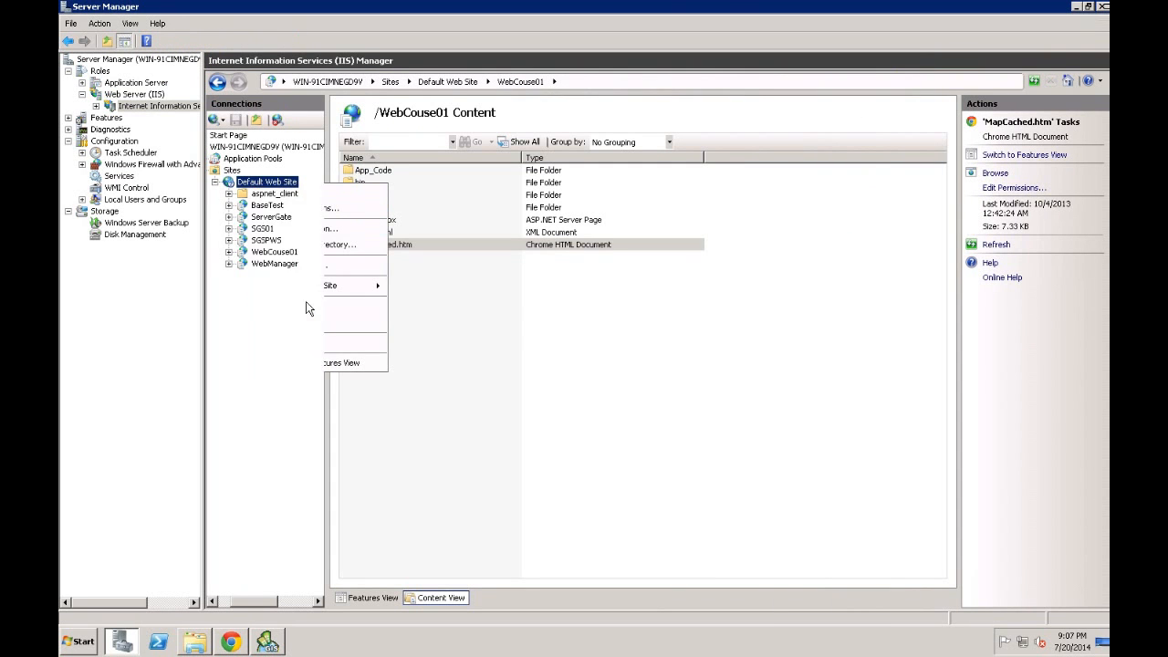
Browse Demo2_MC's MapCached.htm page in the web browser
{"action": "left_click", "coordinate": [271, 218]}
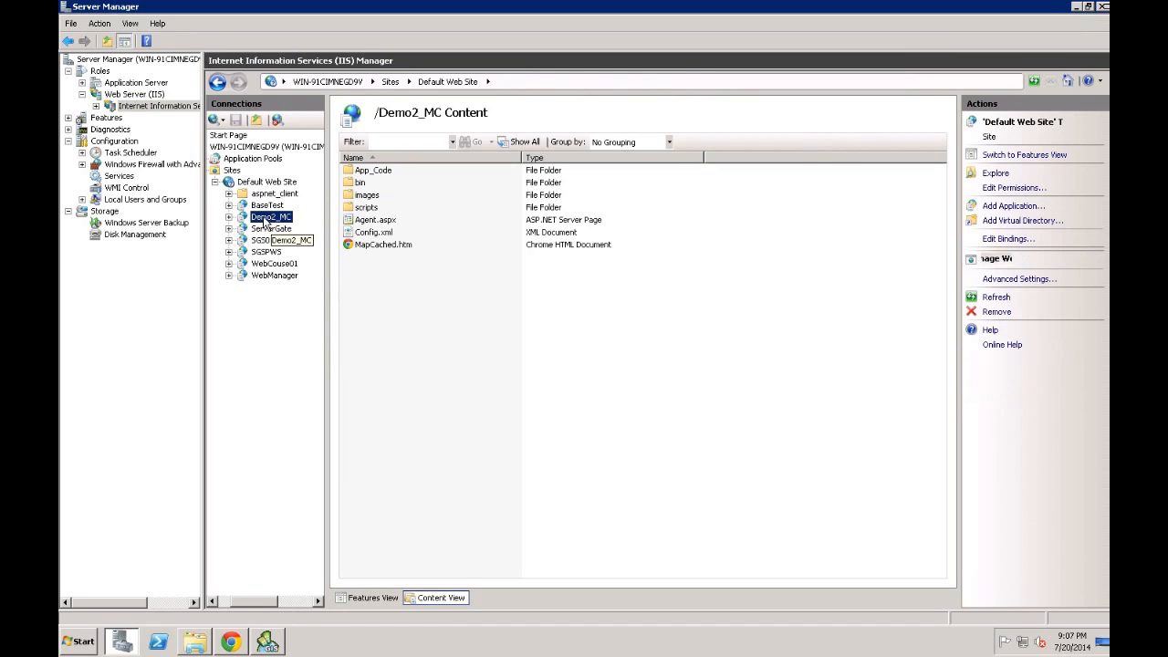
{"action": "left_click", "coordinate": [393, 245]}
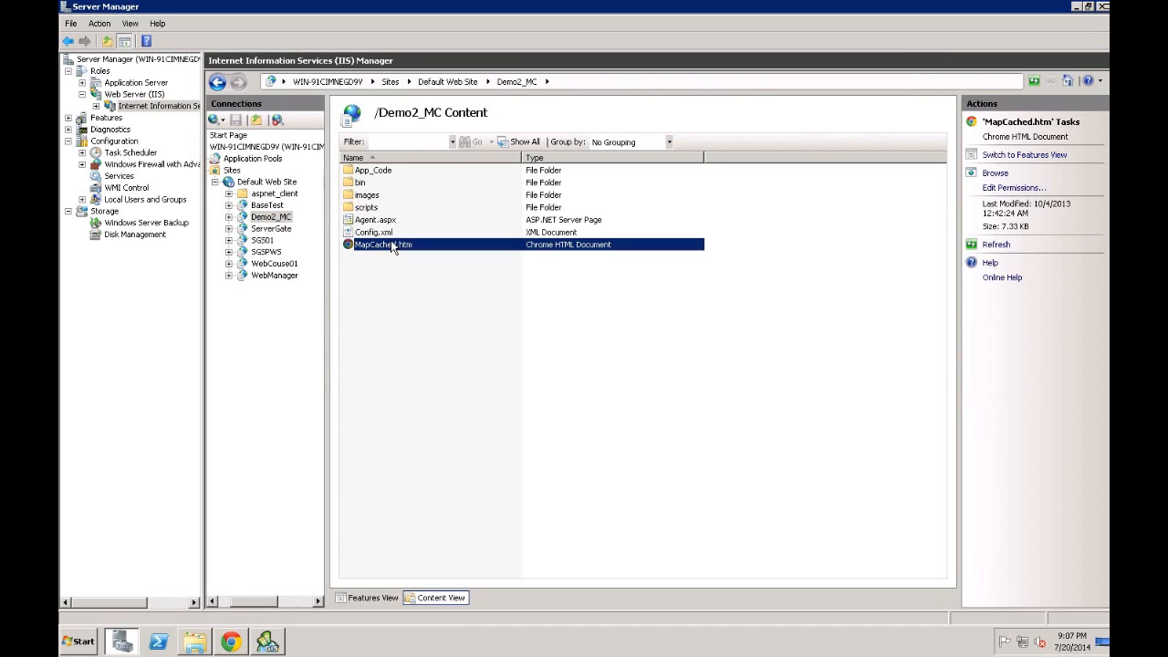
{"action": "right_click", "coordinate": [392, 243]}
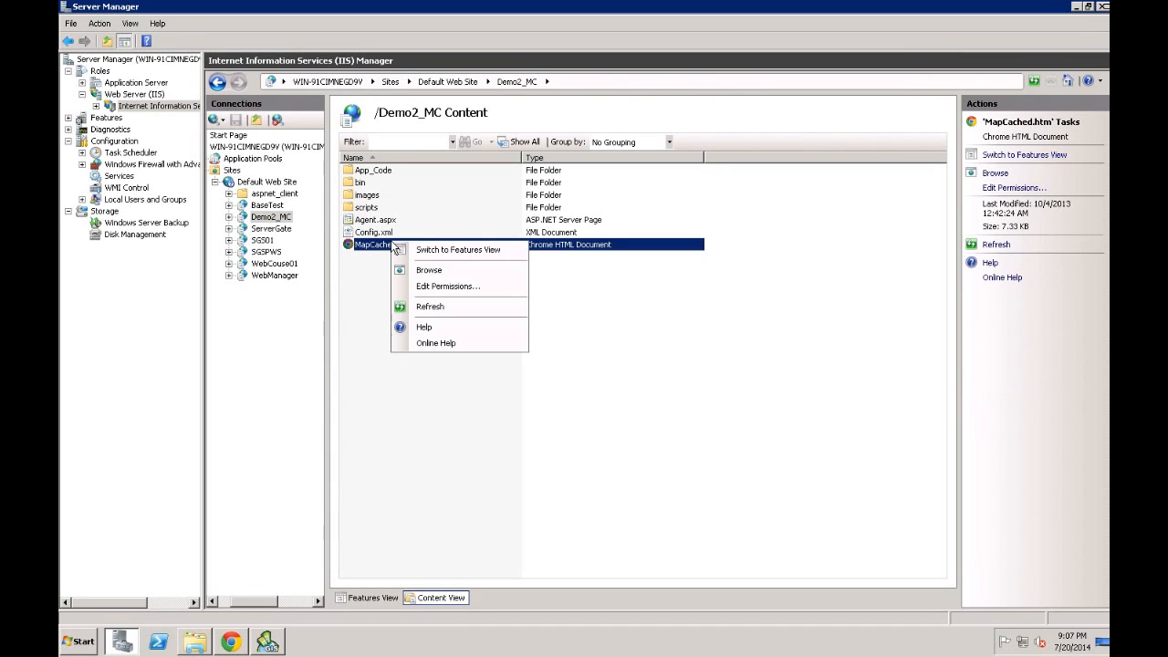
{"action": "left_click", "coordinate": [465, 274]}
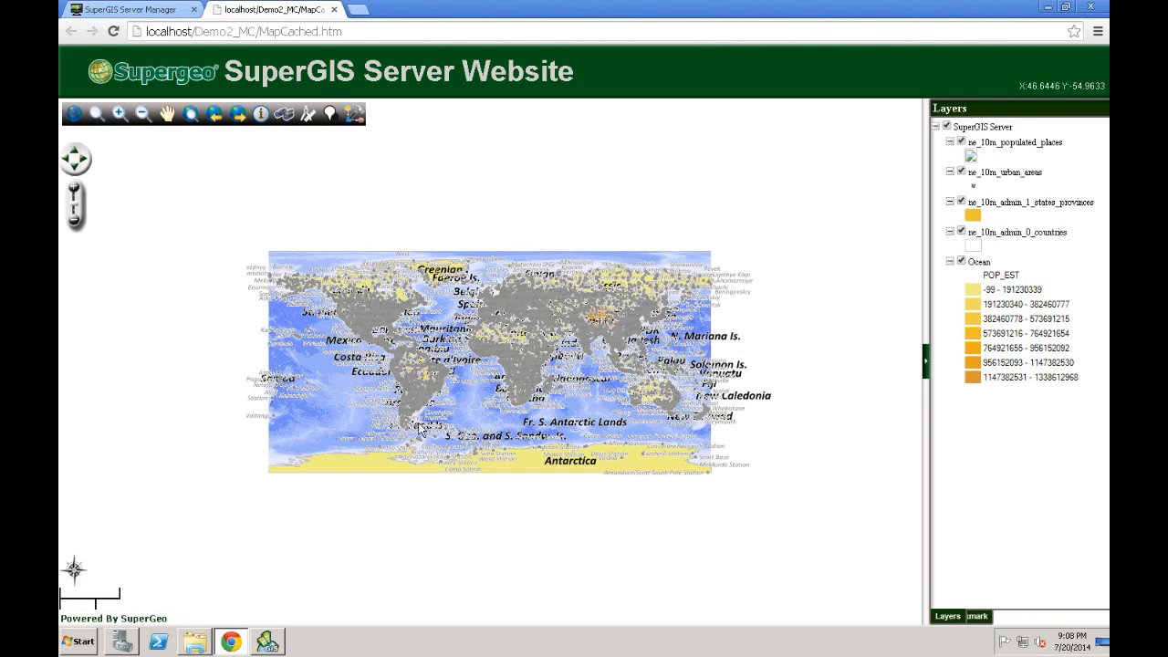
Zoom the cached web map out and in across several levels, then pan it
{"action": "left_click", "coordinate": [75, 220]}
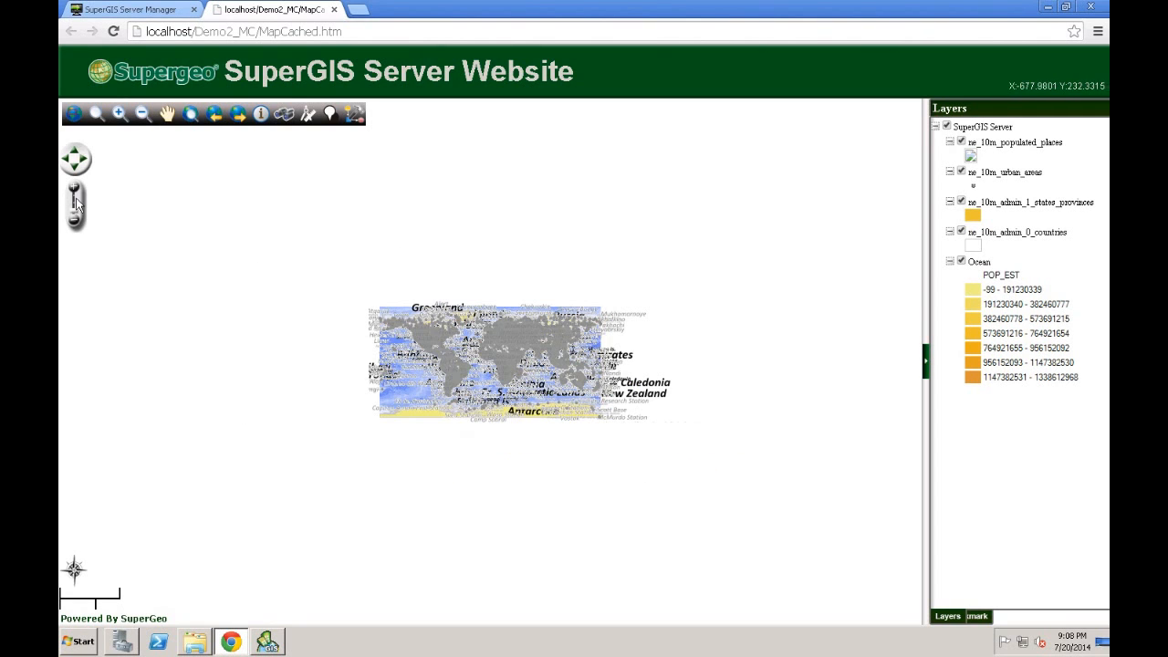
{"action": "left_click", "coordinate": [78, 196]}
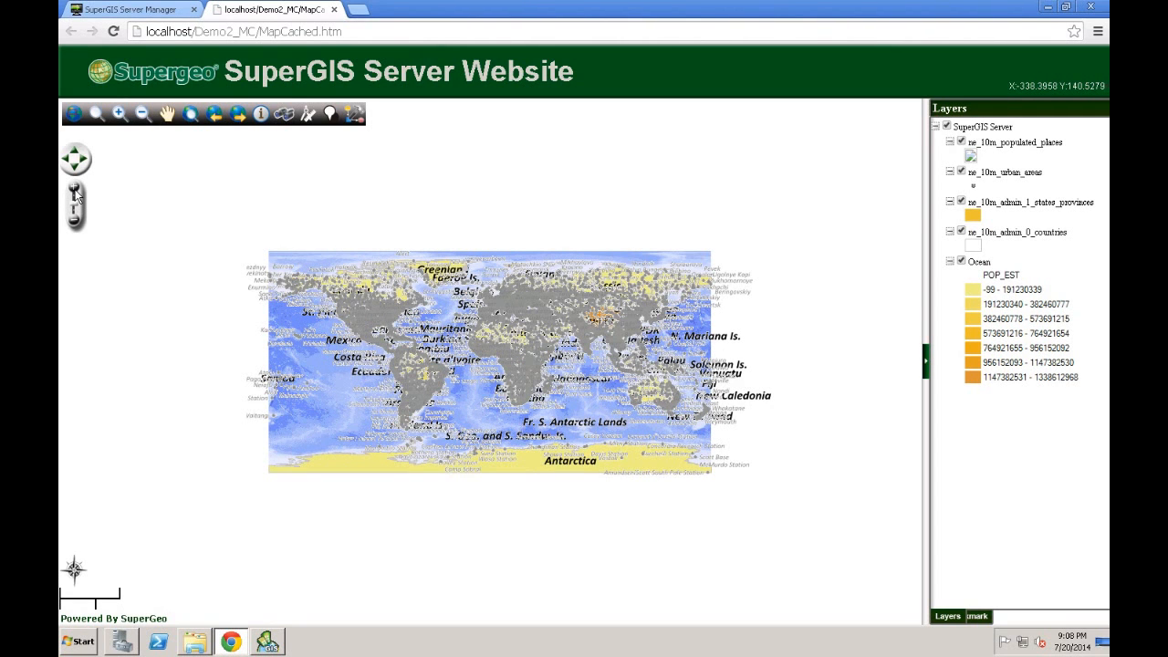
{"action": "left_click", "coordinate": [77, 196]}
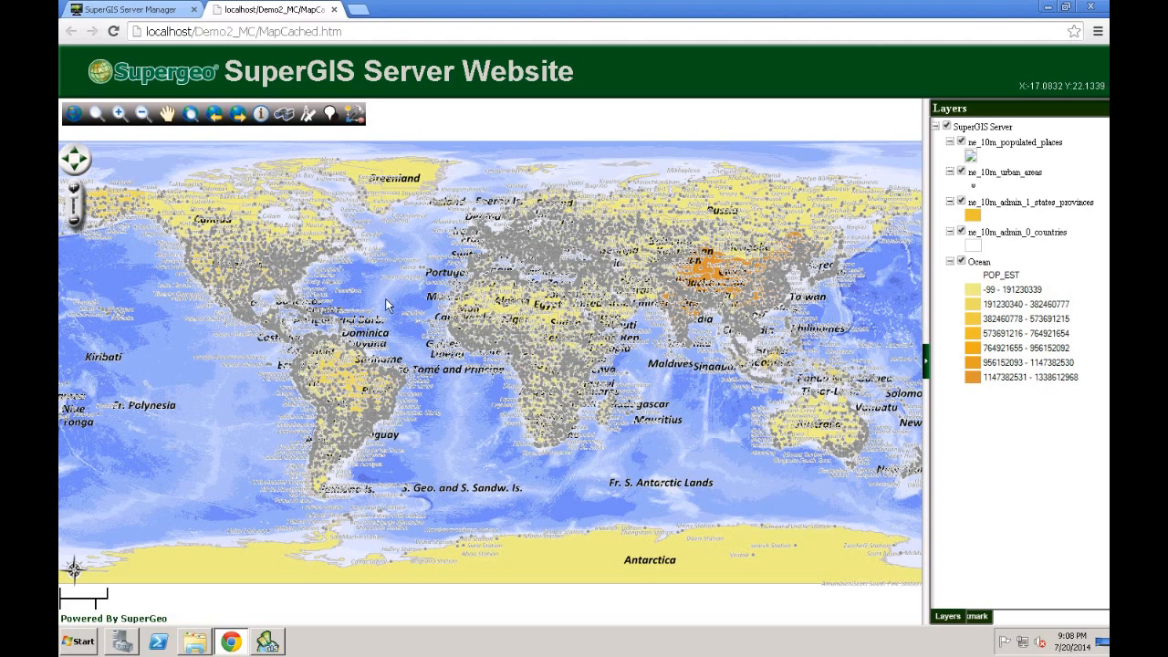
{"action": "left_click", "coordinate": [73, 221]}
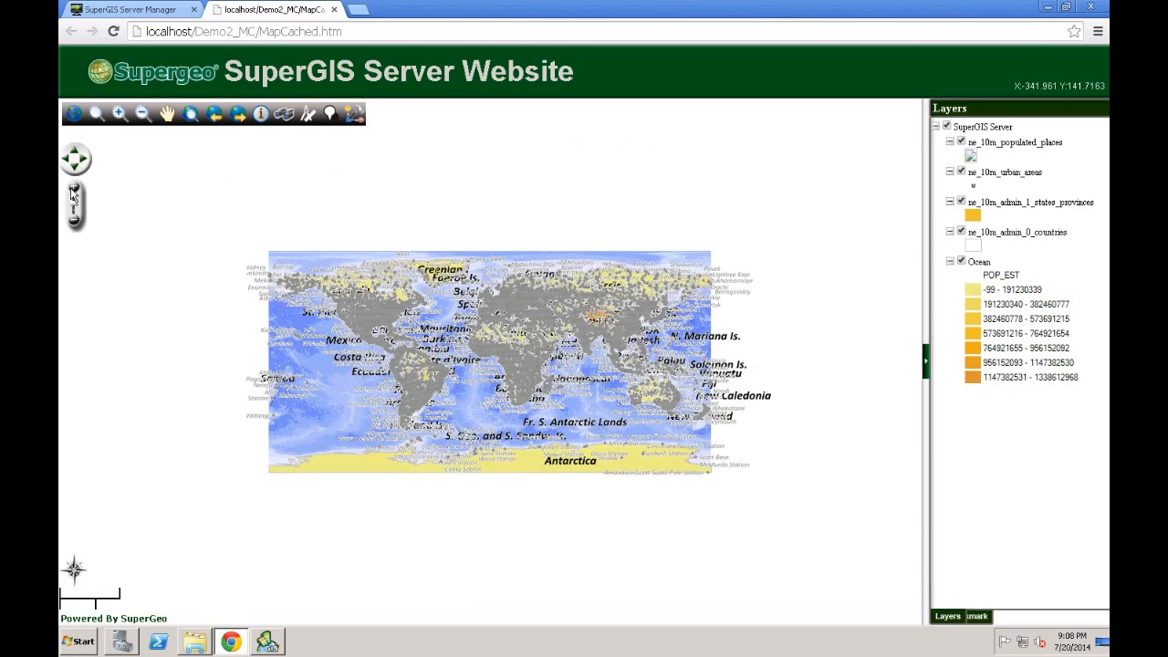
{"action": "left_click", "coordinate": [74, 193]}
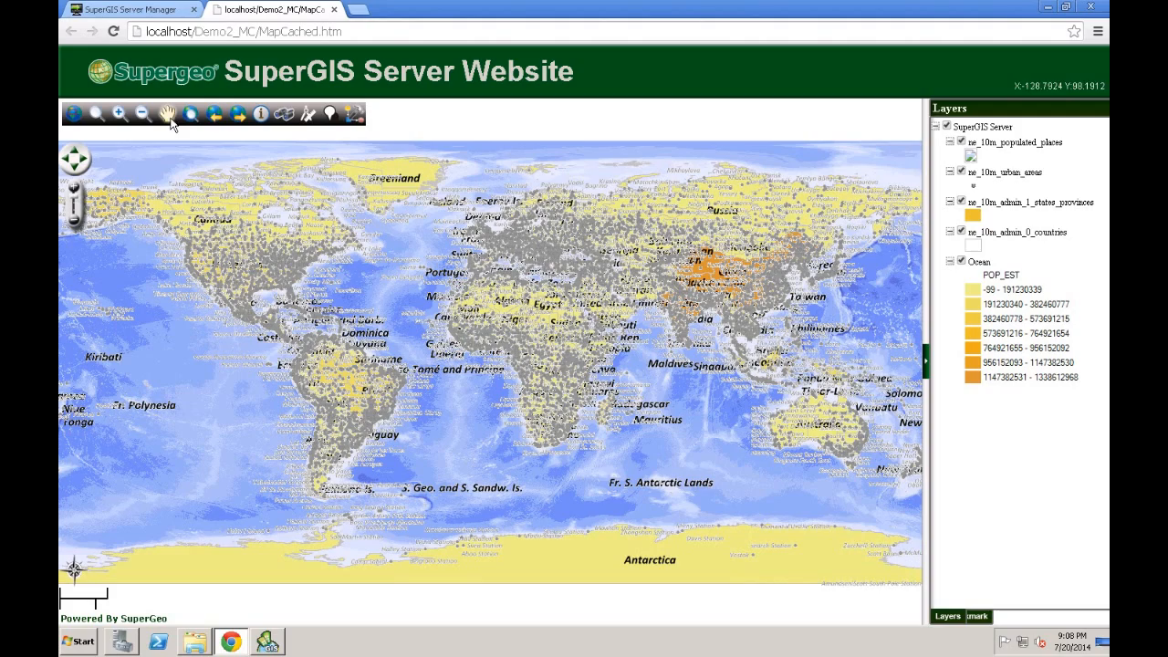
{"action": "left_click_drag", "start_coordinate": [328, 301], "coordinate": [374, 280]}
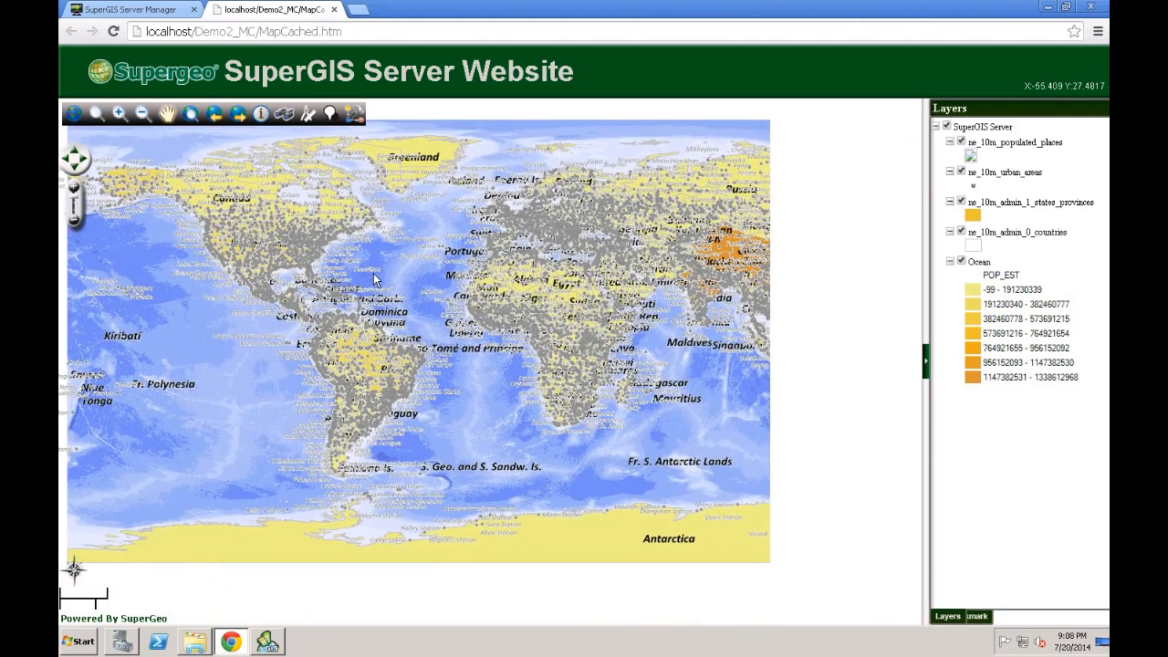
Minimize Chrome and Server Manager and bring back SuperGIS Desktop's World Urban Map
{"action": "left_click", "coordinate": [1043, 7]}
{"action": "left_click", "coordinate": [1045, 7]}
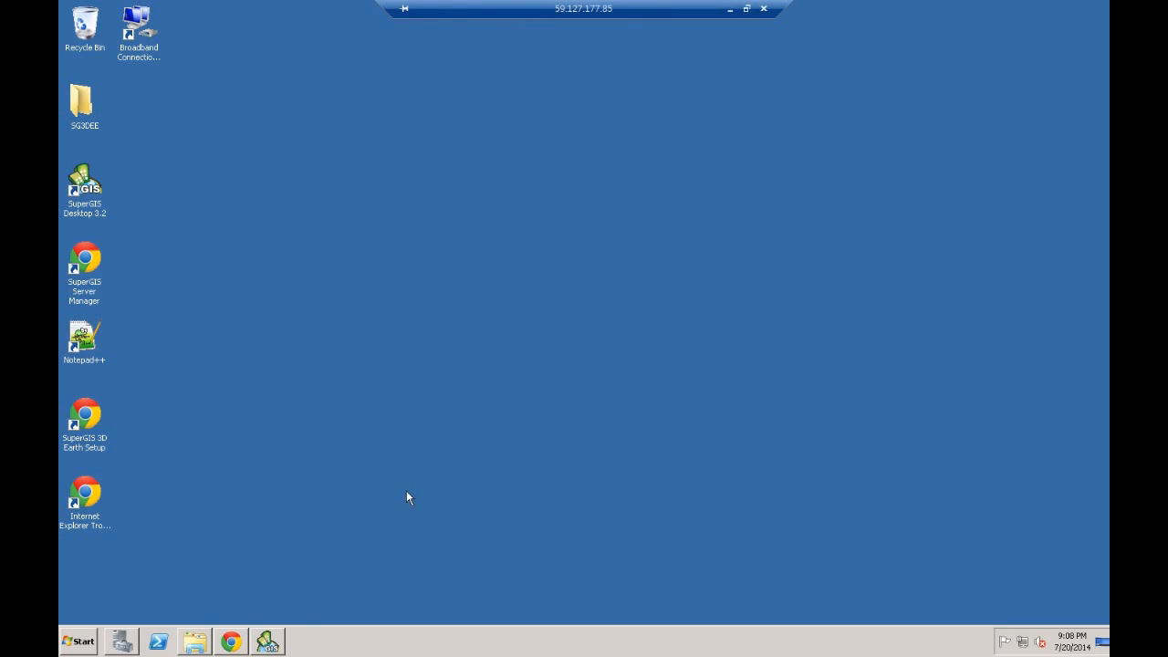
{"action": "left_click", "coordinate": [270, 643]}
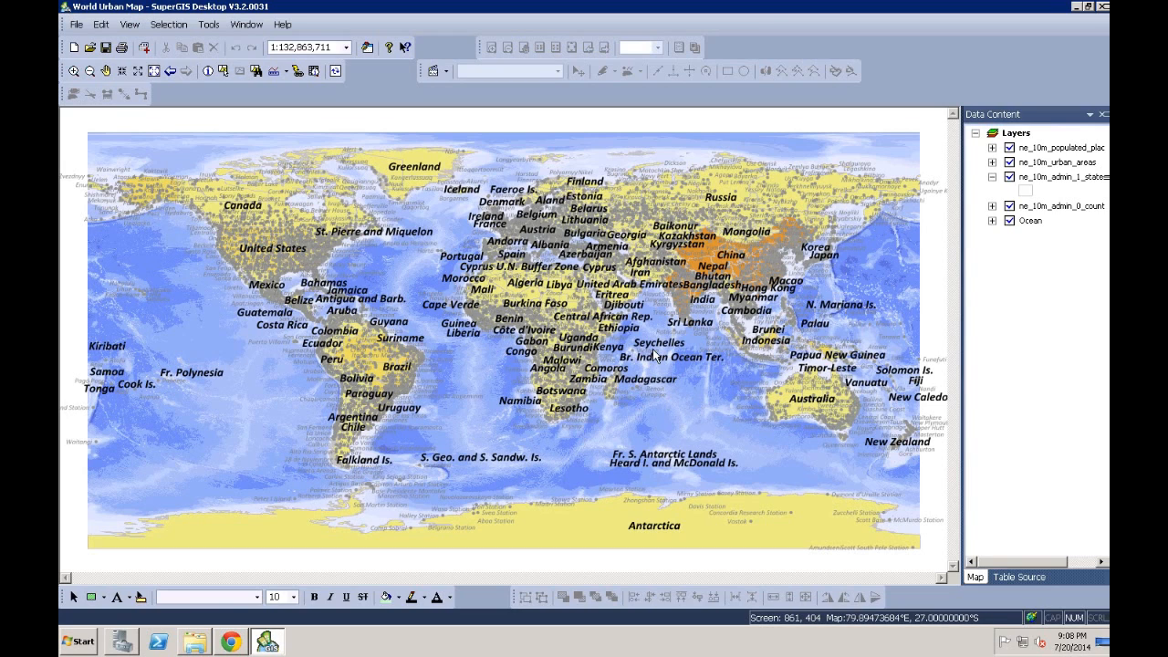
Zoom the World Urban Map in on West Africa with the Zoom In tool
{"action": "left_click", "coordinate": [75, 71]}
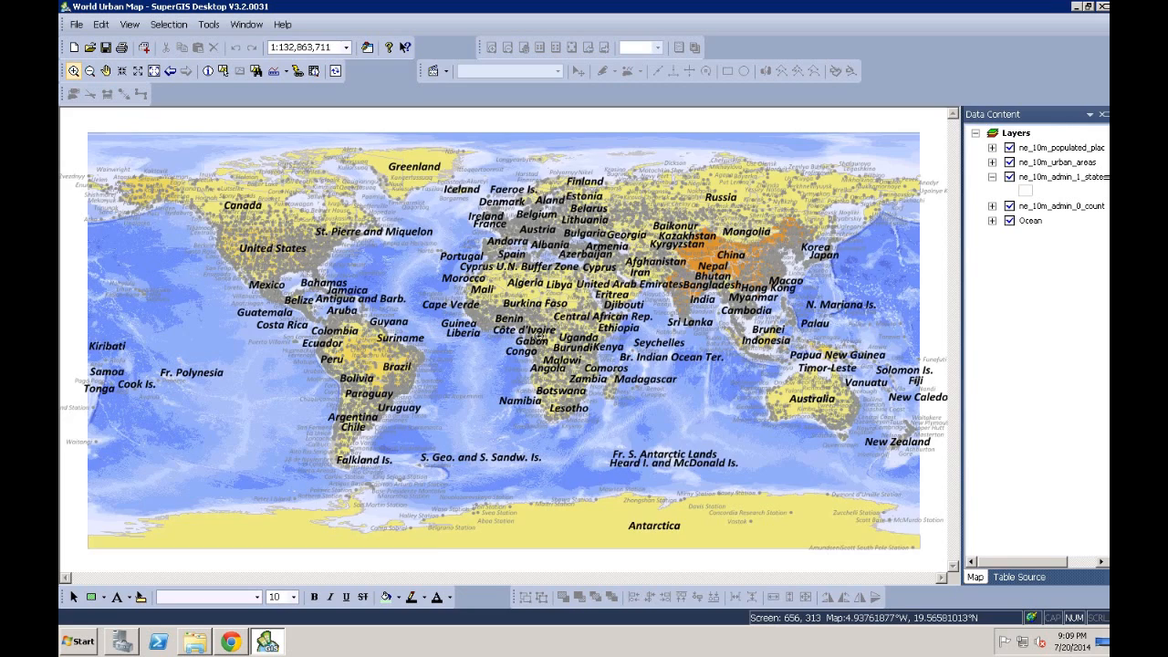
{"action": "left_click", "coordinate": [538, 336]}
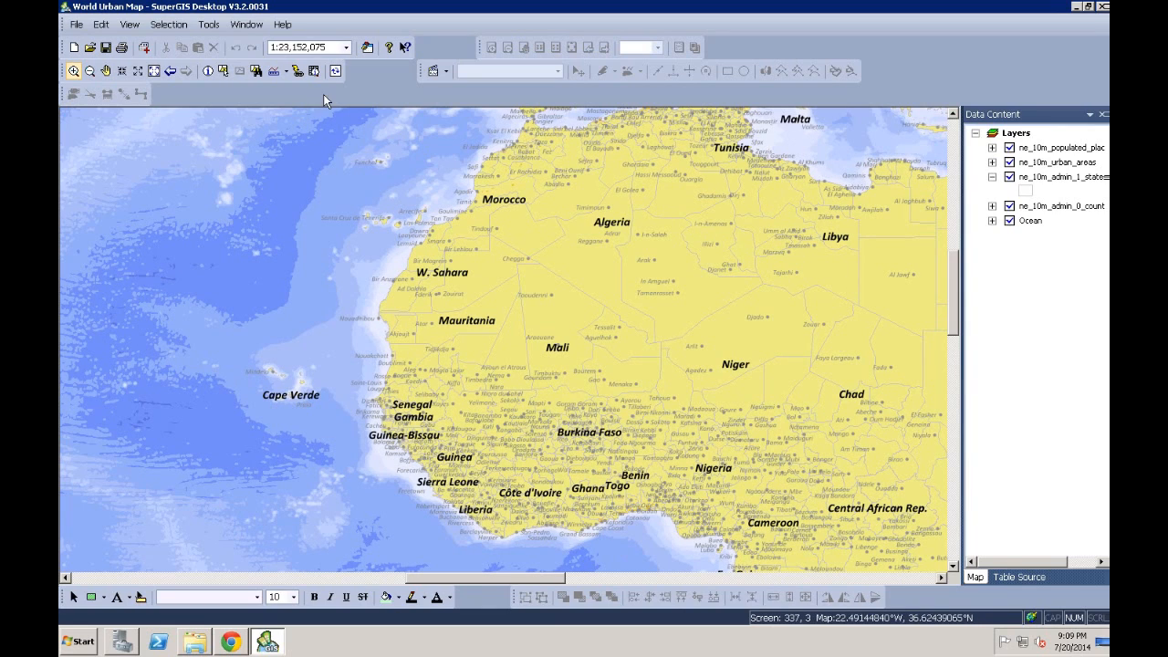
Show the Cache Generator toolbar and open its cache settings
{"action": "right_click", "coordinate": [378, 82]}
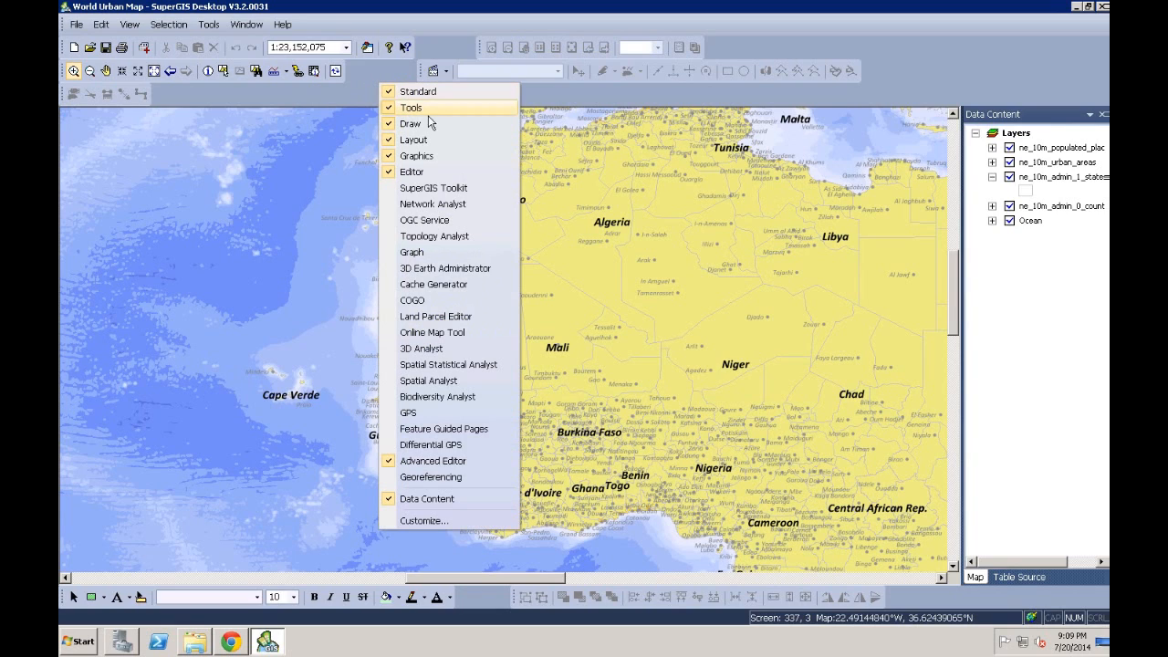
{"action": "left_click", "coordinate": [433, 284]}
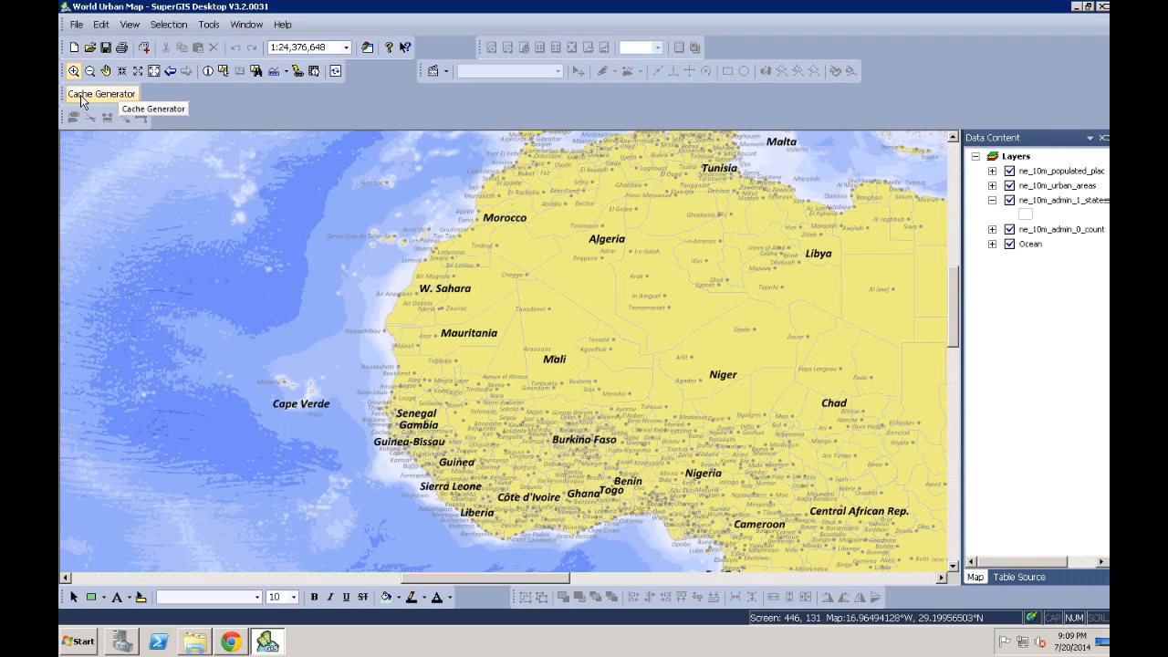
{"action": "left_click", "coordinate": [108, 96]}
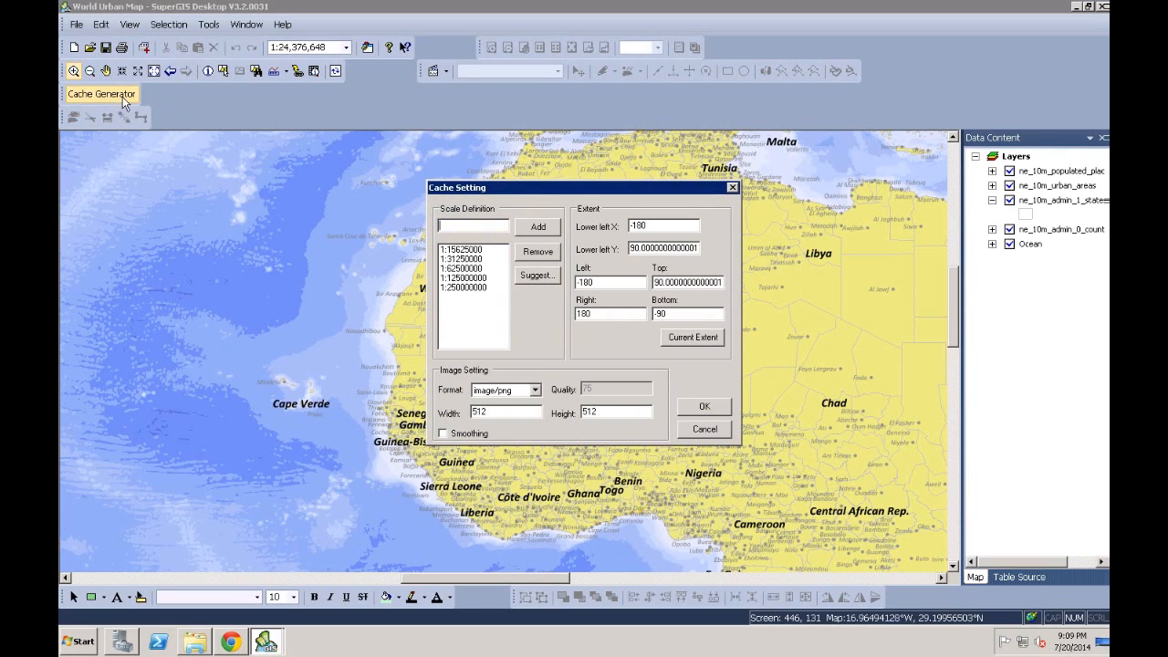
{"action": "left_click_drag", "start_coordinate": [467, 185], "coordinate": [168, 176]}
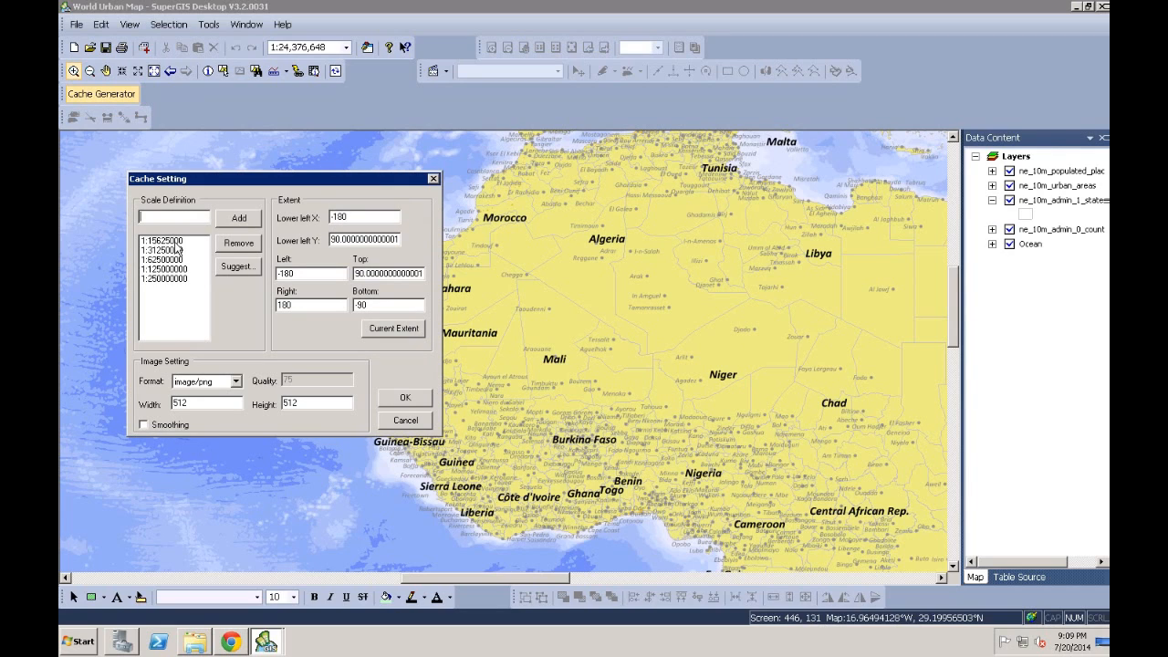
Remove the 1:15625000 scale, use the current extent, keep image/png tiles, and confirm
{"action": "left_click", "coordinate": [175, 241]}
{"action": "left_click", "coordinate": [238, 243]}
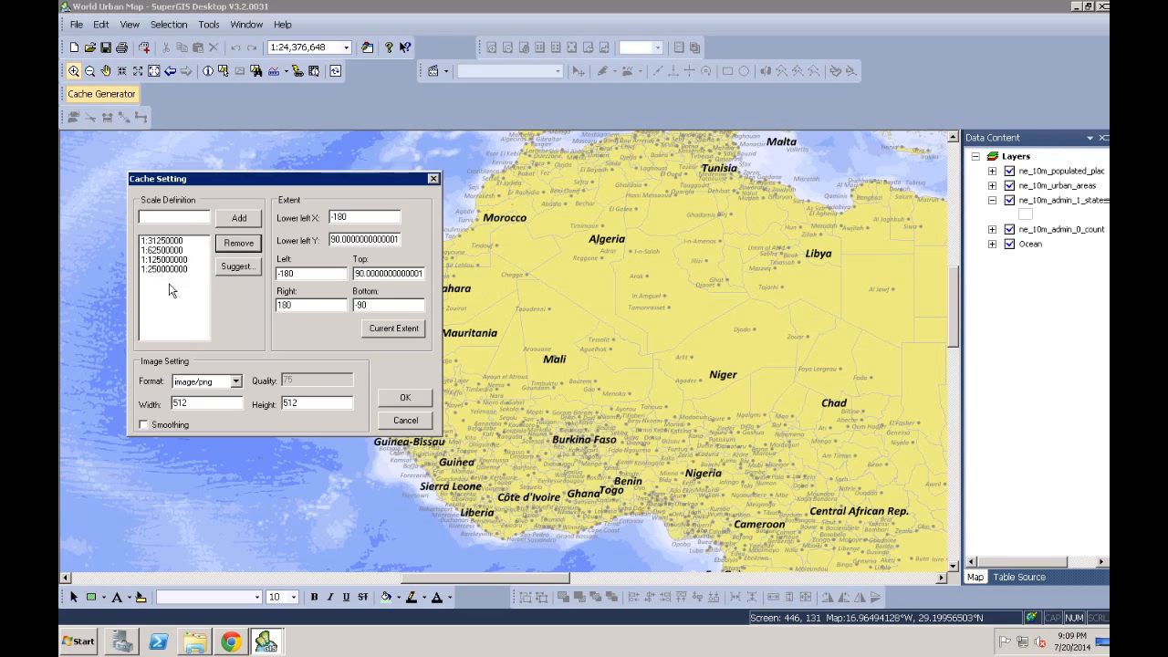
{"action": "left_click", "coordinate": [398, 332]}
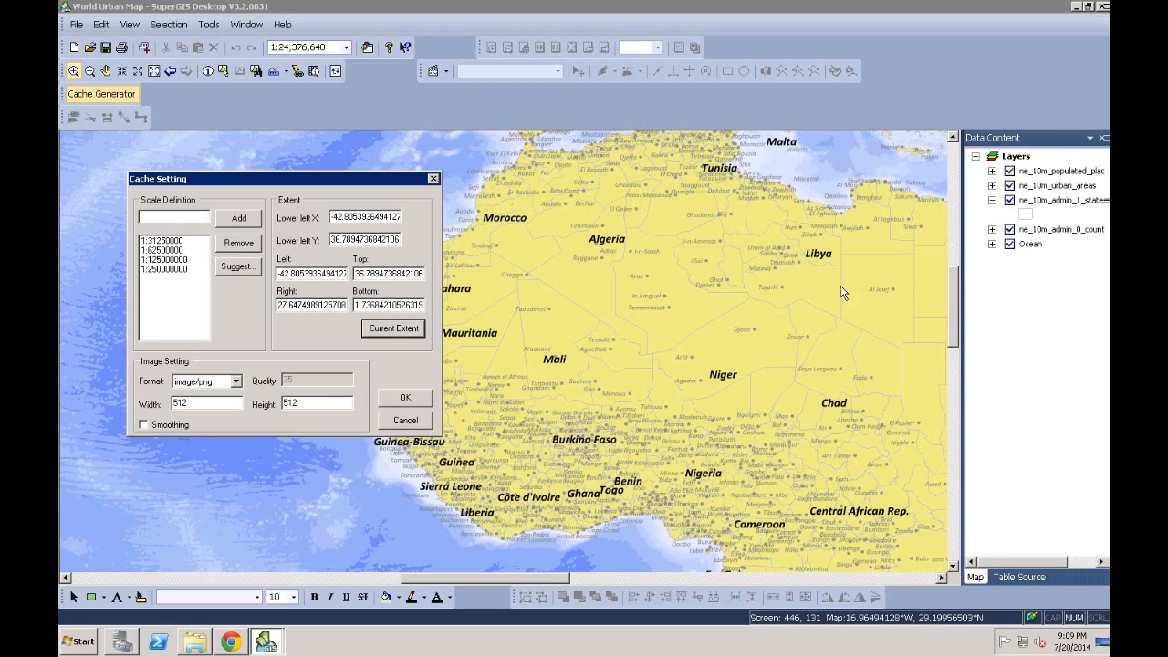
{"action": "left_click", "coordinate": [228, 386]}
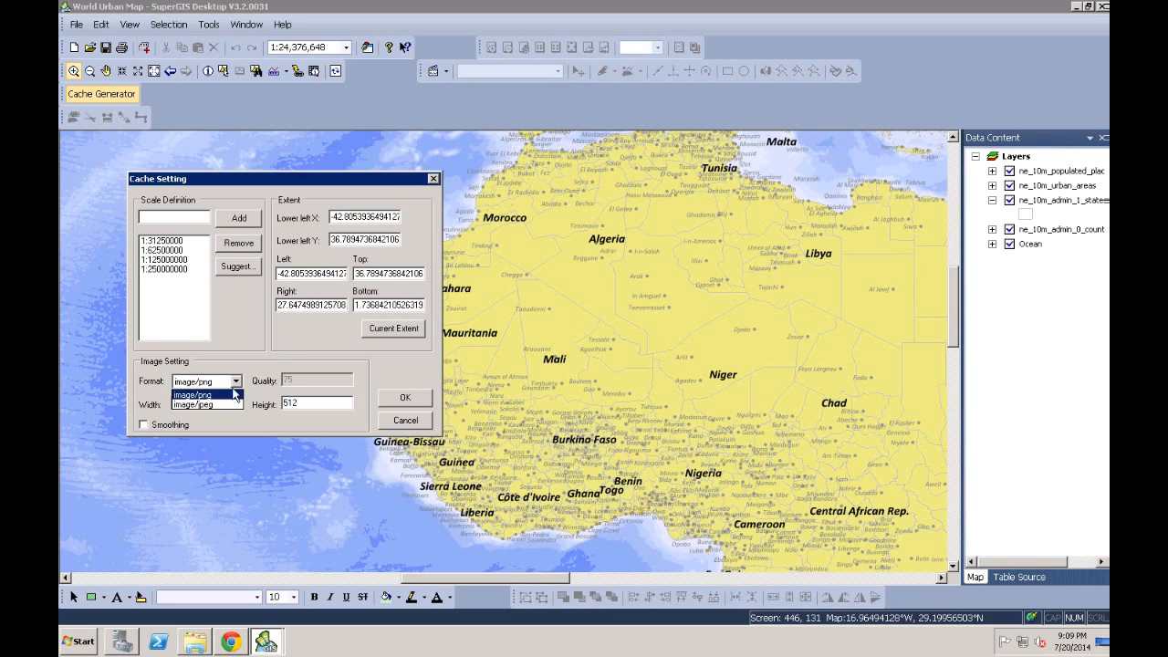
{"action": "left_click", "coordinate": [233, 395]}
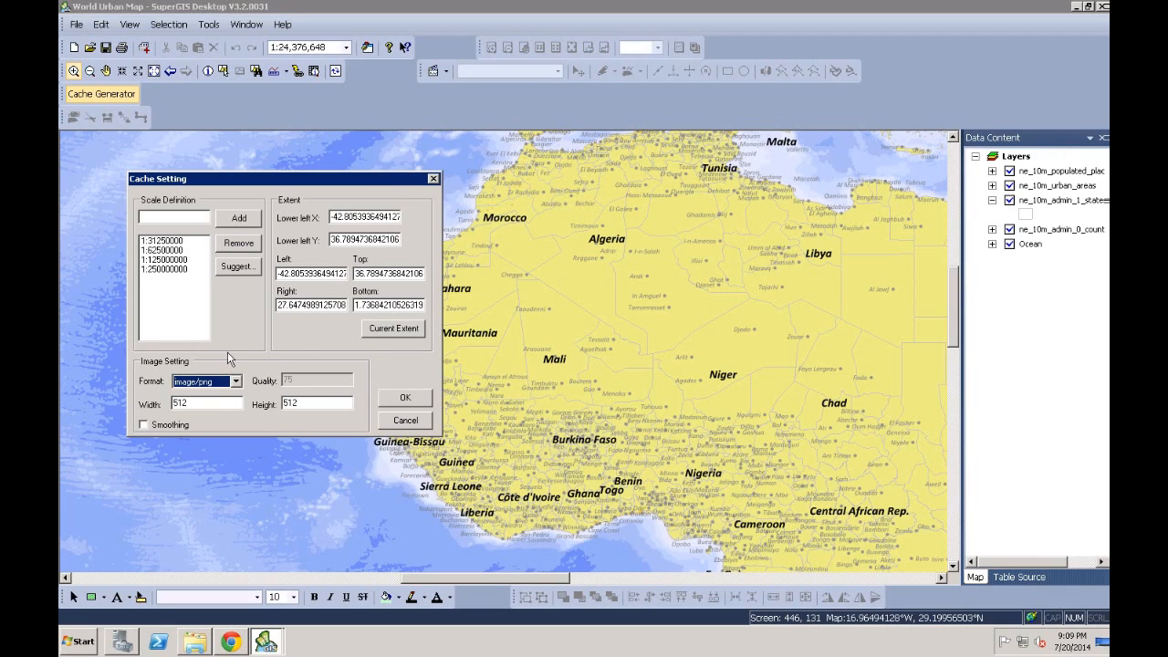
{"action": "left_click", "coordinate": [398, 400]}
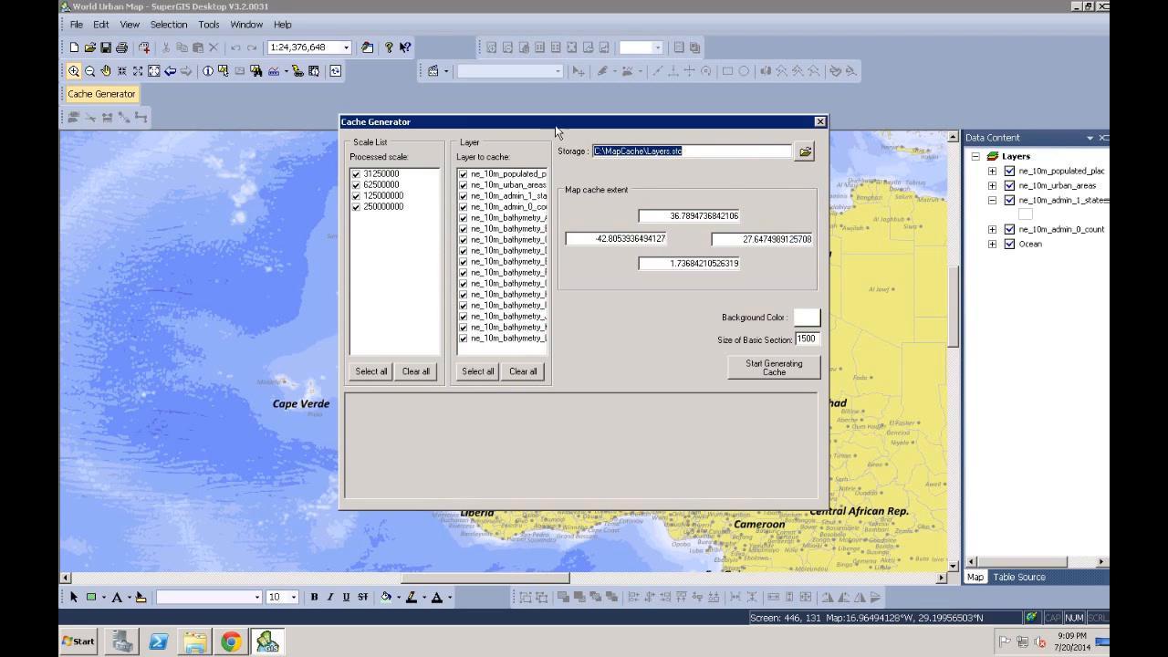
Generate the Layers.stc cache in C:\MapCache, dismiss the add-to-map prompt, and close the generator
{"action": "left_click_drag", "start_coordinate": [524, 138], "coordinate": [515, 167]}
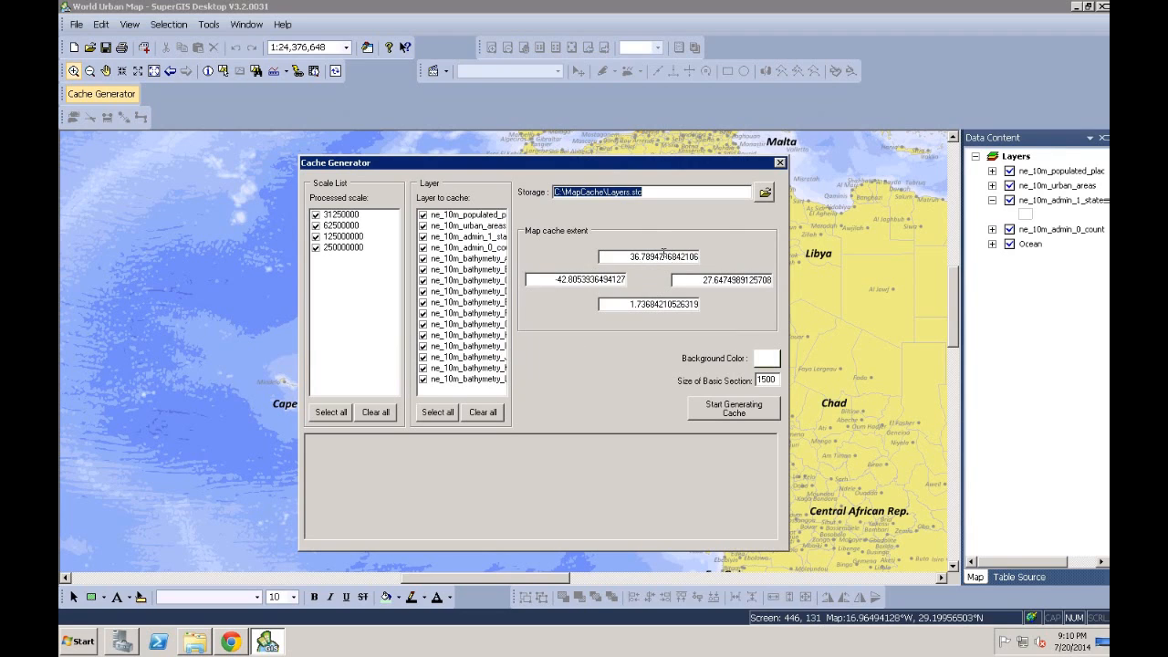
{"action": "left_click", "coordinate": [659, 195]}
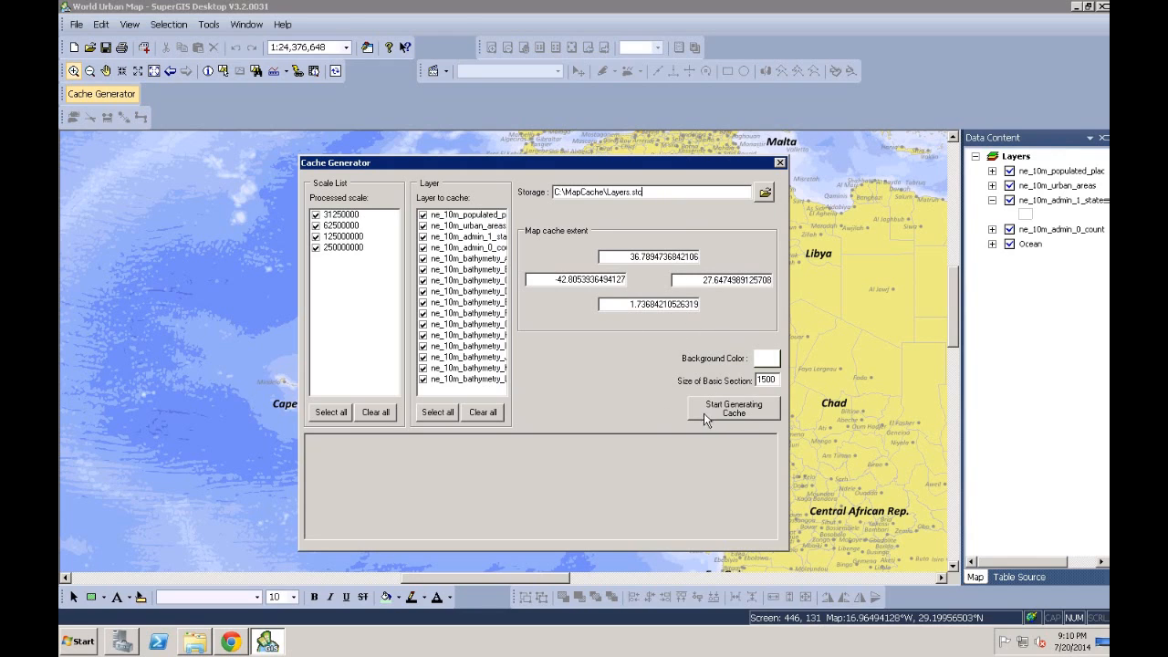
{"action": "left_click", "coordinate": [736, 414]}
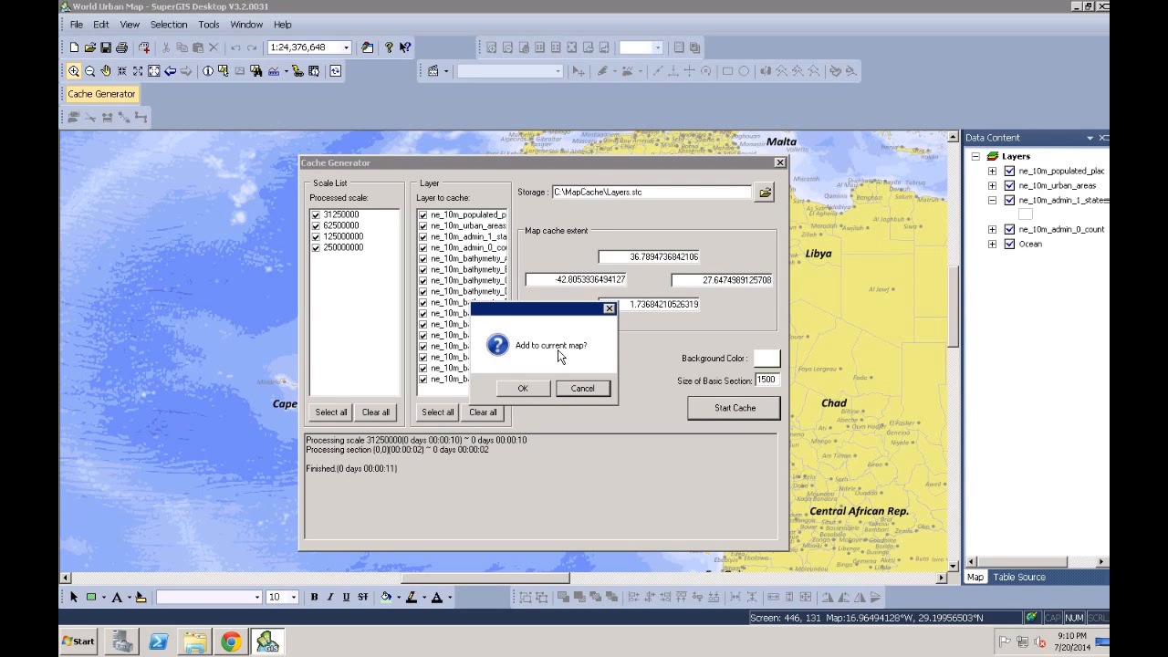
{"action": "left_click", "coordinate": [584, 387]}
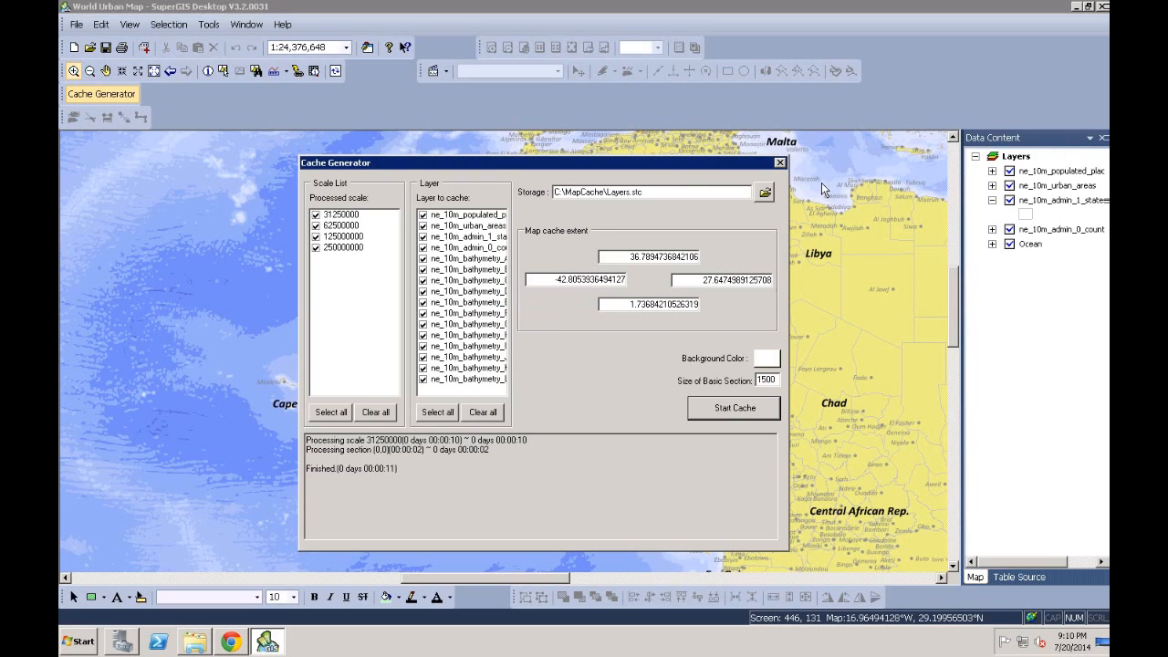
{"action": "left_click", "coordinate": [780, 163]}
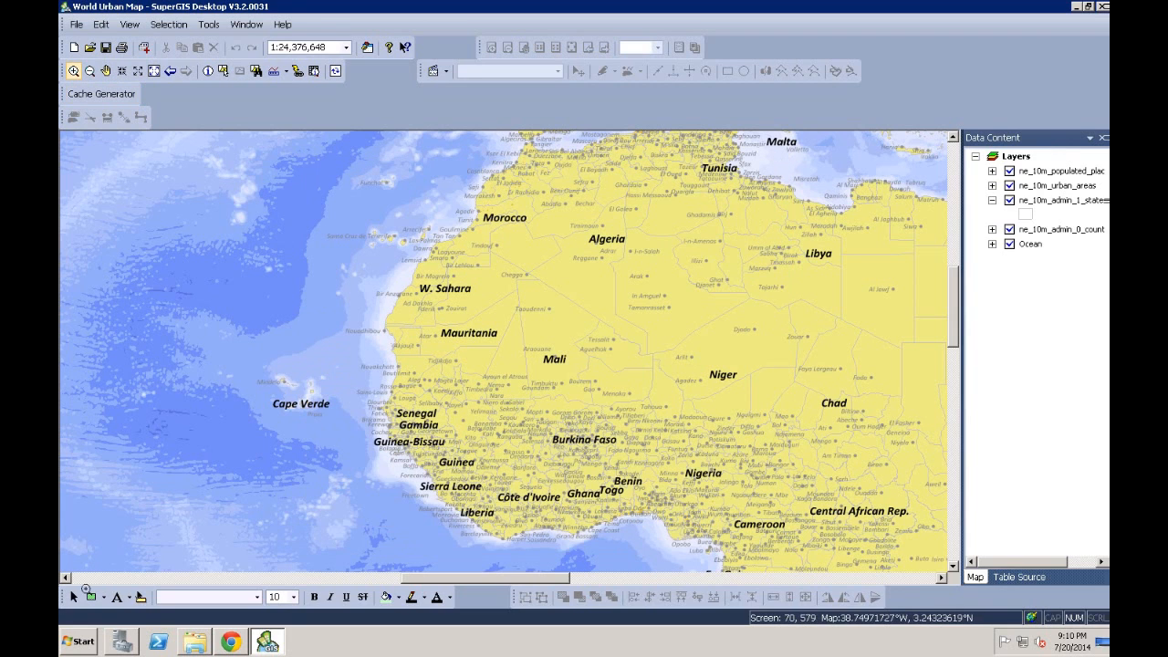
Start a new SuperGIS Desktop 3.2 map and browse Add Data to Folder Connections
{"action": "left_click", "coordinate": [73, 644]}
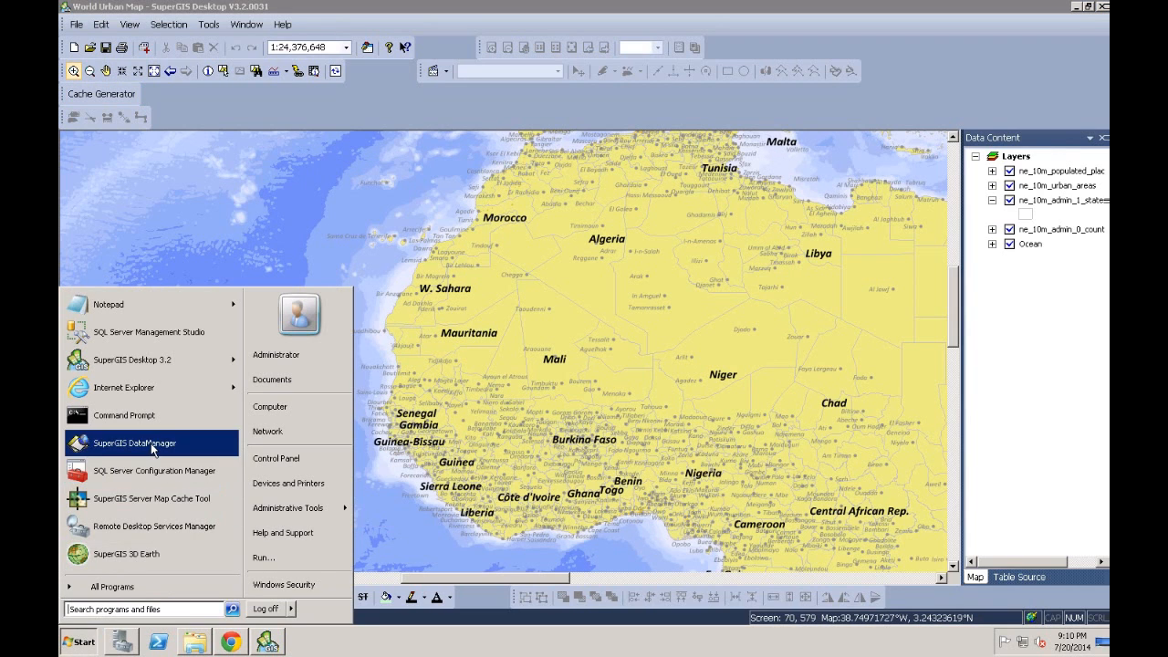
{"action": "left_click", "coordinate": [146, 361]}
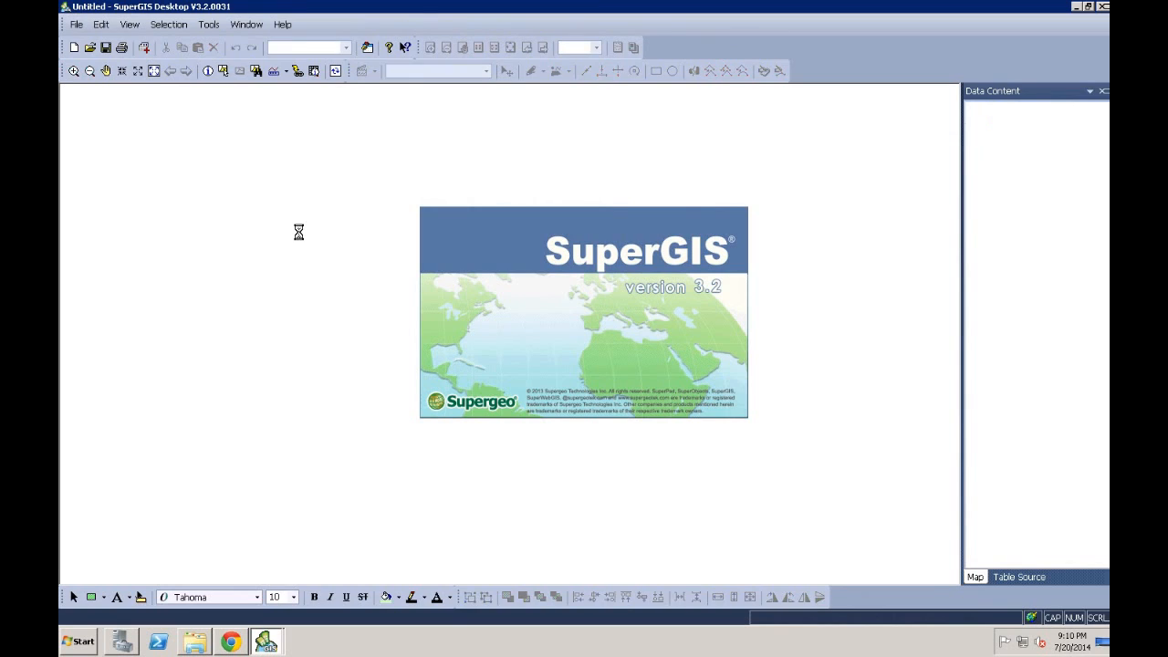
{"action": "left_click", "coordinate": [144, 50]}
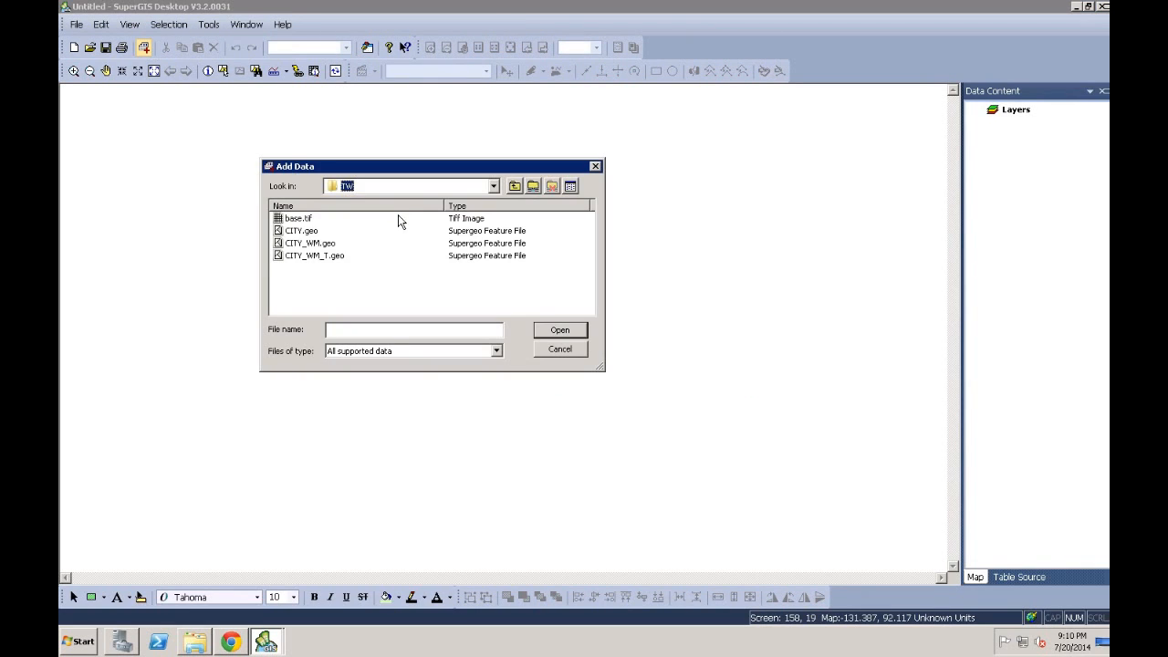
{"action": "left_click", "coordinate": [431, 190]}
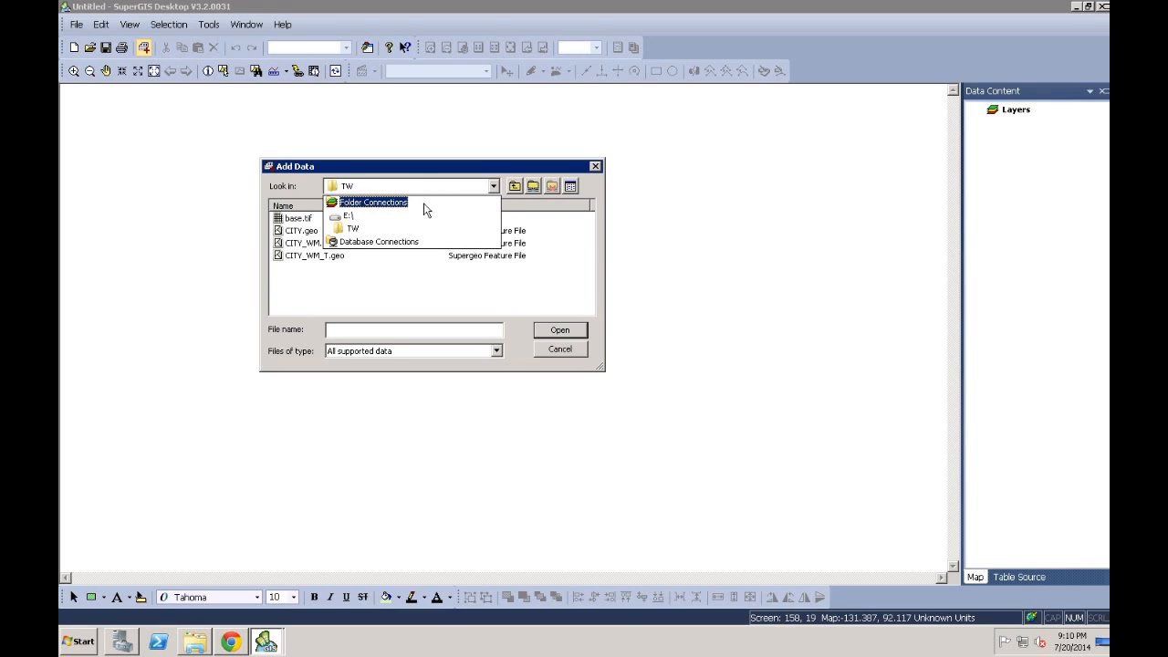
{"action": "left_click", "coordinate": [423, 203]}
Connect the C:\MapCache folder and add Layers.stc to the map
{"action": "left_click", "coordinate": [533, 187]}
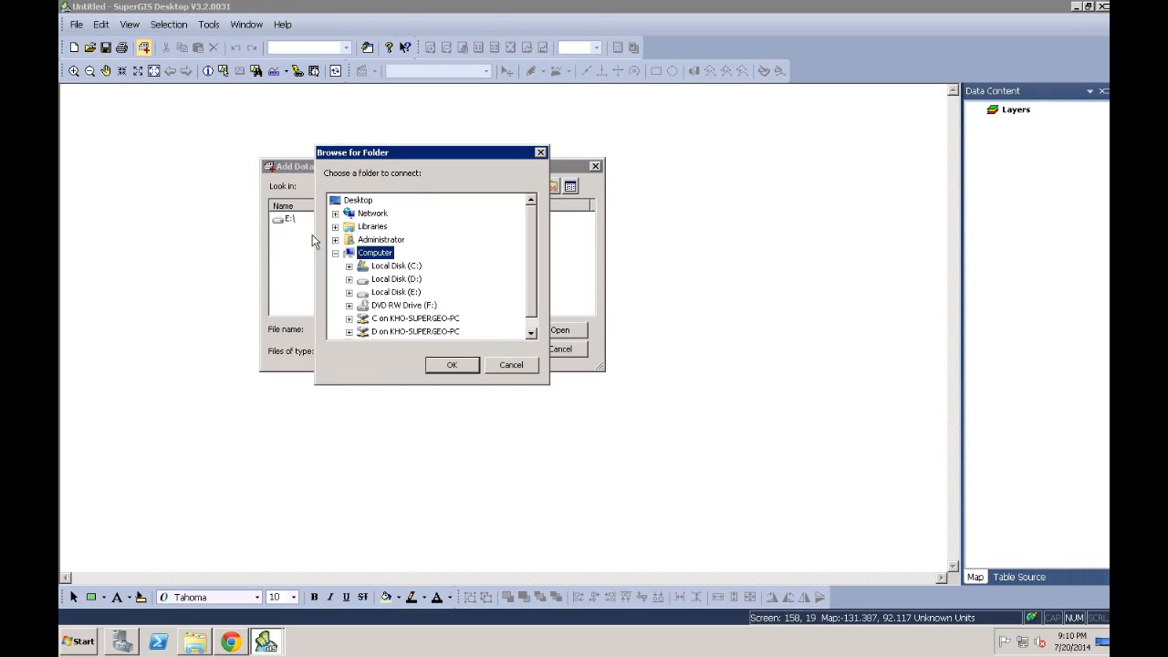
{"action": "left_click", "coordinate": [399, 267]}
{"action": "left_click", "coordinate": [348, 265]}
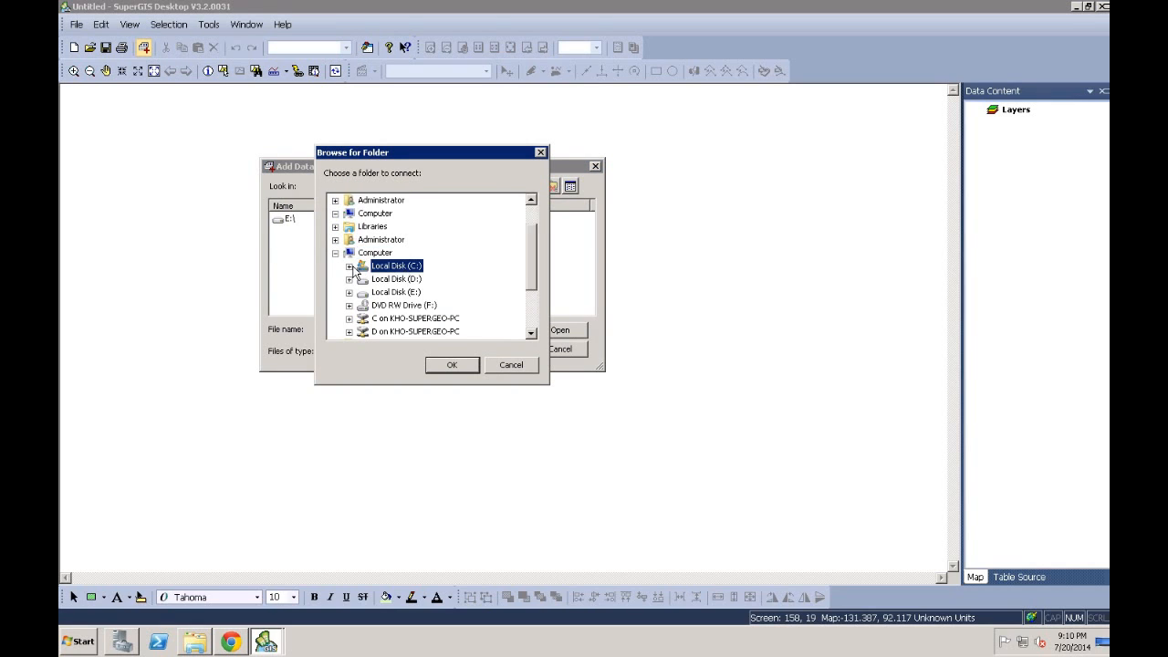
{"action": "left_click", "coordinate": [398, 265]}
{"action": "left_click", "coordinate": [449, 365]}
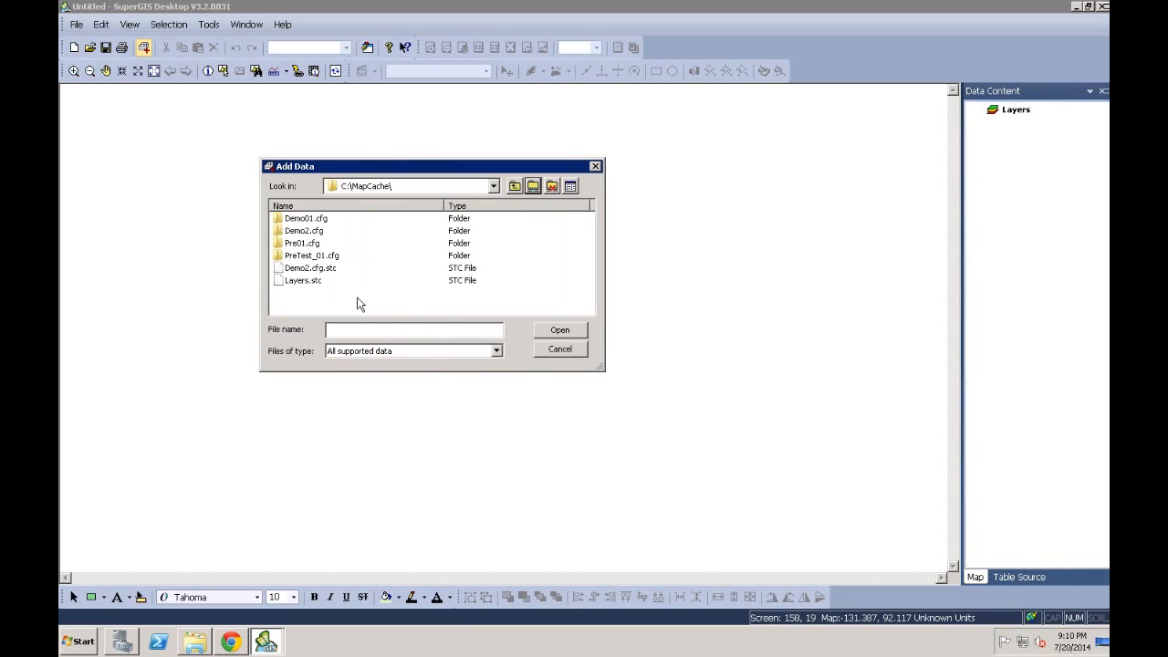
{"action": "left_click", "coordinate": [308, 282]}
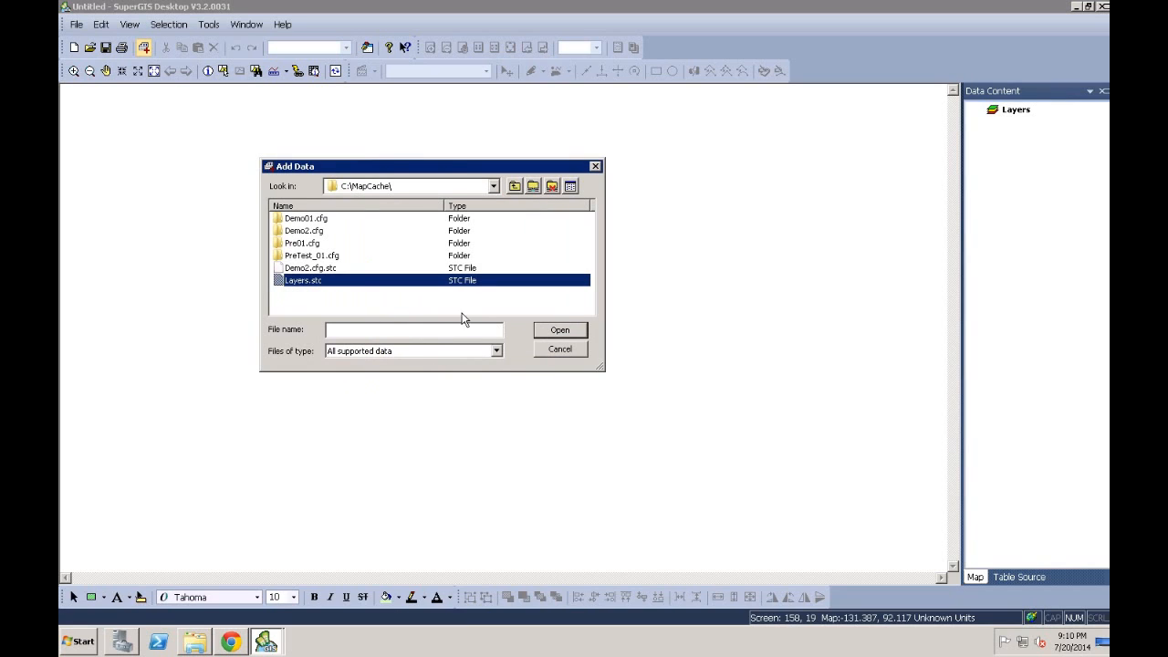
{"action": "left_click", "coordinate": [560, 330]}
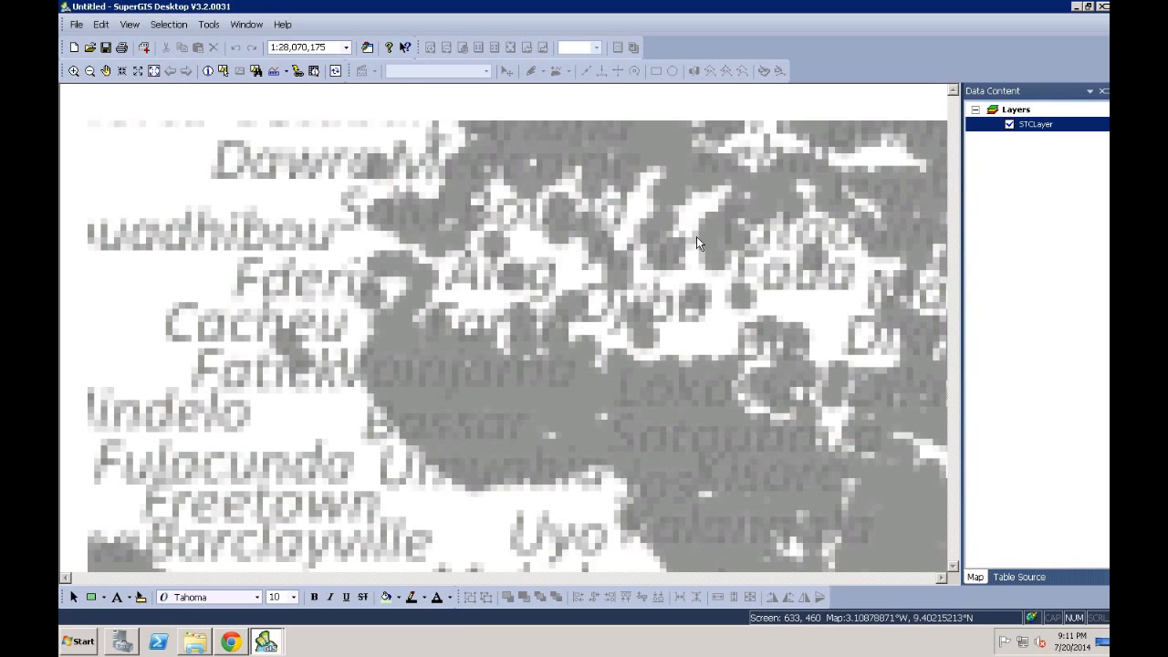
Turn on Layers 0–15 in STCLayer's properties and apply the change
{"action": "right_click", "coordinate": [1051, 134]}
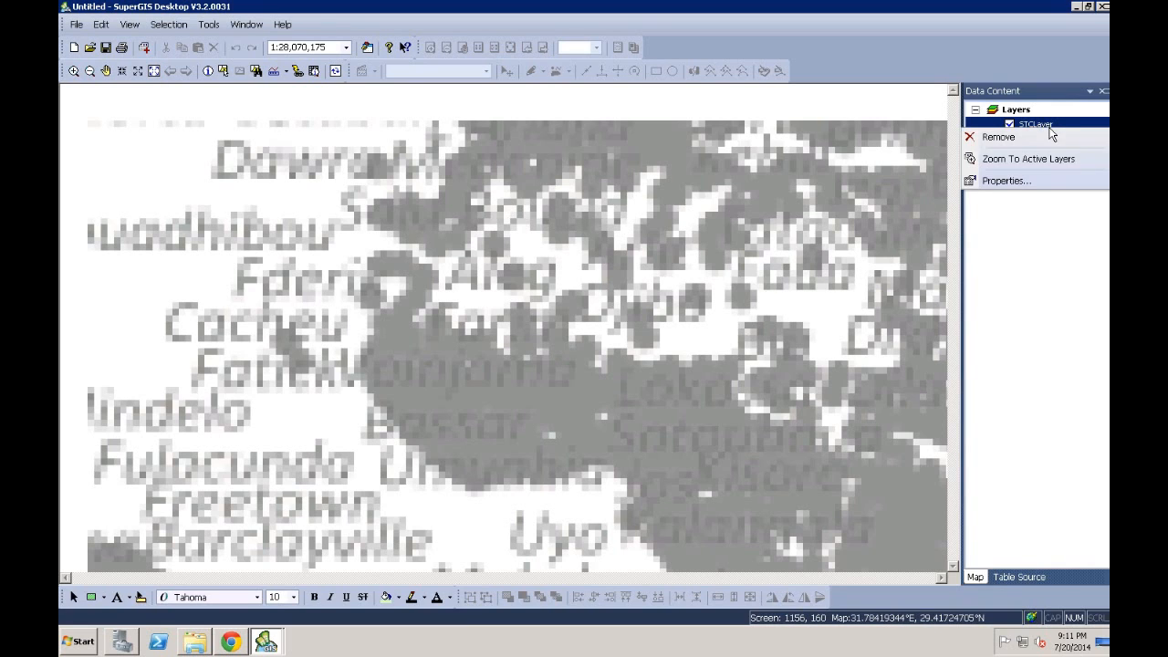
{"action": "left_click", "coordinate": [1013, 188]}
{"action": "left_click", "coordinate": [582, 152]}
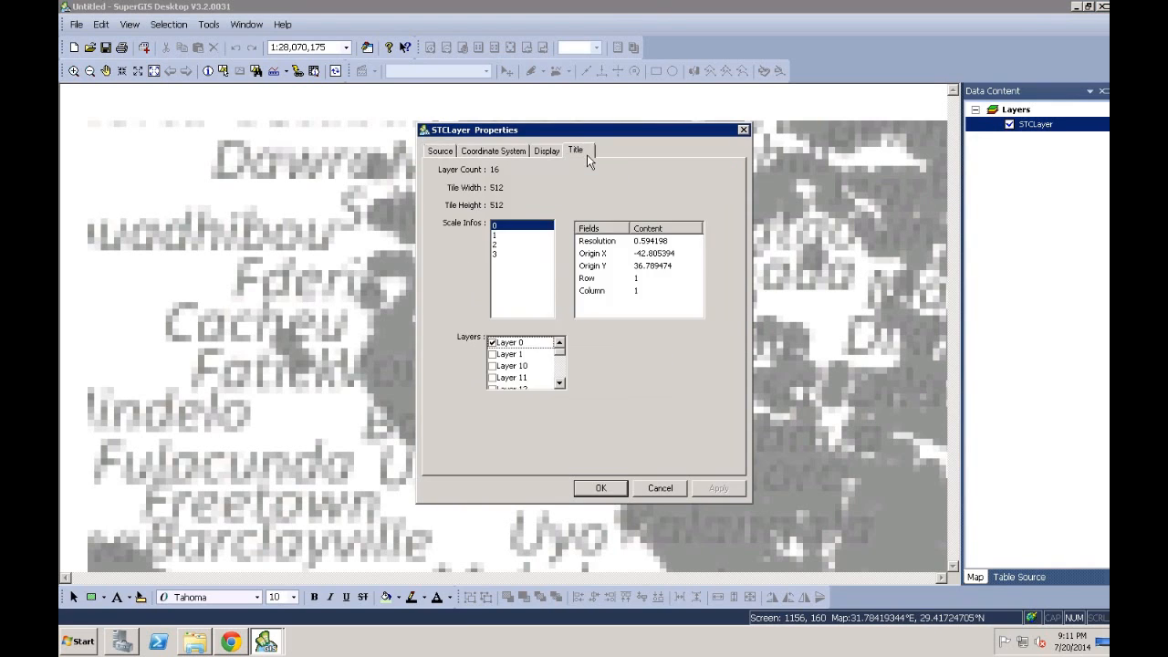
{"action": "left_click", "coordinate": [493, 354]}
{"action": "left_click", "coordinate": [493, 365]}
{"action": "left_click", "coordinate": [493, 378]}
{"action": "scroll", "coordinate": [521, 367], "scroll_direction": "down", "scroll_amount": 1}
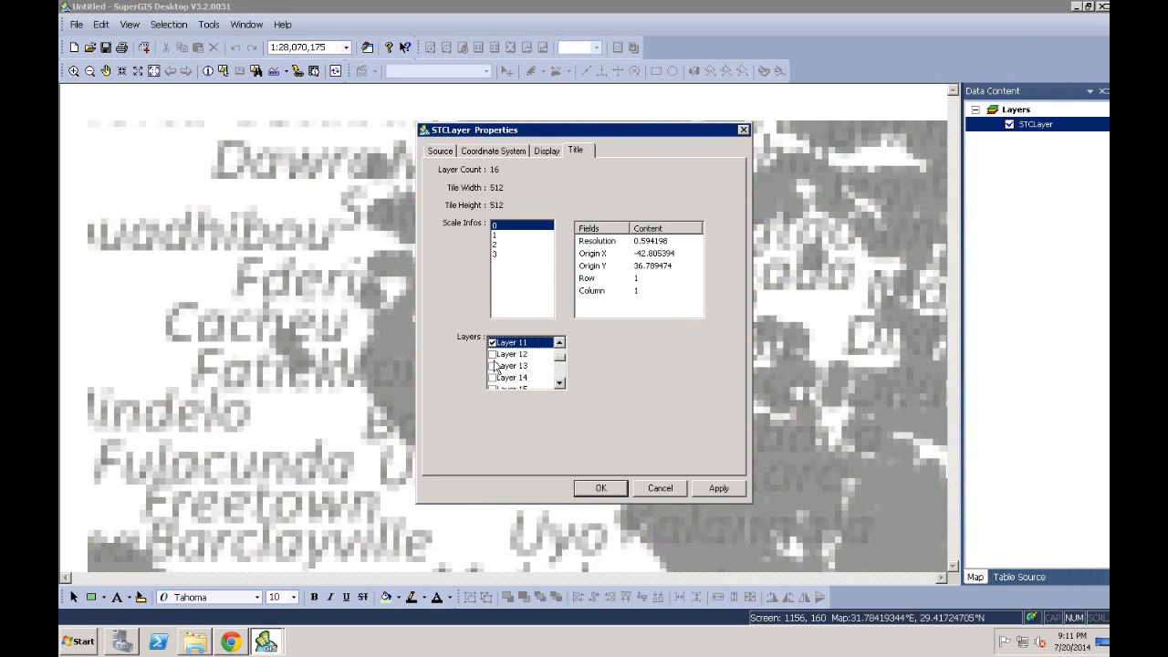
{"action": "left_click", "coordinate": [494, 366]}
{"action": "left_click", "coordinate": [493, 355]}
{"action": "left_click", "coordinate": [494, 378]}
{"action": "scroll", "coordinate": [513, 371], "scroll_direction": "down", "scroll_amount": 1}
{"action": "left_click", "coordinate": [494, 354]}
{"action": "left_click", "coordinate": [494, 366]}
{"action": "left_click", "coordinate": [494, 377]}
{"action": "scroll", "coordinate": [511, 368], "scroll_direction": "down", "scroll_amount": 1}
{"action": "left_click", "coordinate": [493, 354]}
{"action": "left_click", "coordinate": [492, 366]}
{"action": "left_click", "coordinate": [493, 378]}
{"action": "scroll", "coordinate": [518, 370], "scroll_direction": "down", "scroll_amount": 1}
{"action": "left_click", "coordinate": [493, 354]}
{"action": "left_click", "coordinate": [493, 366]}
{"action": "left_click", "coordinate": [492, 378]}
{"action": "left_click", "coordinate": [719, 489]}
{"action": "left_click", "coordinate": [601, 488]}
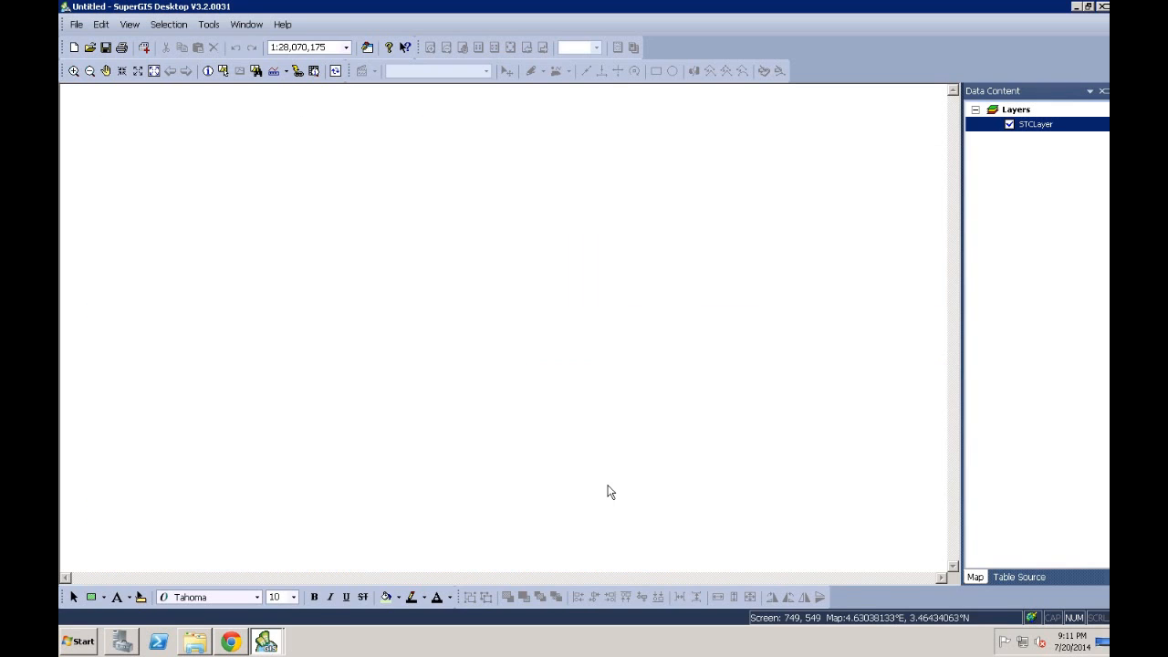
Zoom the map out three times to see the whole cache
{"action": "left_click", "coordinate": [89, 71]}
{"action": "left_click", "coordinate": [537, 344]}
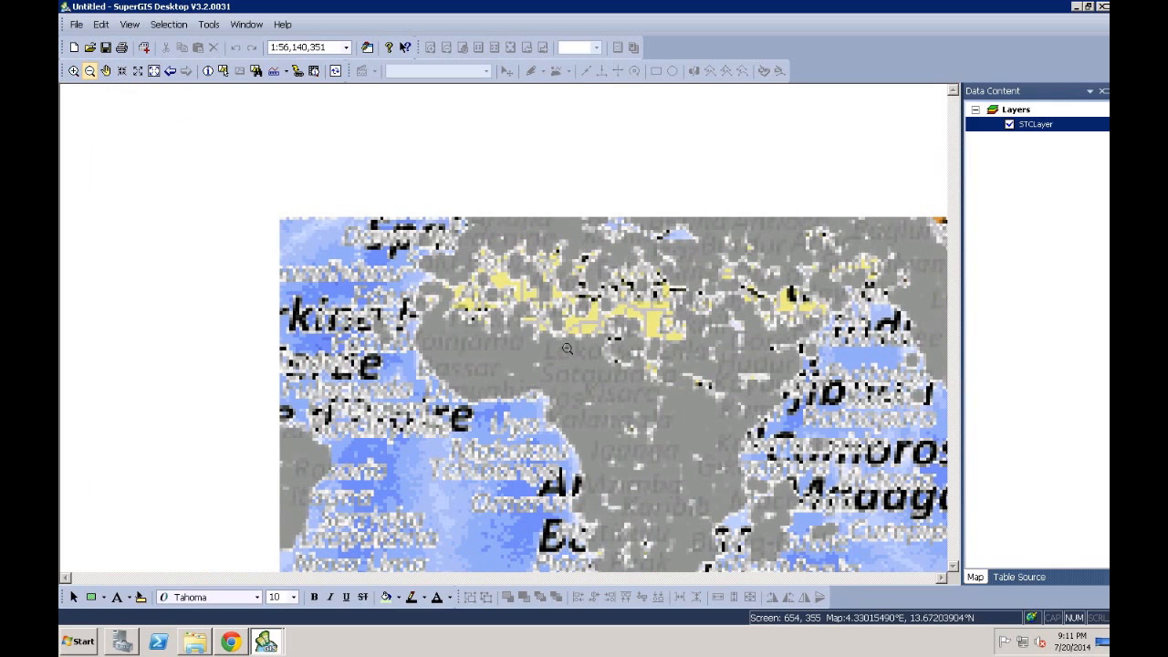
{"action": "left_click", "coordinate": [568, 349]}
{"action": "left_click", "coordinate": [632, 388]}
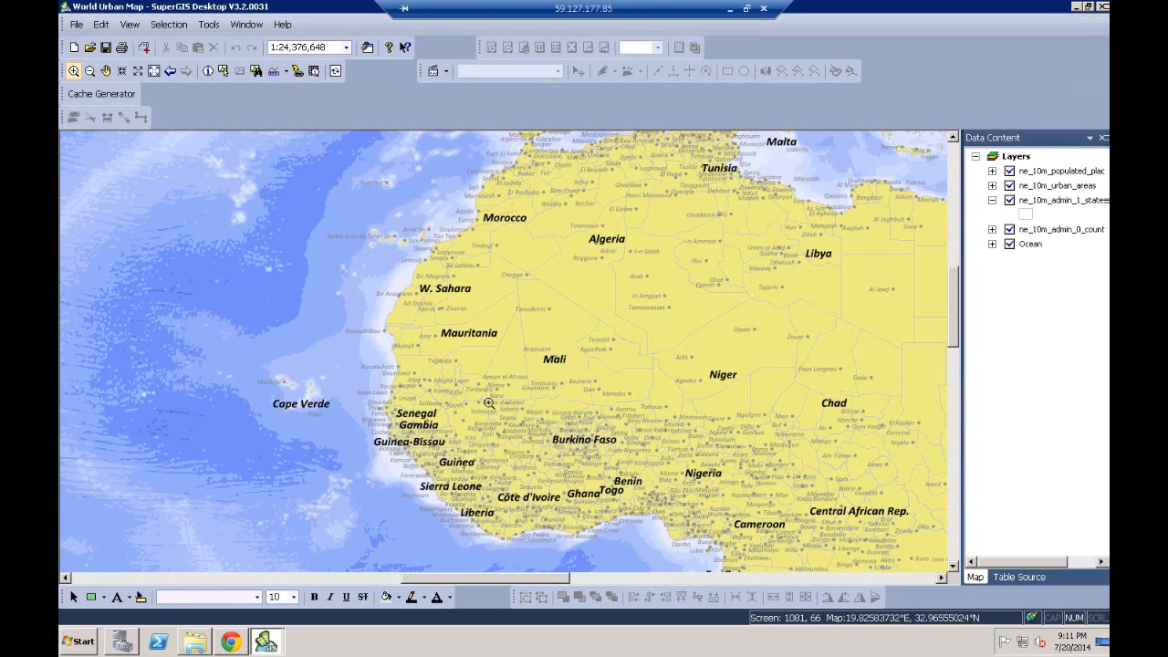
Inspect Layers.stc and the Layers XML file in C:\MapCache, then minimize the remote session
{"action": "left_click", "coordinate": [194, 642]}
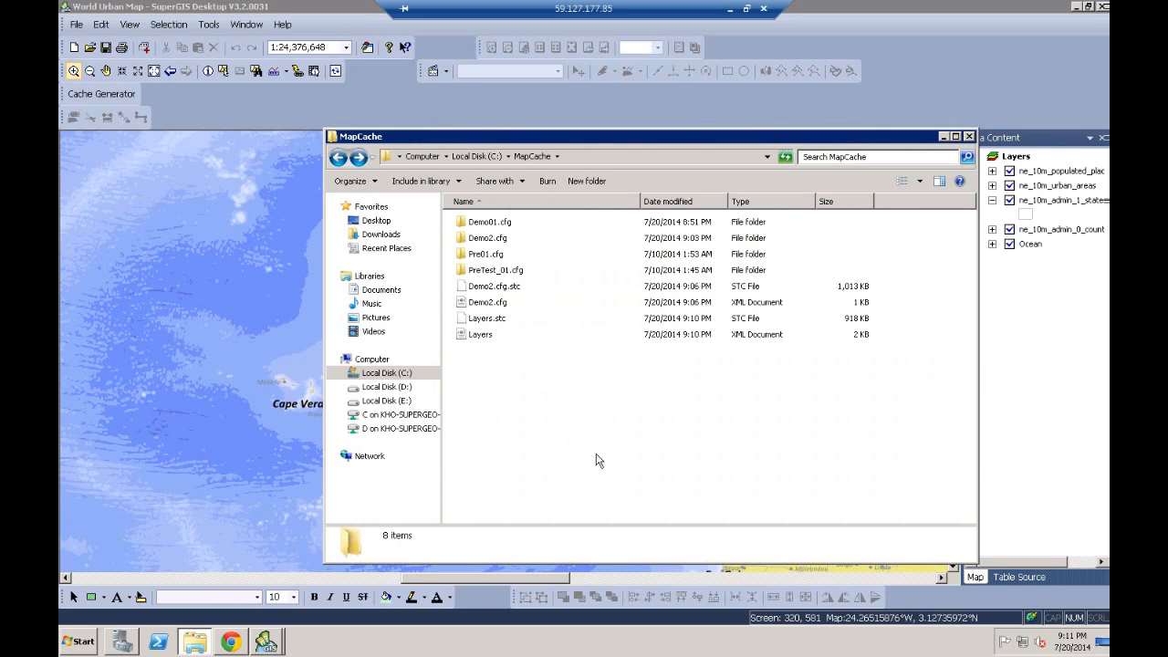
{"action": "left_click", "coordinate": [542, 324]}
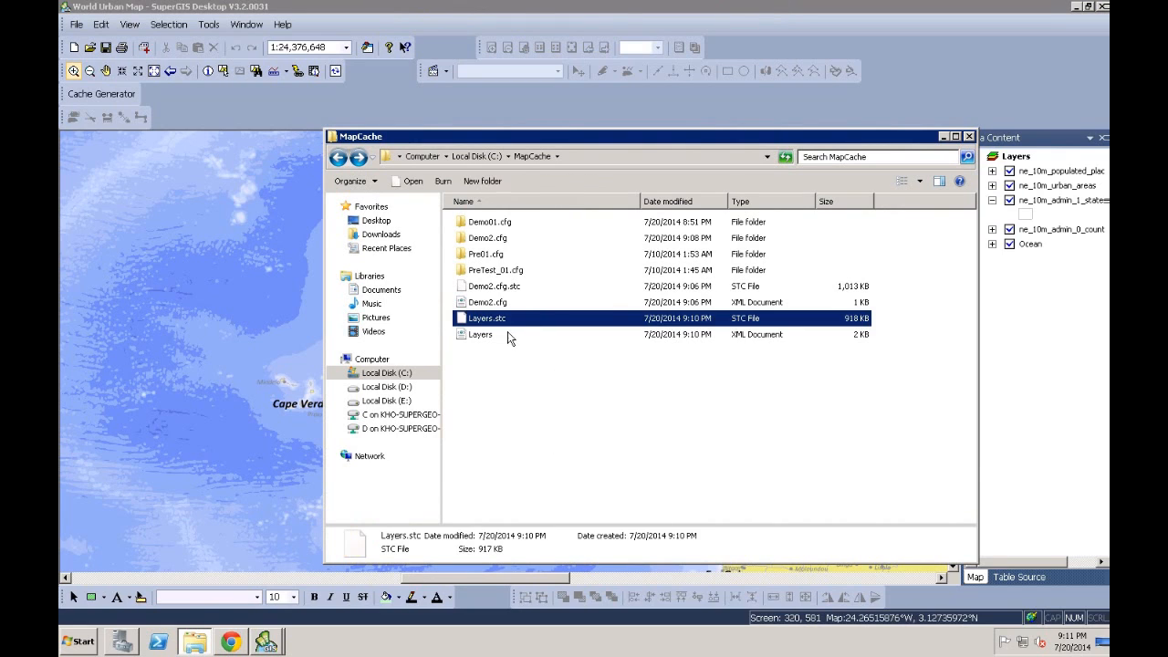
{"action": "left_click", "coordinate": [511, 335]}
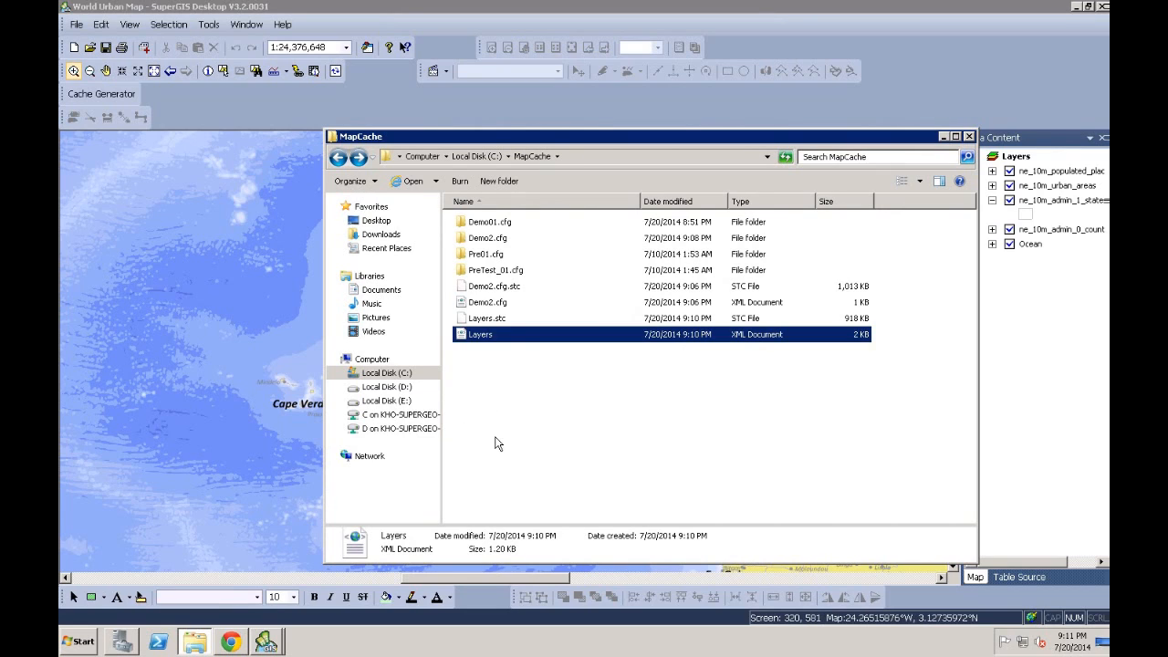
{"action": "left_click", "coordinate": [533, 321]}
{"action": "left_click", "coordinate": [509, 334]}
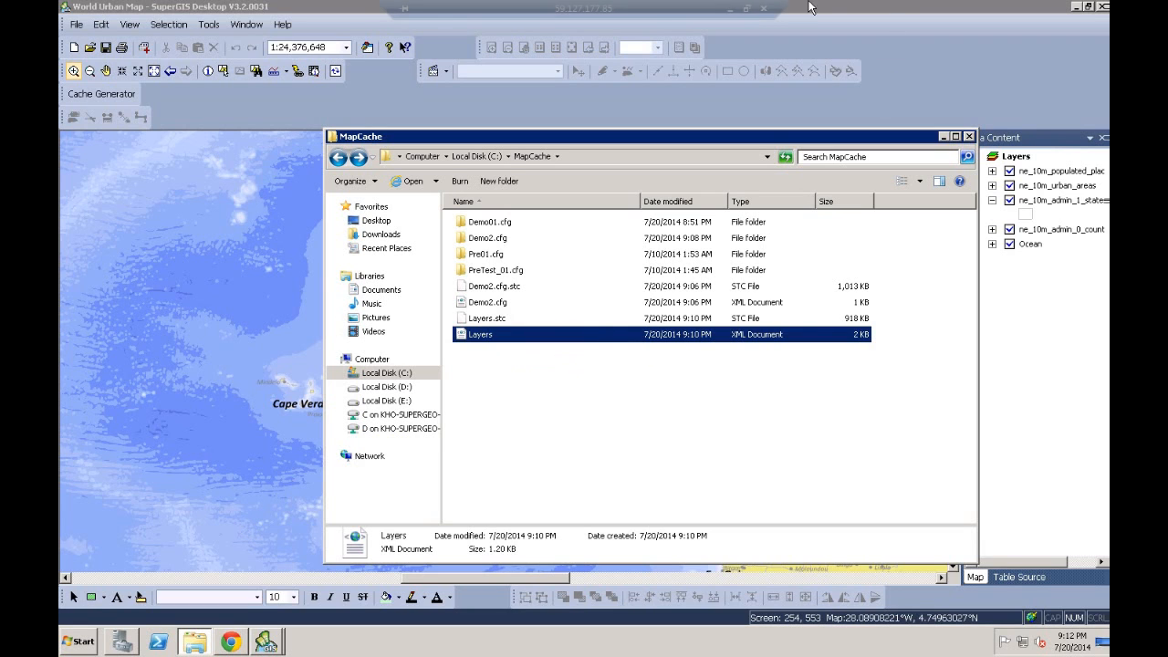
{"action": "left_click", "coordinate": [730, 9]}
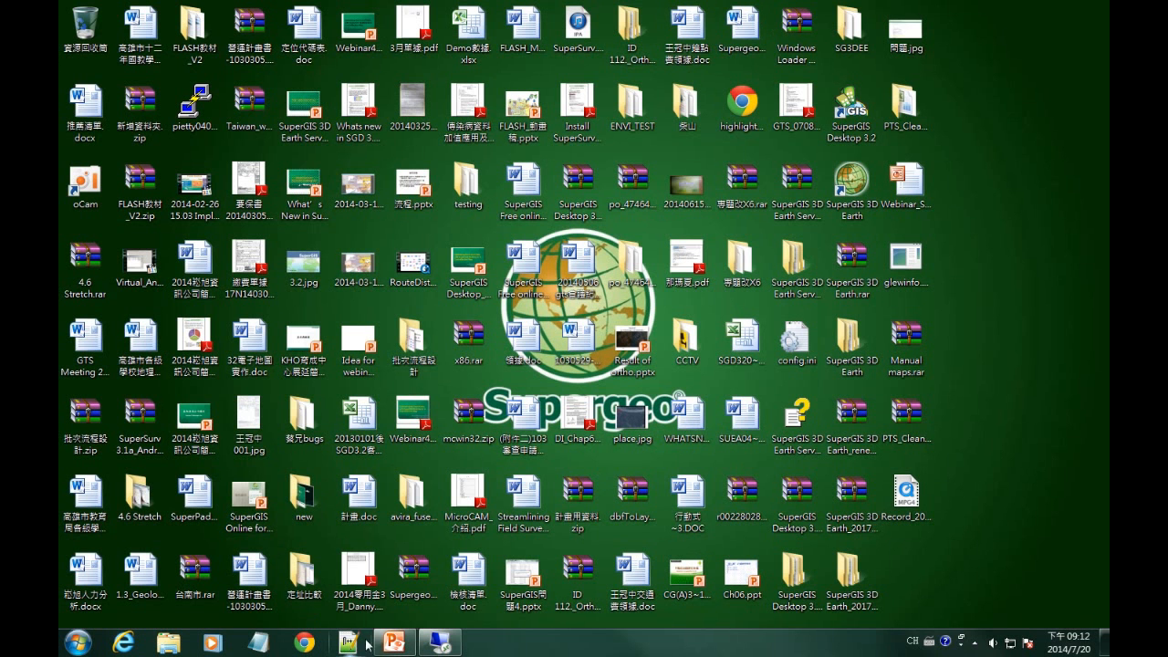
Present Topic_05_ManageSGS.pptx from slide 56 and advance to slide 57, Reviews
{"action": "left_click", "coordinate": [394, 645]}
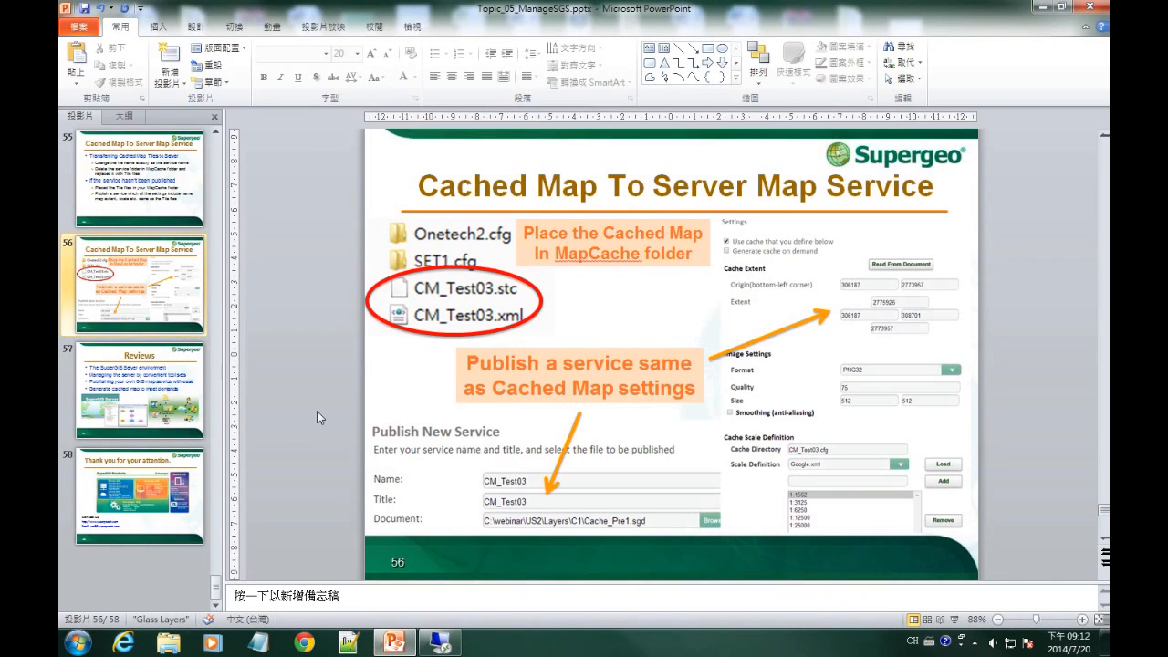
{"action": "key", "text": "shift+F5"}
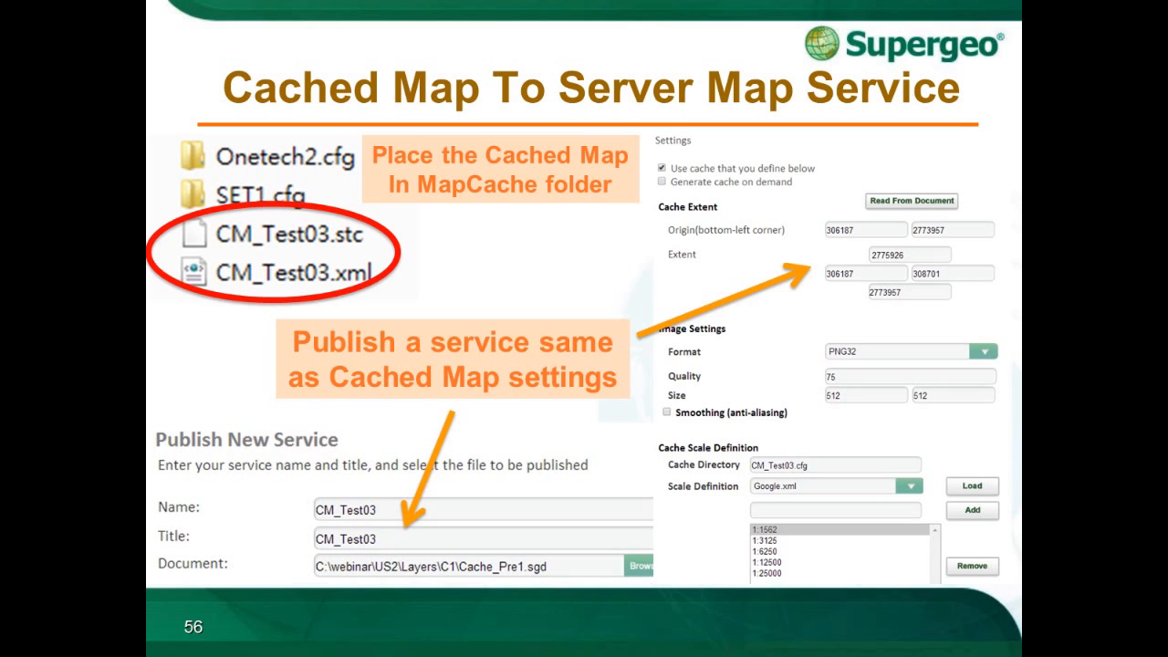
{"action": "left_click", "coordinate": [1020, 355]}
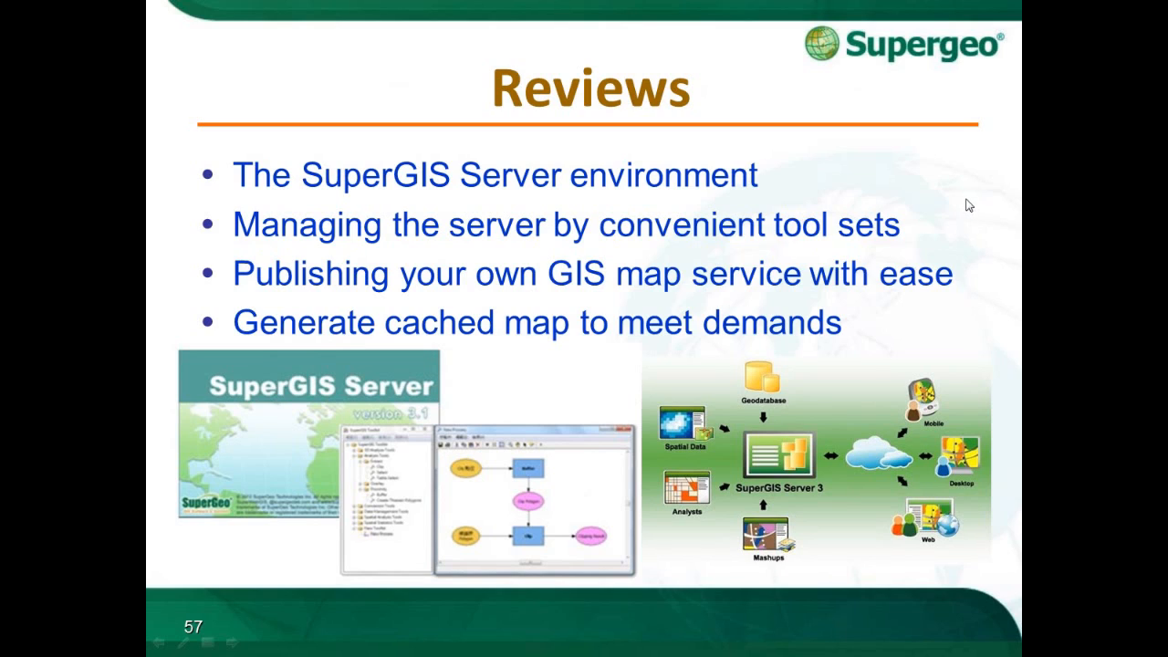